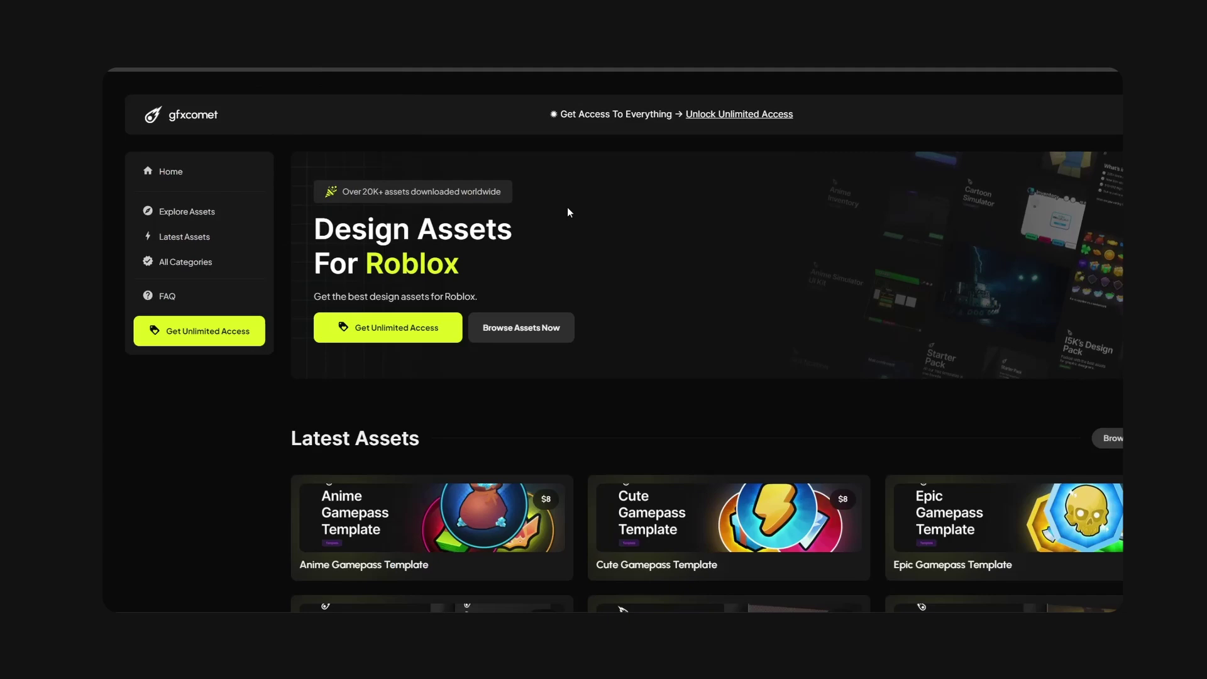
- Examine the latest Roblox design assets on gfxcomet and view the Unlimited Access purchase page
scroll(606, 221, down, 4)
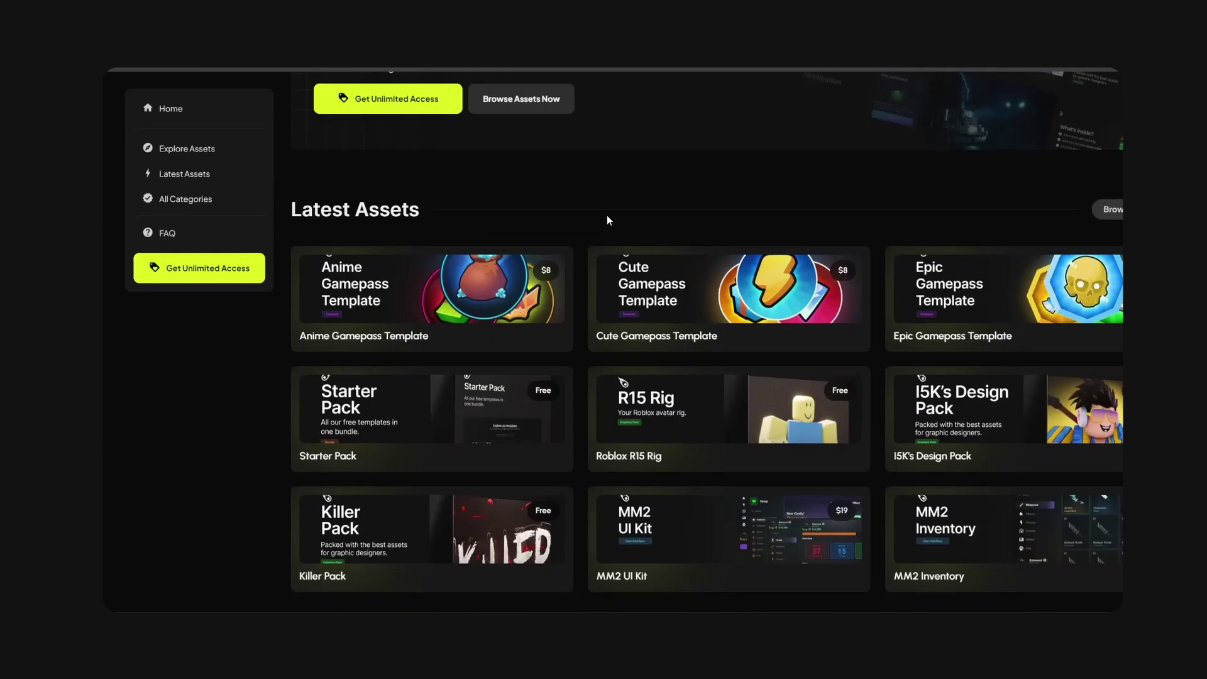
scroll(512, 325, down, 3)
scroll(979, 354, up, 2)
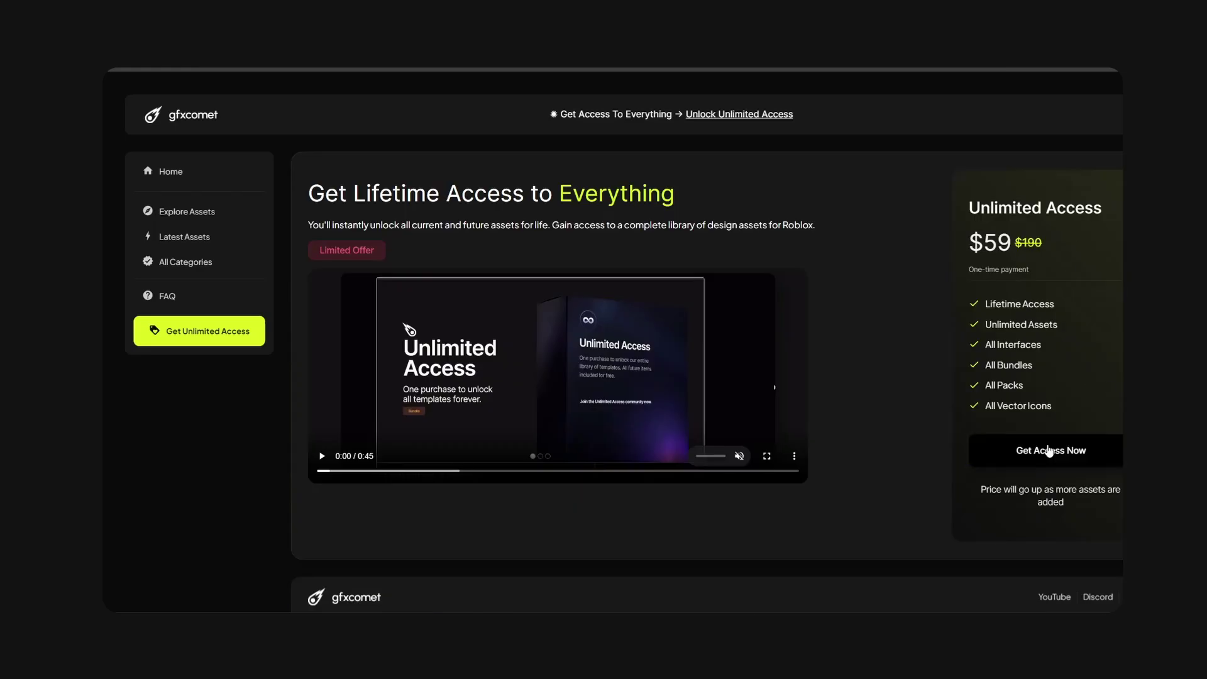
click(1048, 448)
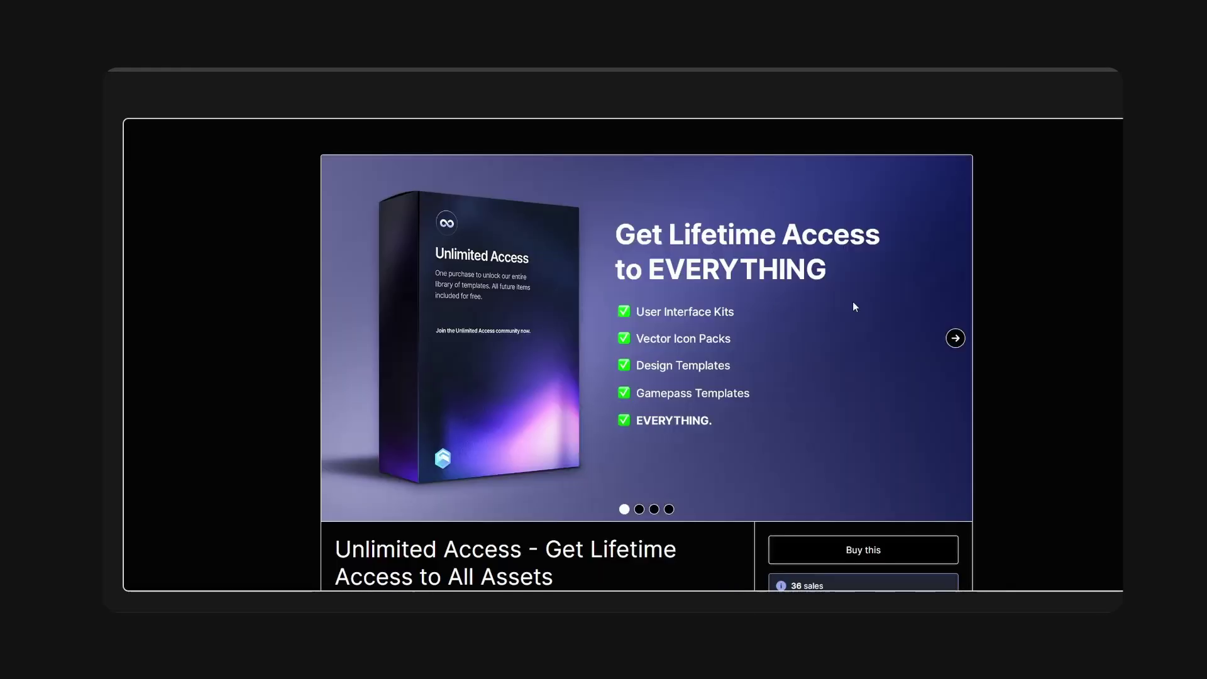
scroll(795, 312, down, 10)
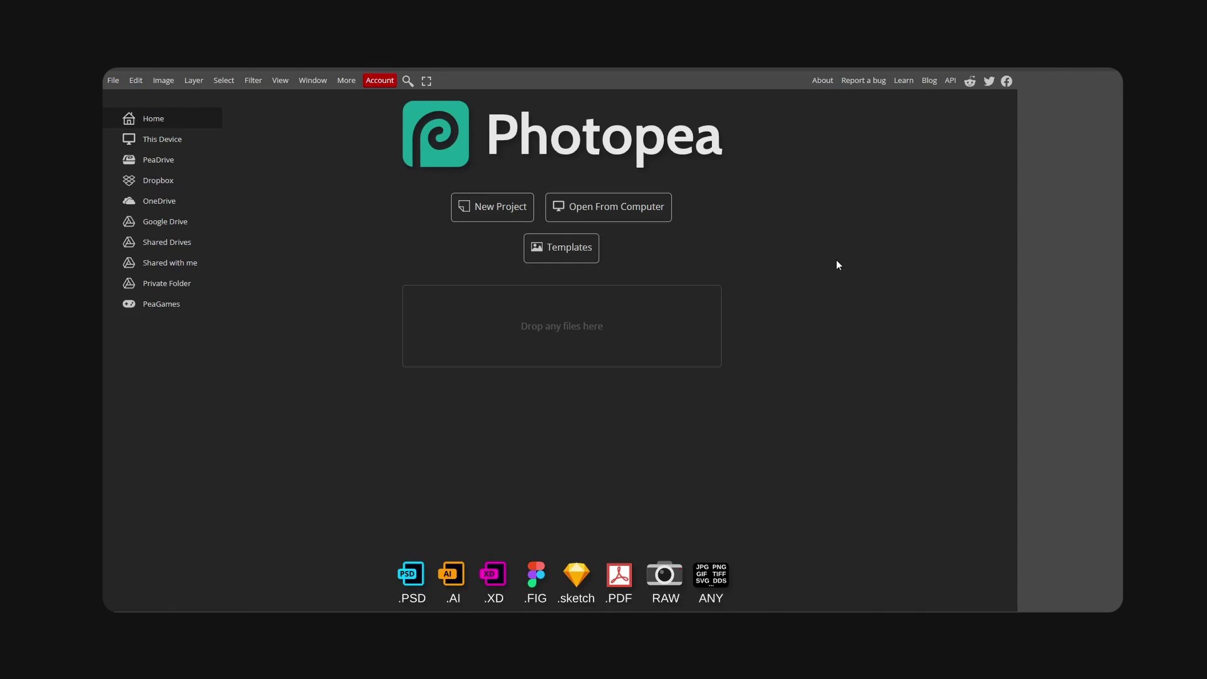
- Create a new 1920 × 1080 pixel project in Photopea at 300 DPI with a white background
click(491, 206)
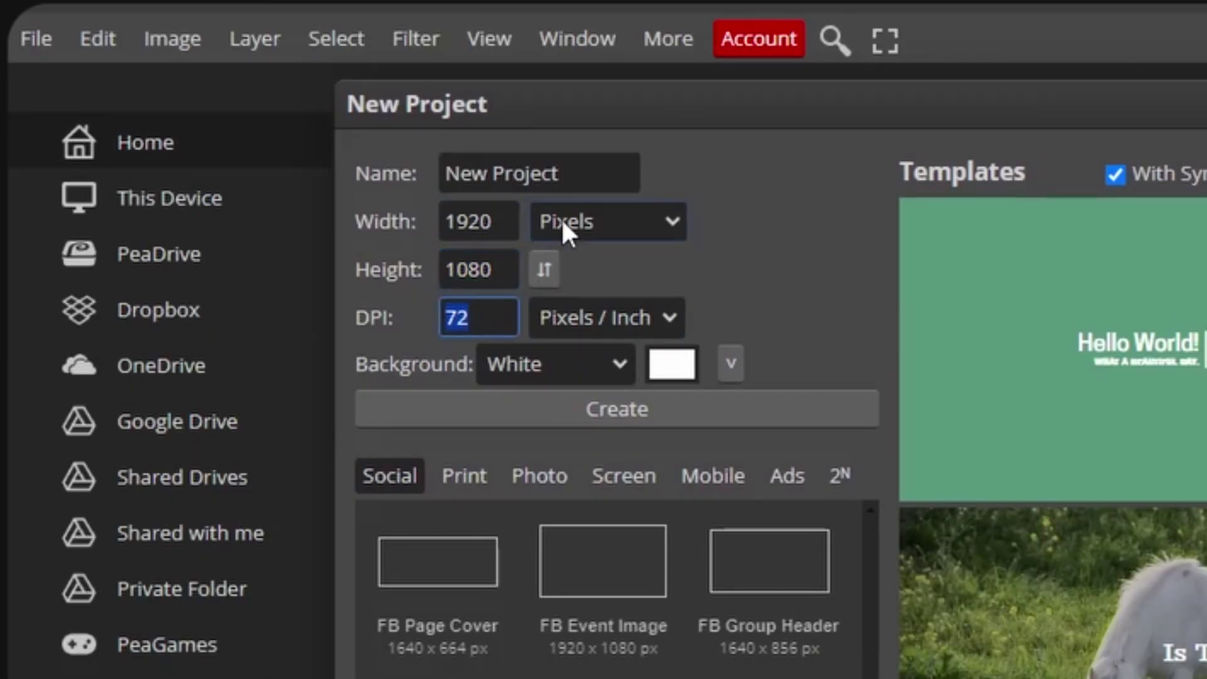
text(3090)
key(BackSpace)
key(BackSpace)
text(o09)
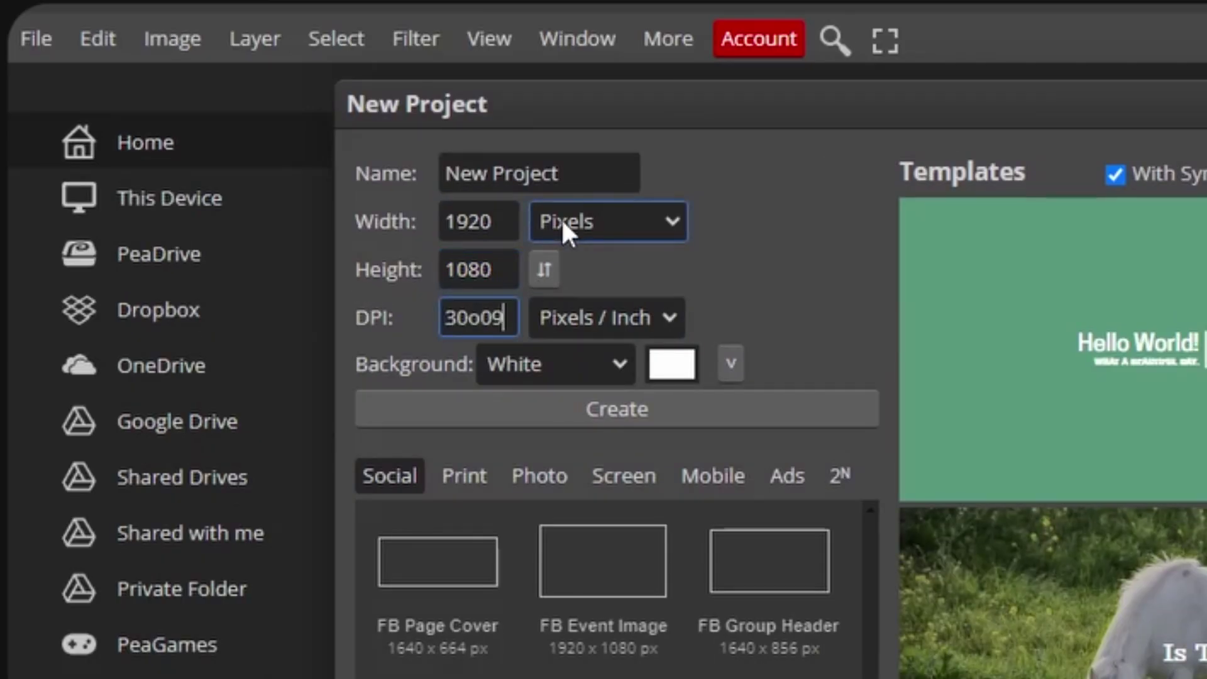
key(BackSpace)
key(BackSpace)
key(BackSpace)
text(0)
click(703, 409)
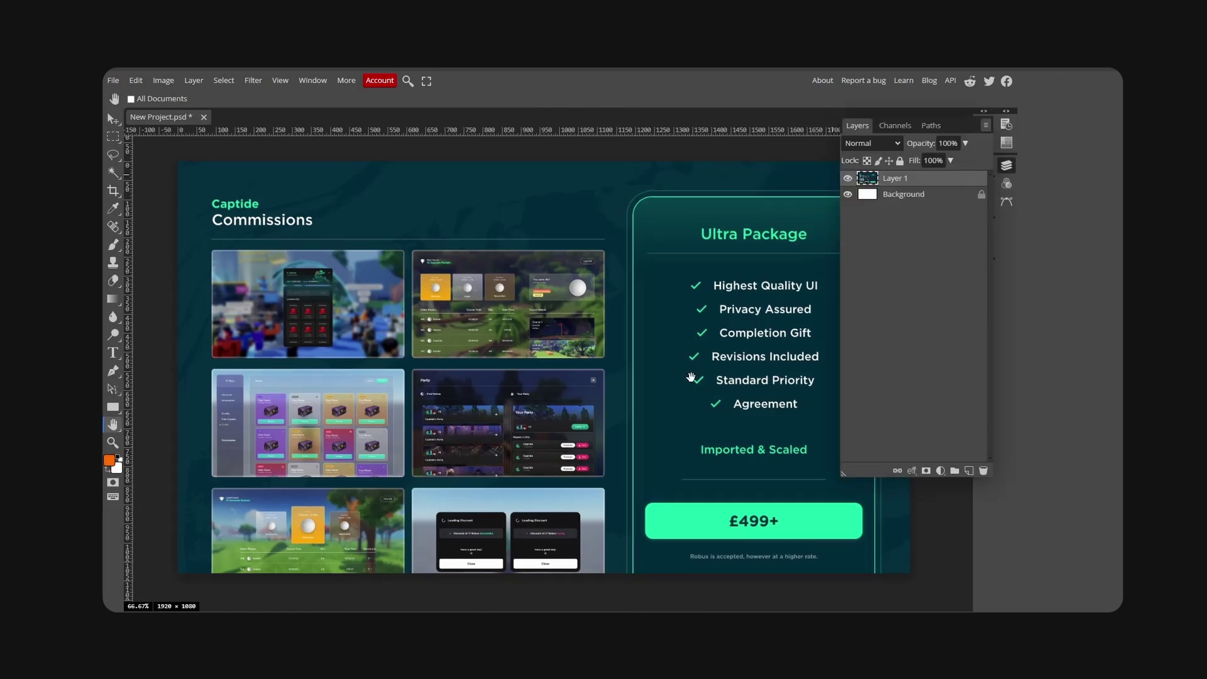
- Add a new empty layer above the commissions reference image
drag(347, 252, 552, 384)
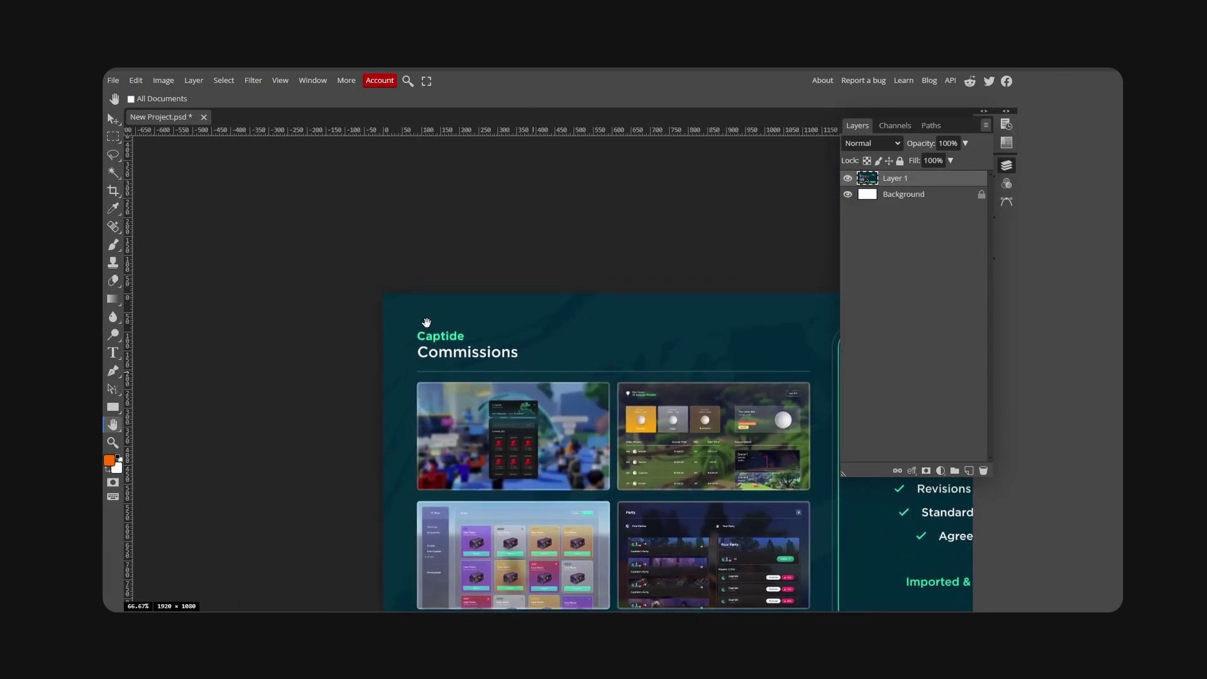
drag(426, 322, 342, 216)
drag(576, 320, 552, 365)
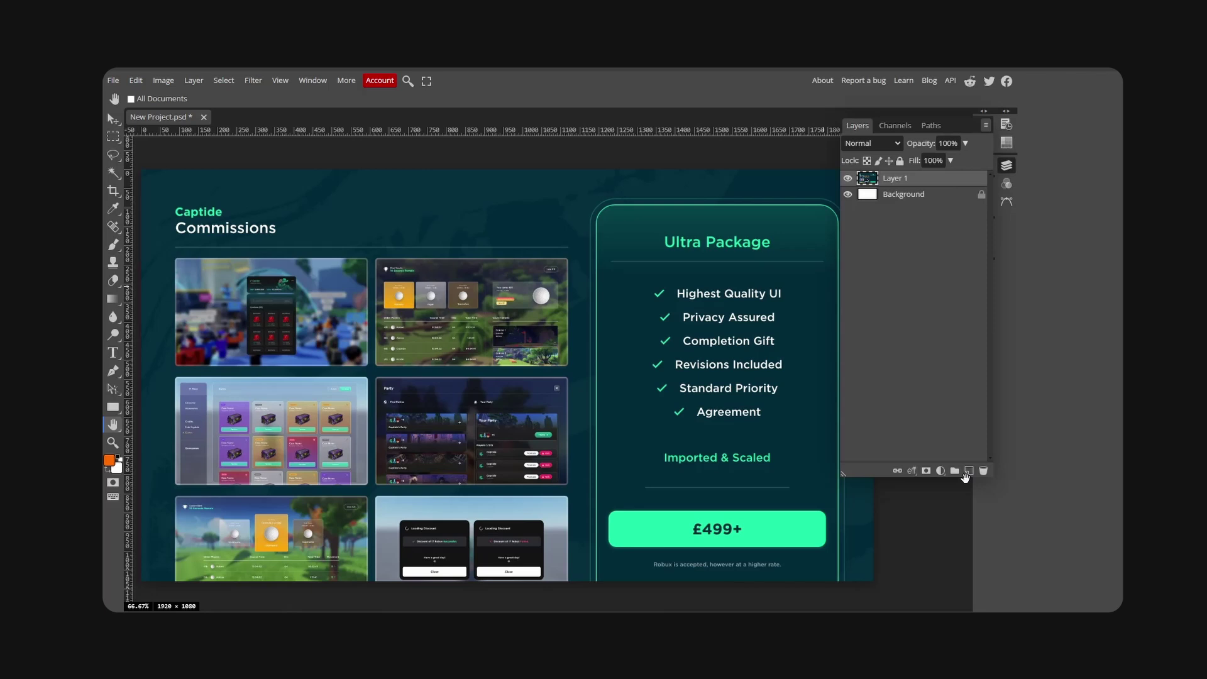
click(968, 471)
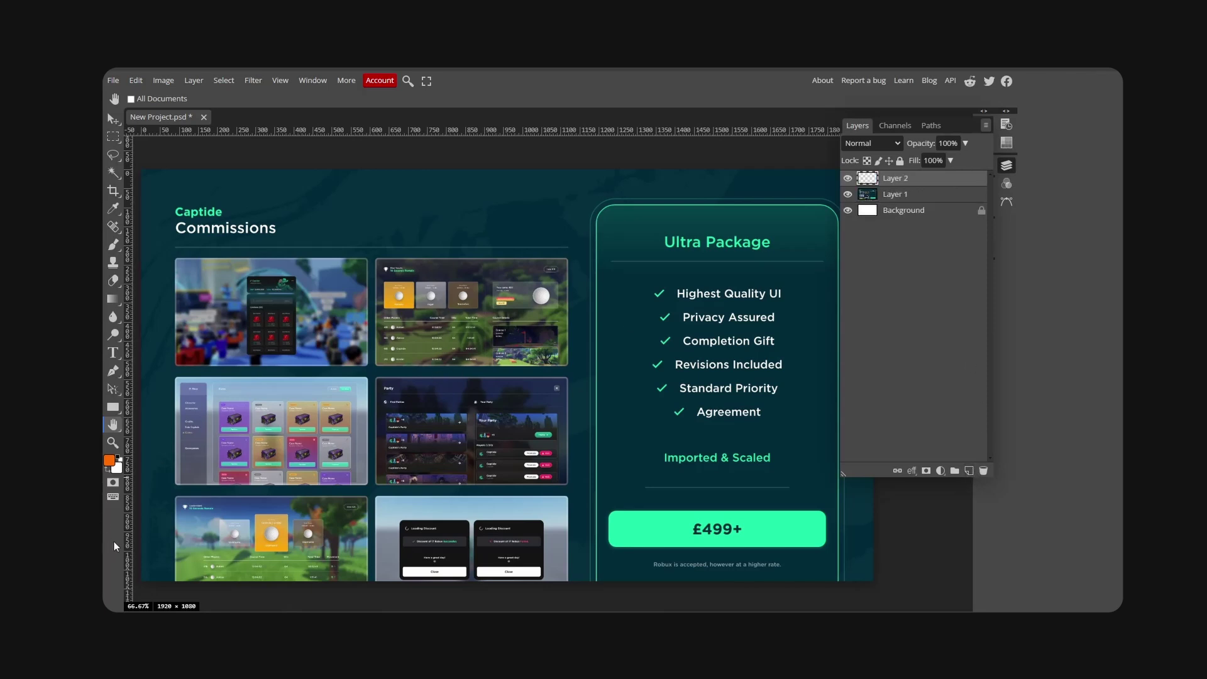
click(109, 461)
drag(320, 169, 489, 228)
drag(582, 191, 566, 151)
drag(506, 277, 528, 374)
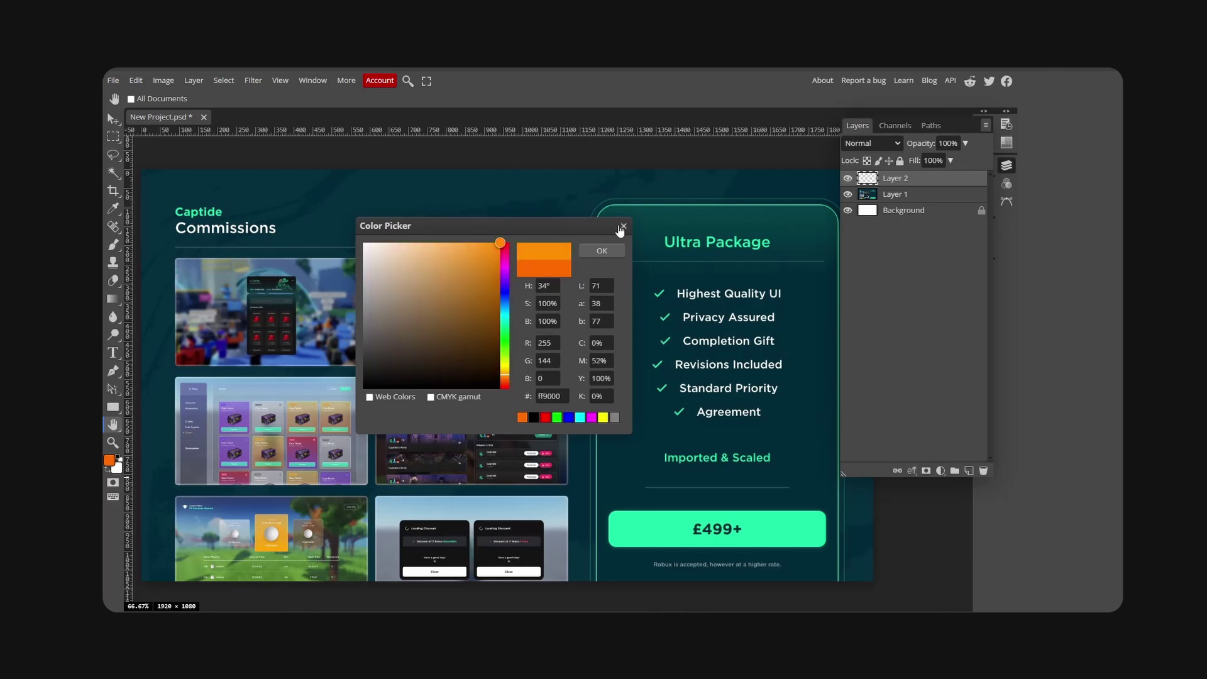
click(622, 227)
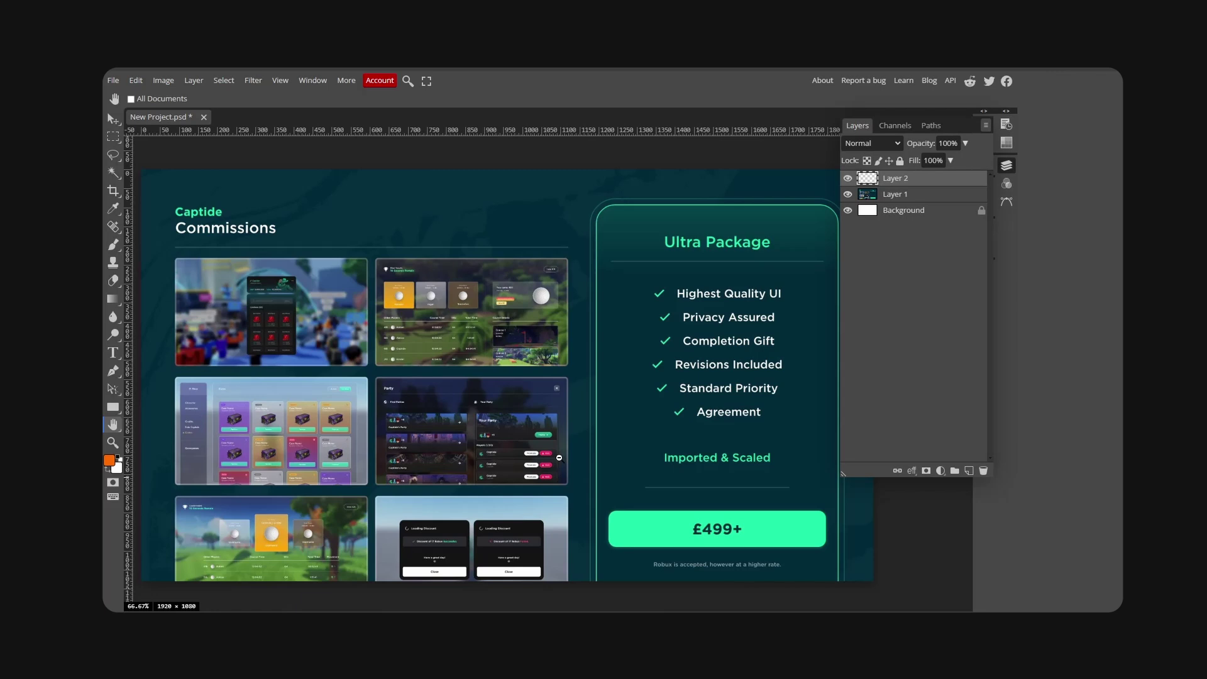
- Fill the new layer with the orange foreground colour
key(alt+BackSpace)
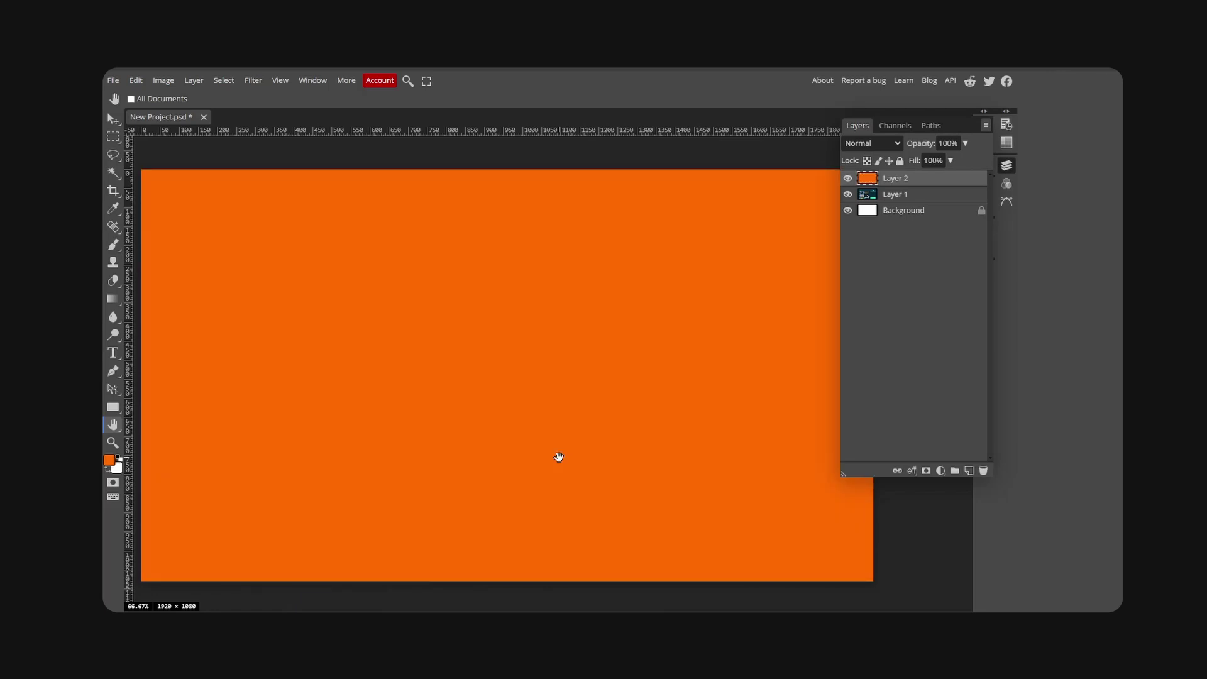
scroll(585, 250, down, 2)
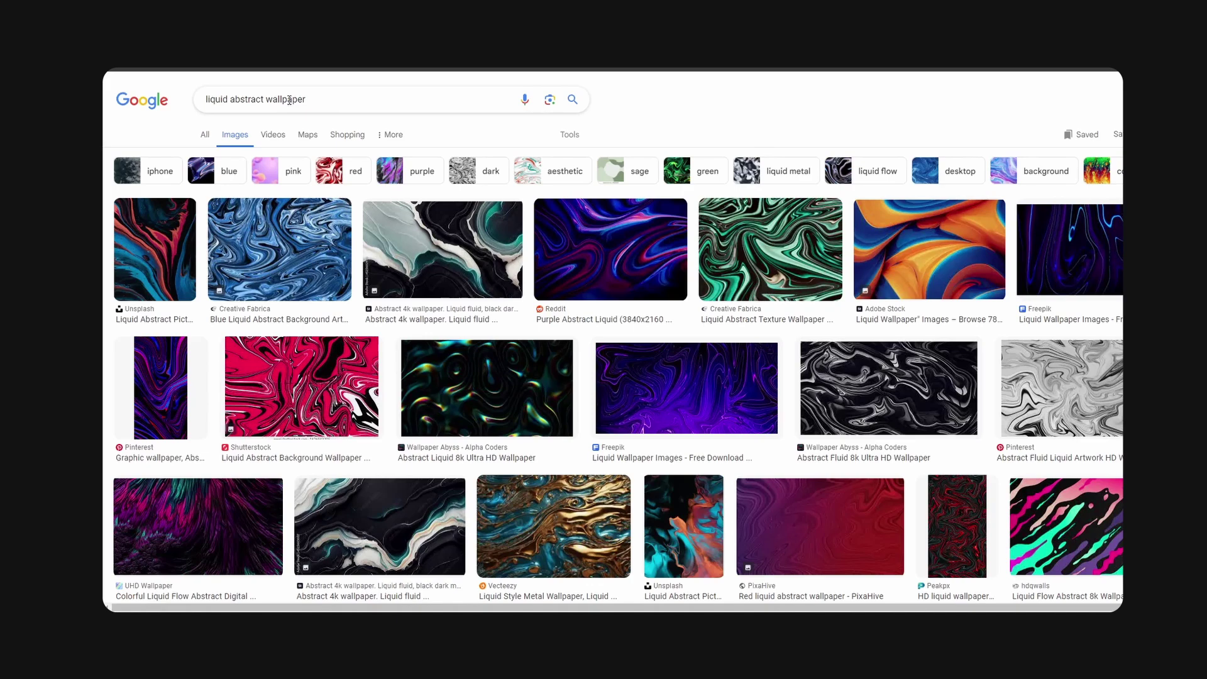
- Examine the "liquid abstract wallpaper" results in Google Images and the Unsplash liquid abstract page for a background texture
drag(348, 103, 207, 119)
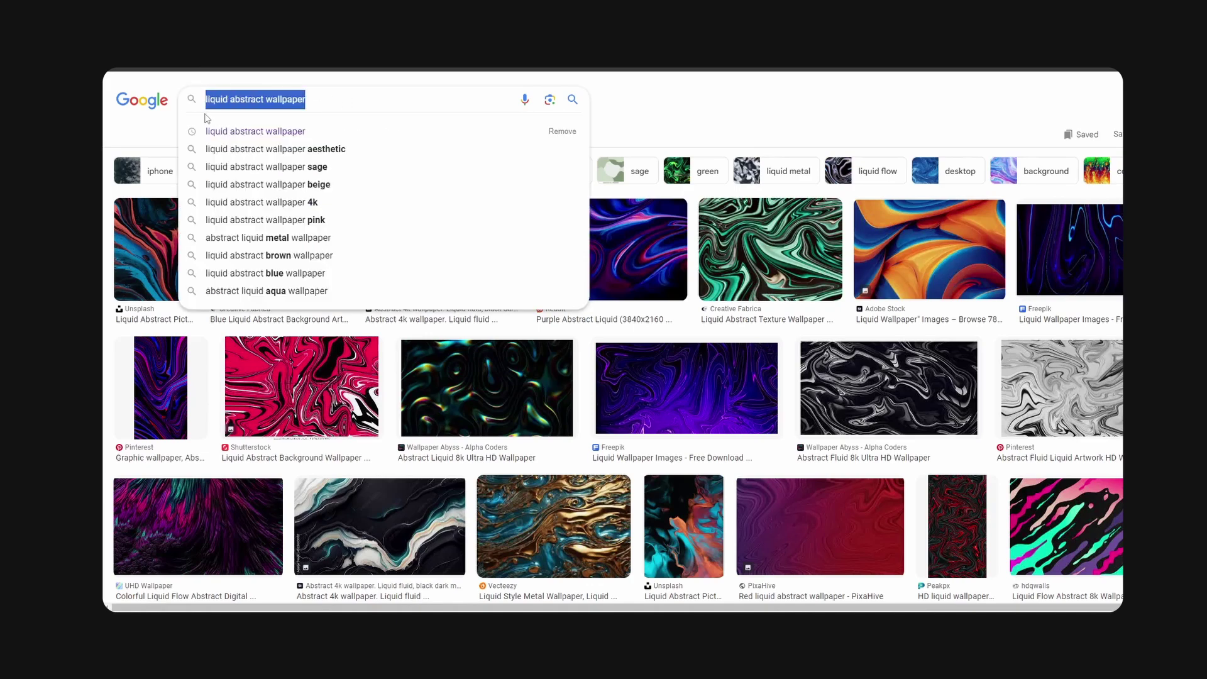
click(747, 111)
click(148, 242)
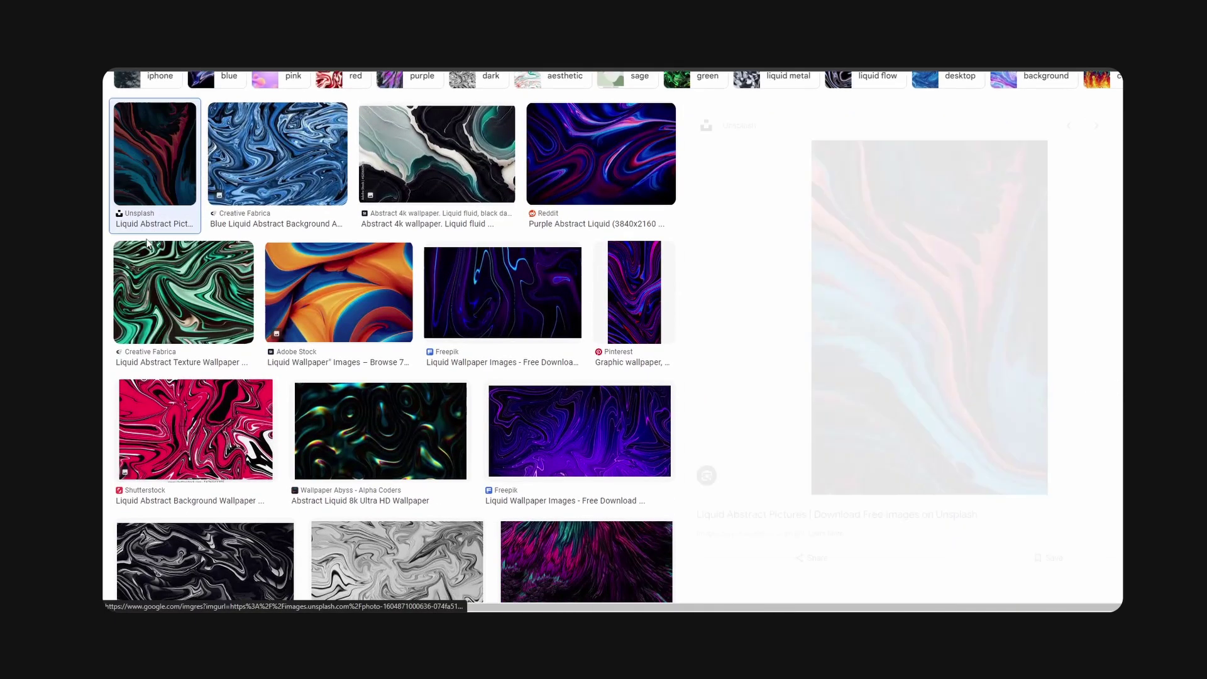
scroll(815, 477, down, 3)
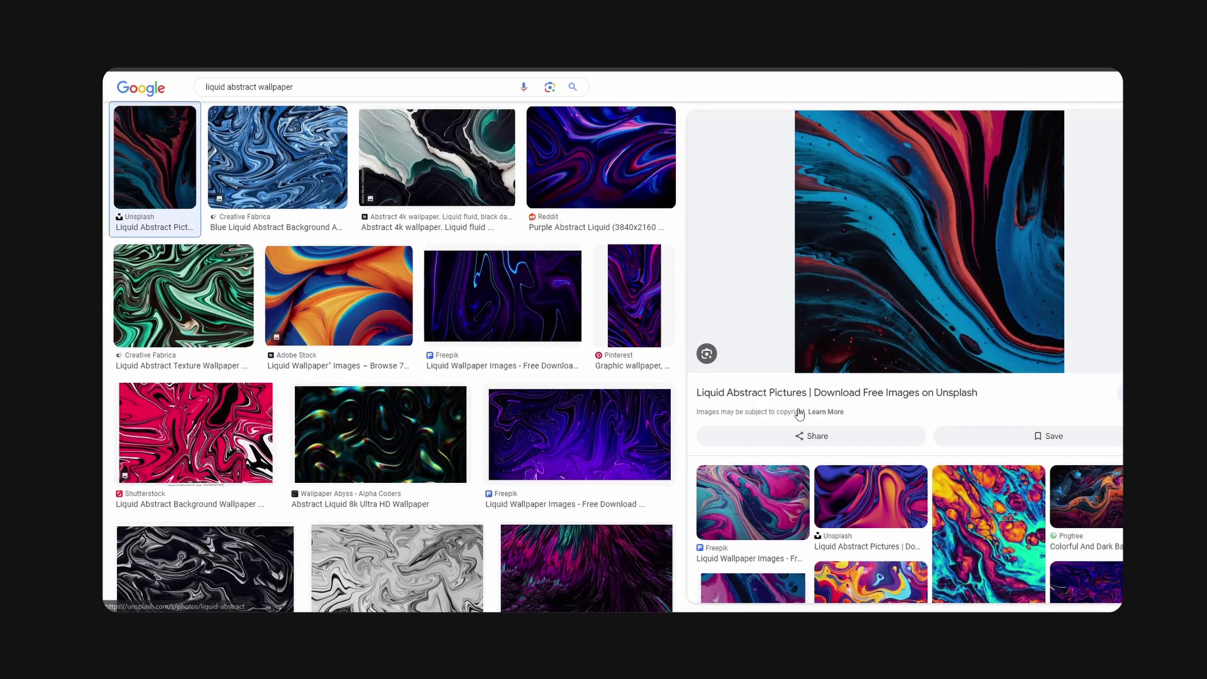
click(816, 478)
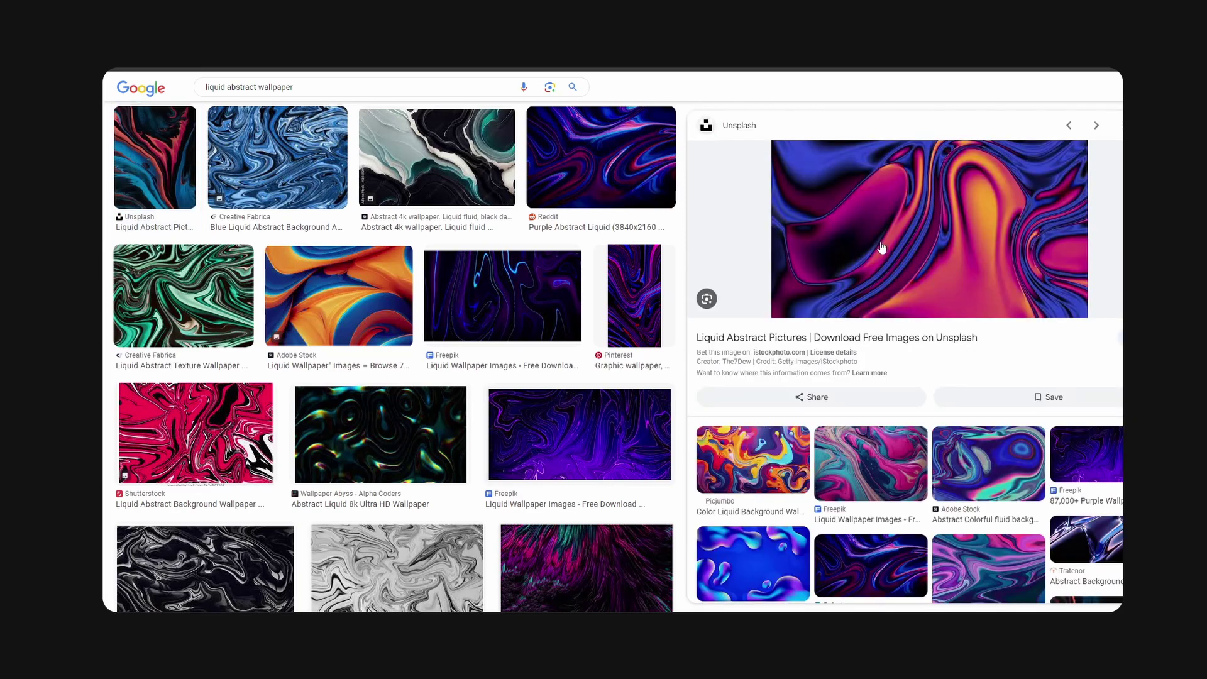
key(alt+Left)
scroll(854, 479, down, 2)
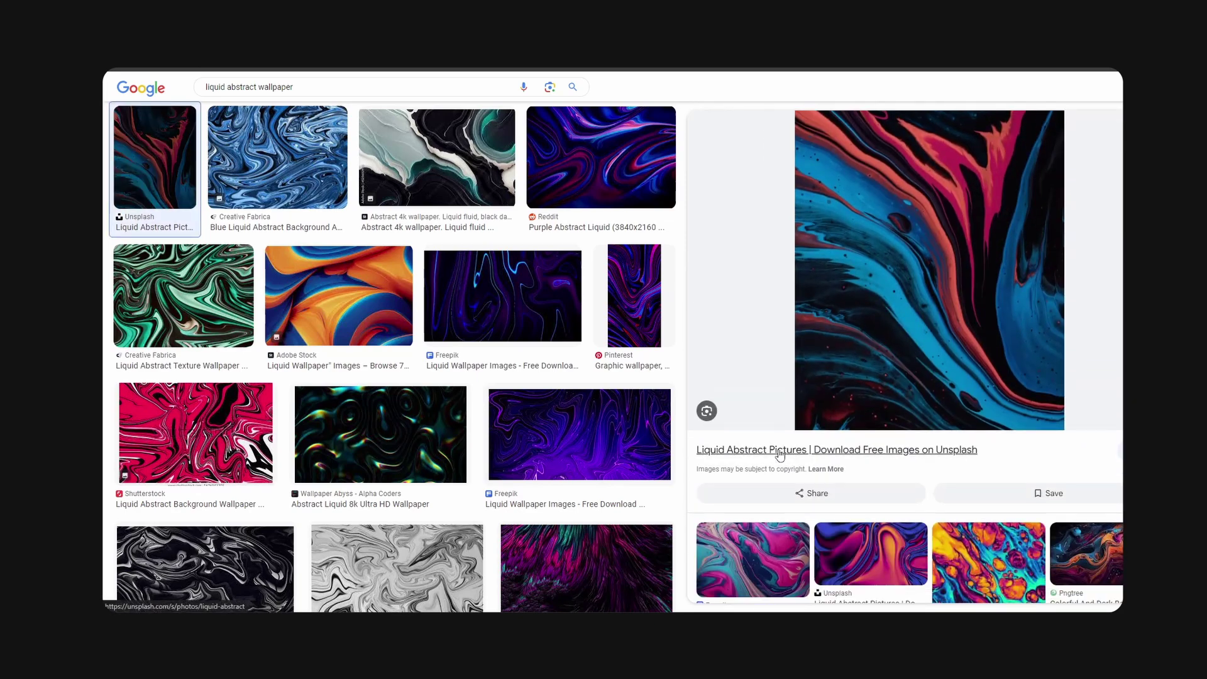
click(956, 454)
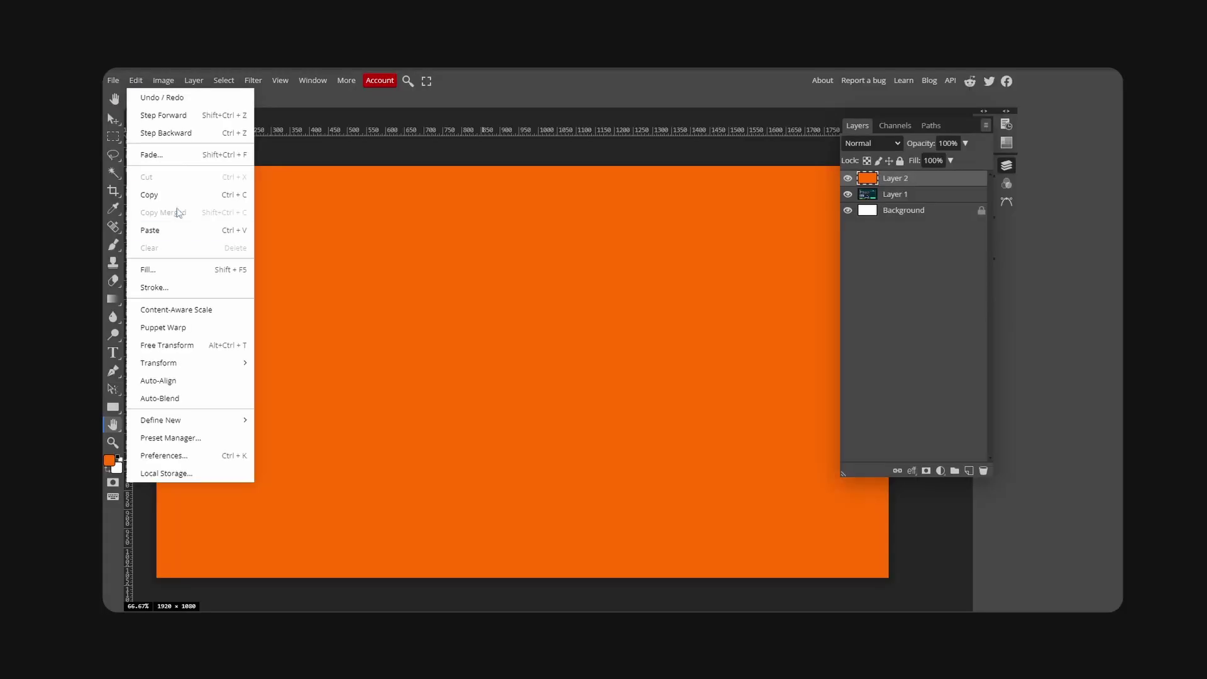
click(172, 232)
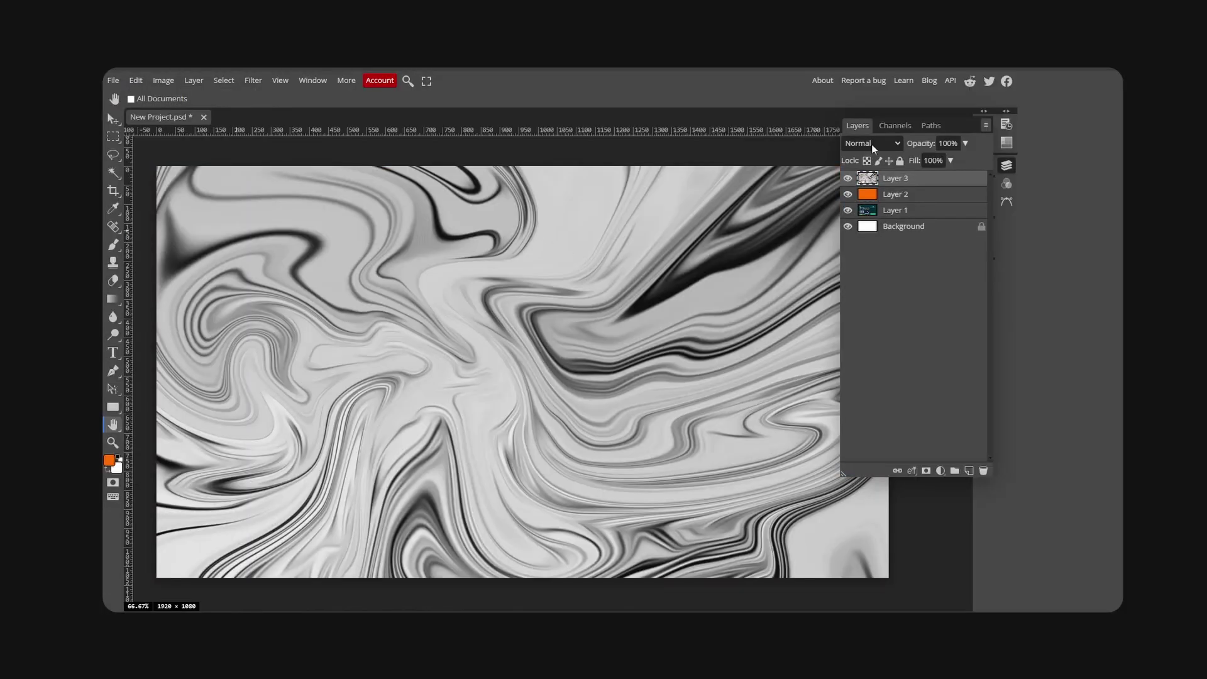
- Reposition the grey liquid texture on the canvas and set its layer to Overlay blending at 18% opacity
key(v)
drag(328, 297, 307, 239)
click(871, 143)
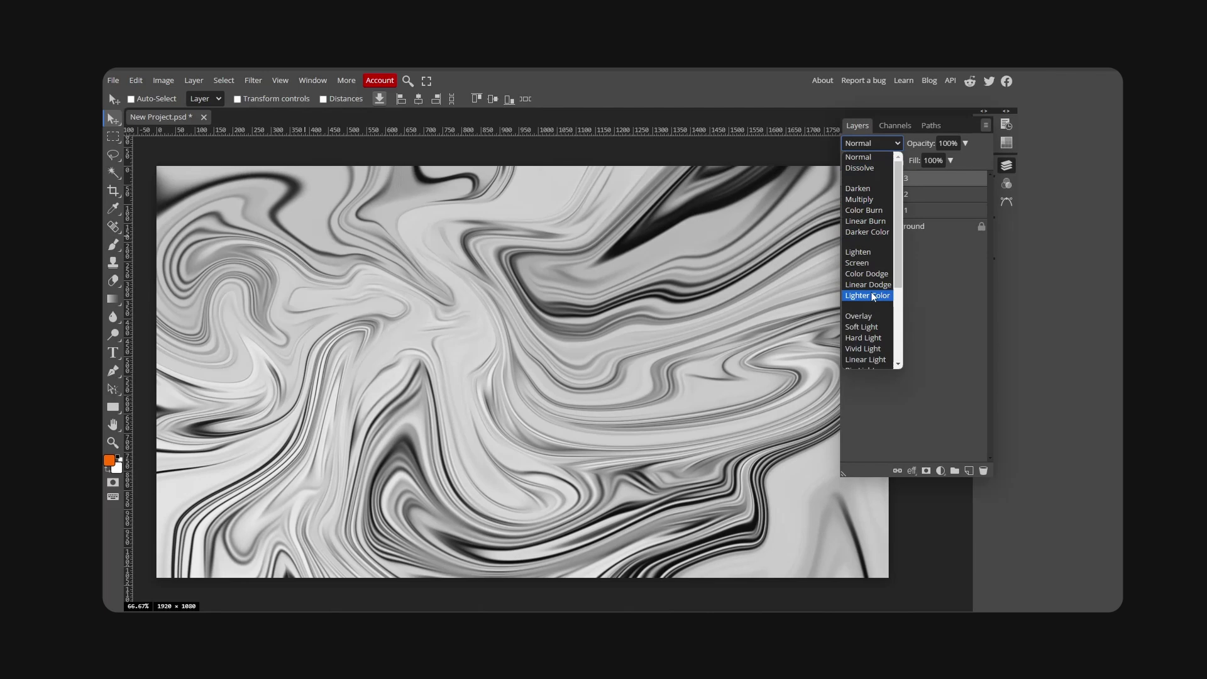
click(866, 317)
drag(926, 139, 727, 162)
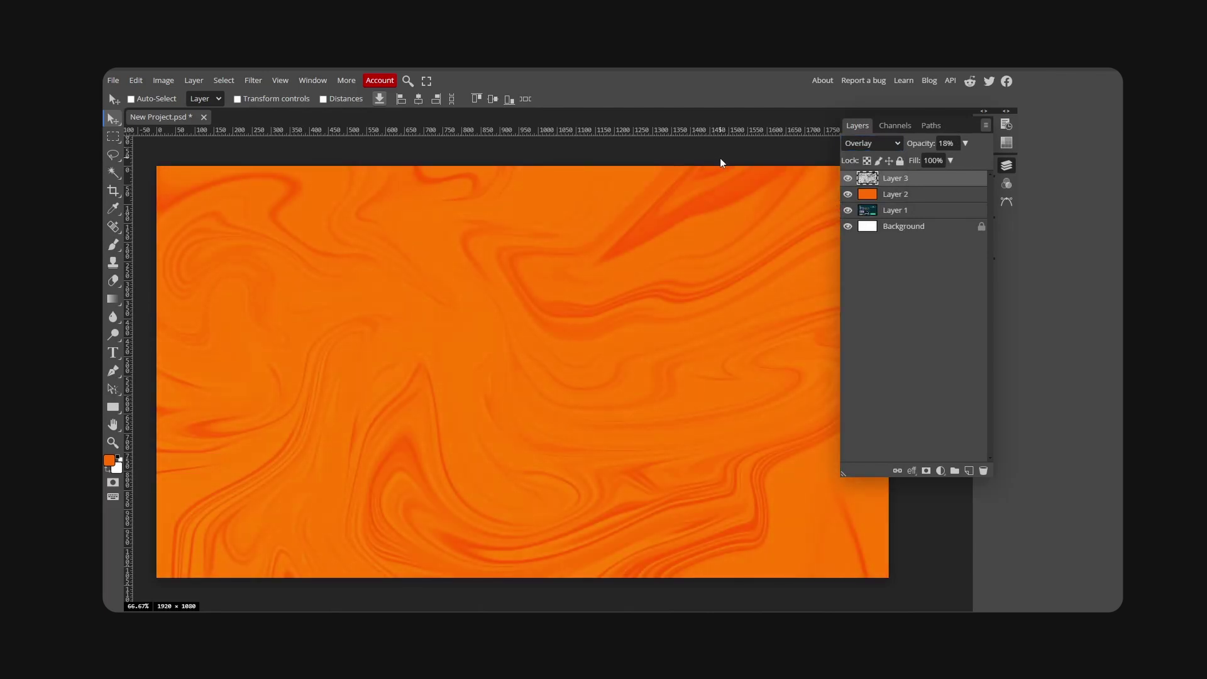
click(945, 144)
- Add a black-filled layer above the liquid texture and set it to 29% opacity with Overlay blending
click(968, 470)
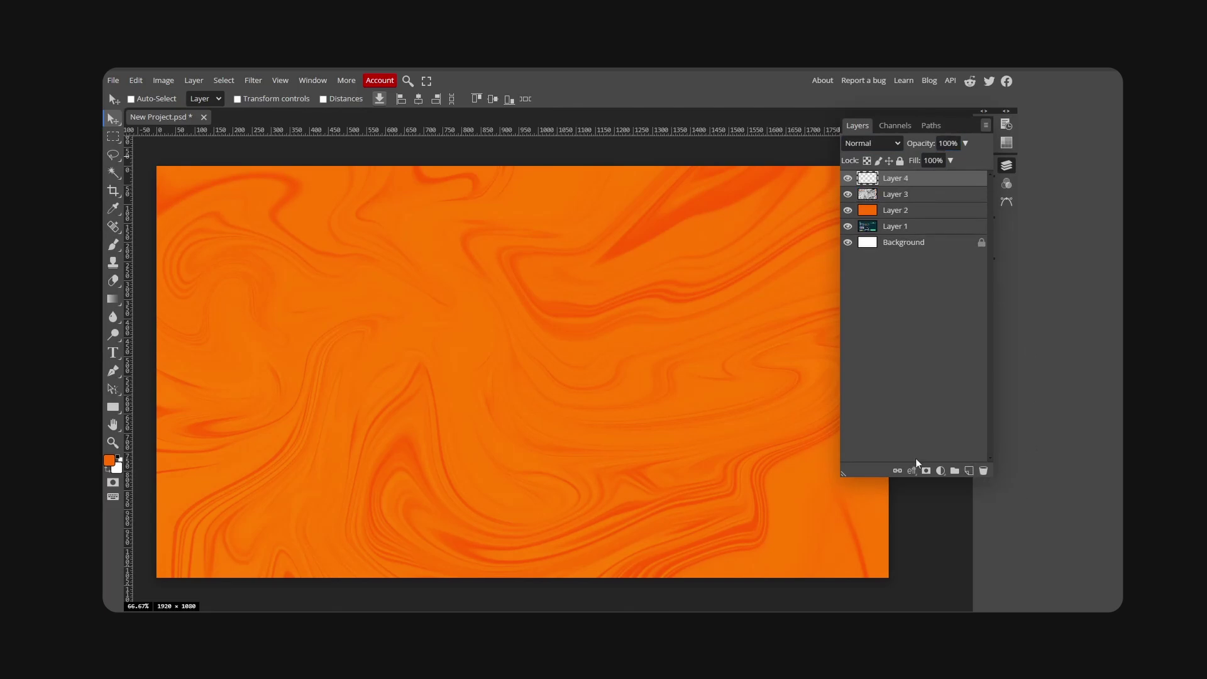
click(118, 458)
key(alt+BackSpace)
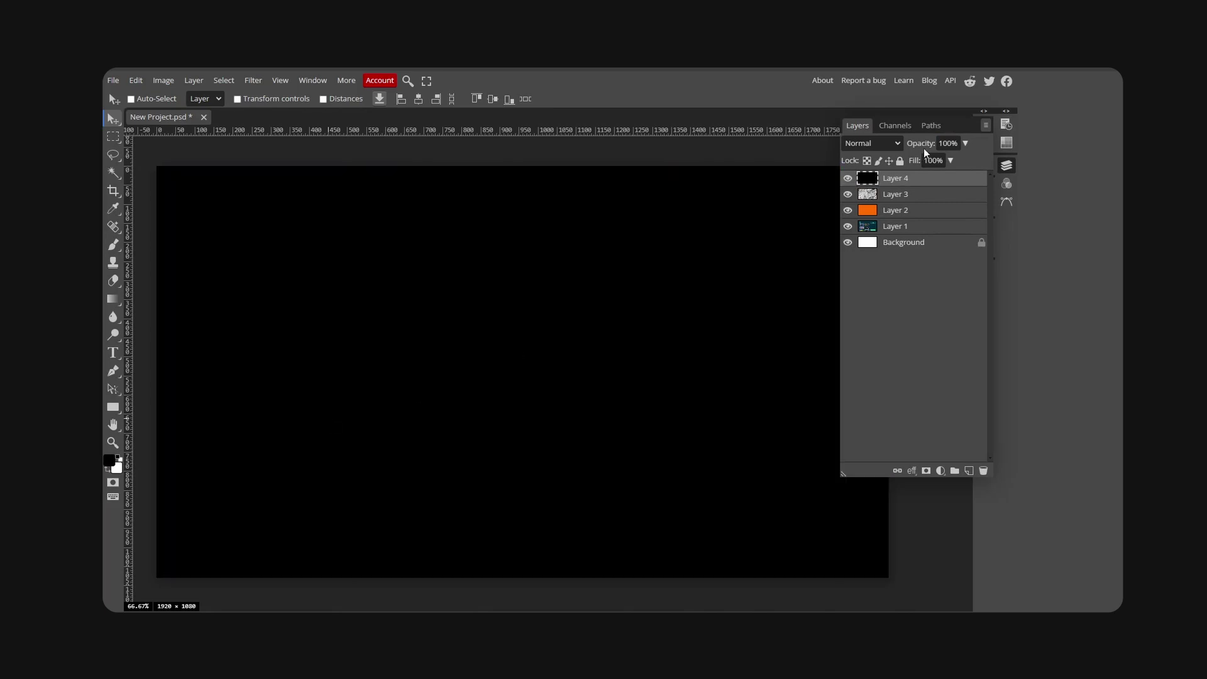
drag(922, 148, 609, 194)
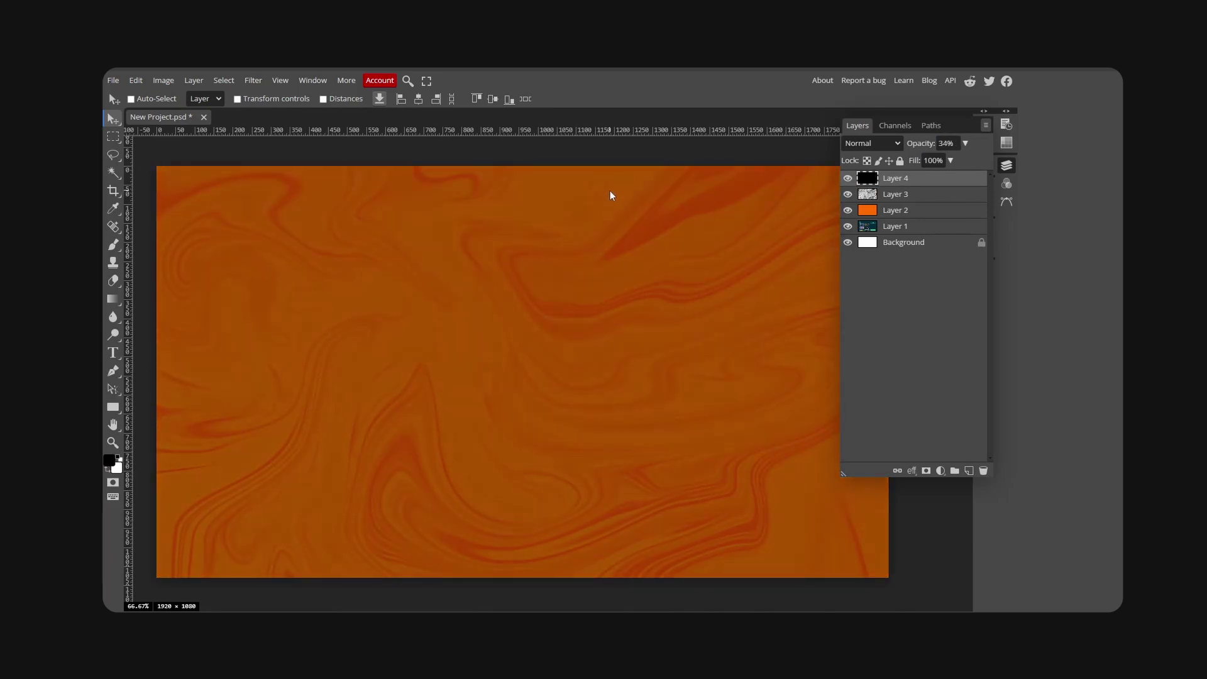
click(874, 143)
click(859, 316)
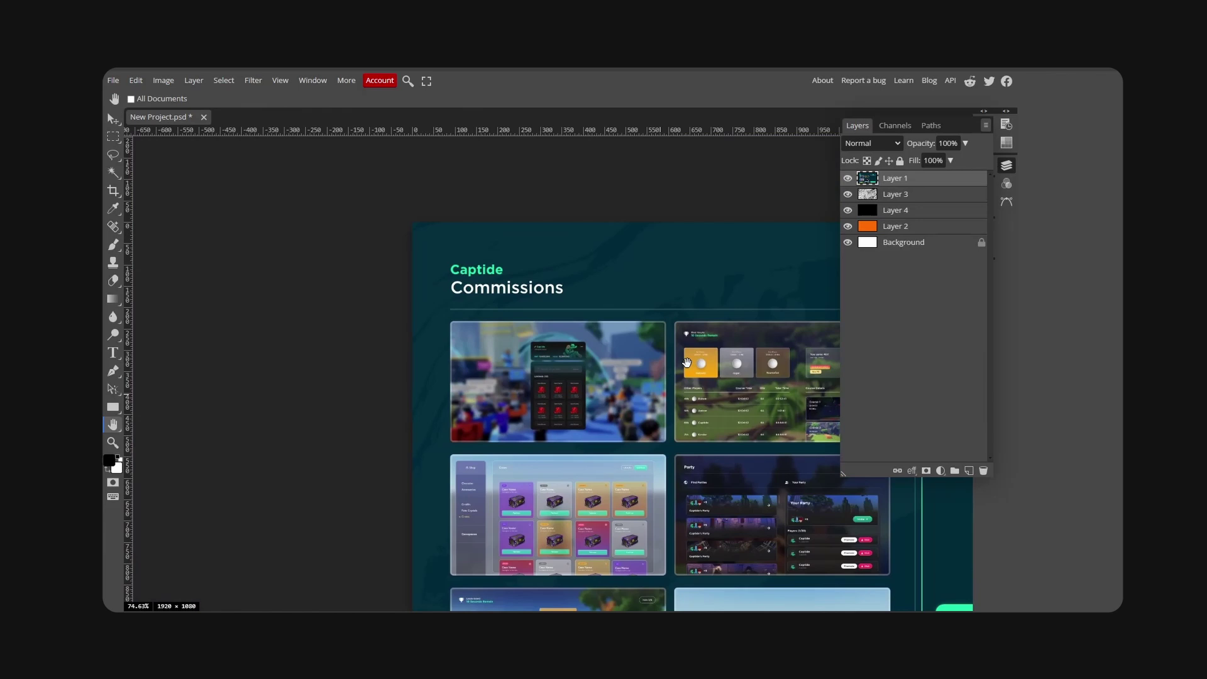
- Add the text "Codite" in the Inter font beside the "Captide" heading of the reference image
click(113, 352)
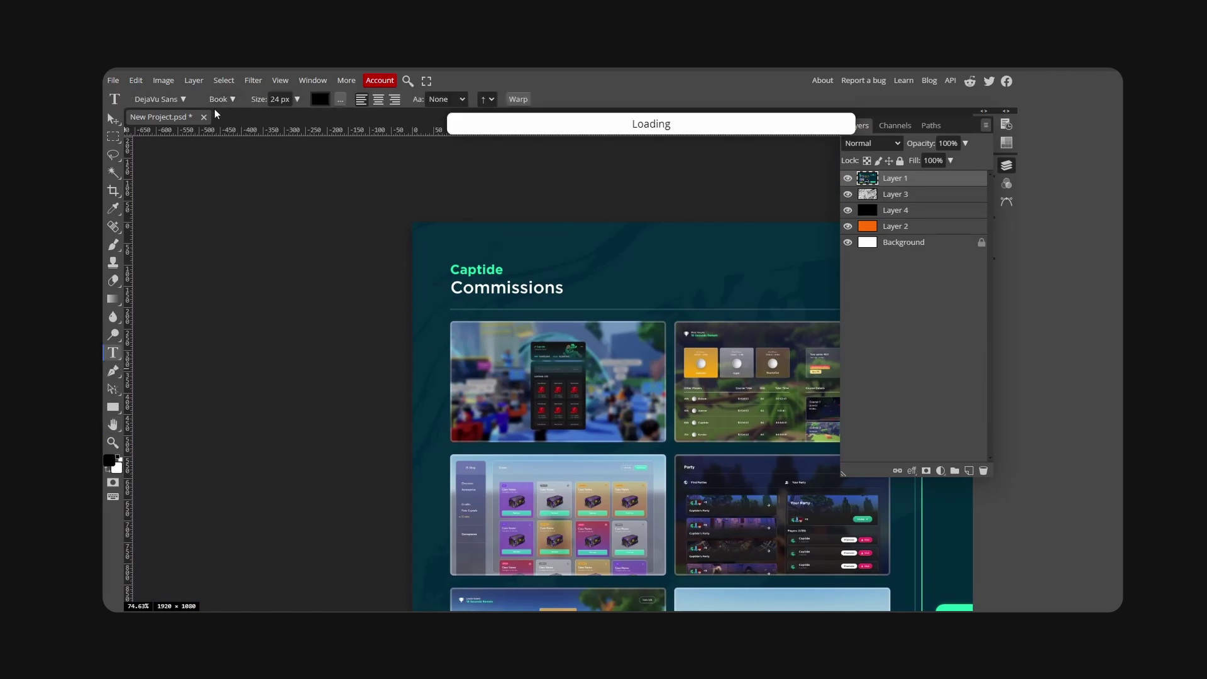
click(171, 102)
click(209, 145)
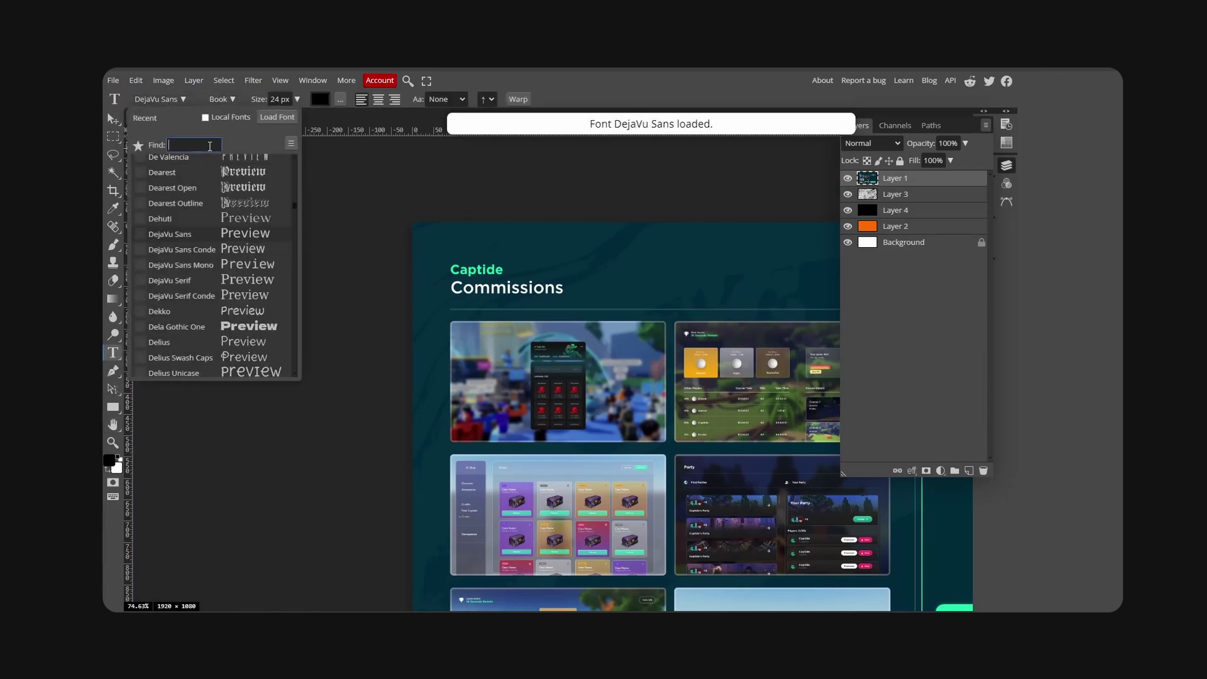
text(Inter)
click(169, 157)
click(630, 274)
text(Codite)
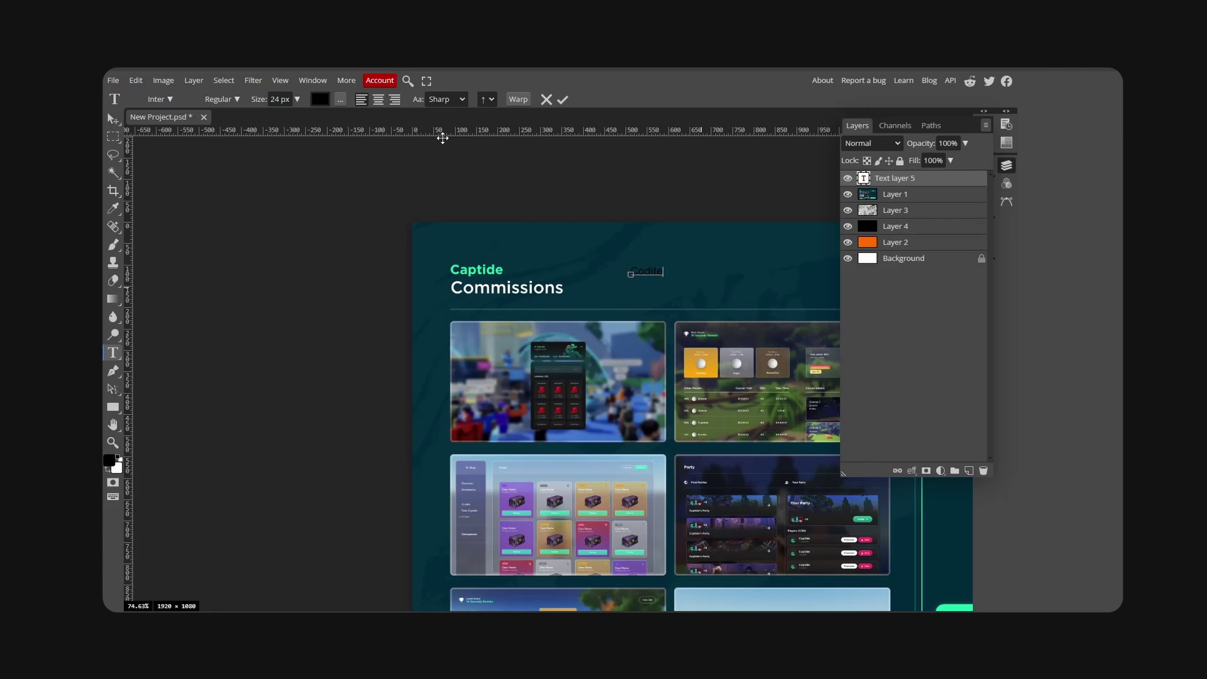
- Set the "Codite" text to Bold and place it over the "Captide" heading
key(ctrl+a)
click(235, 102)
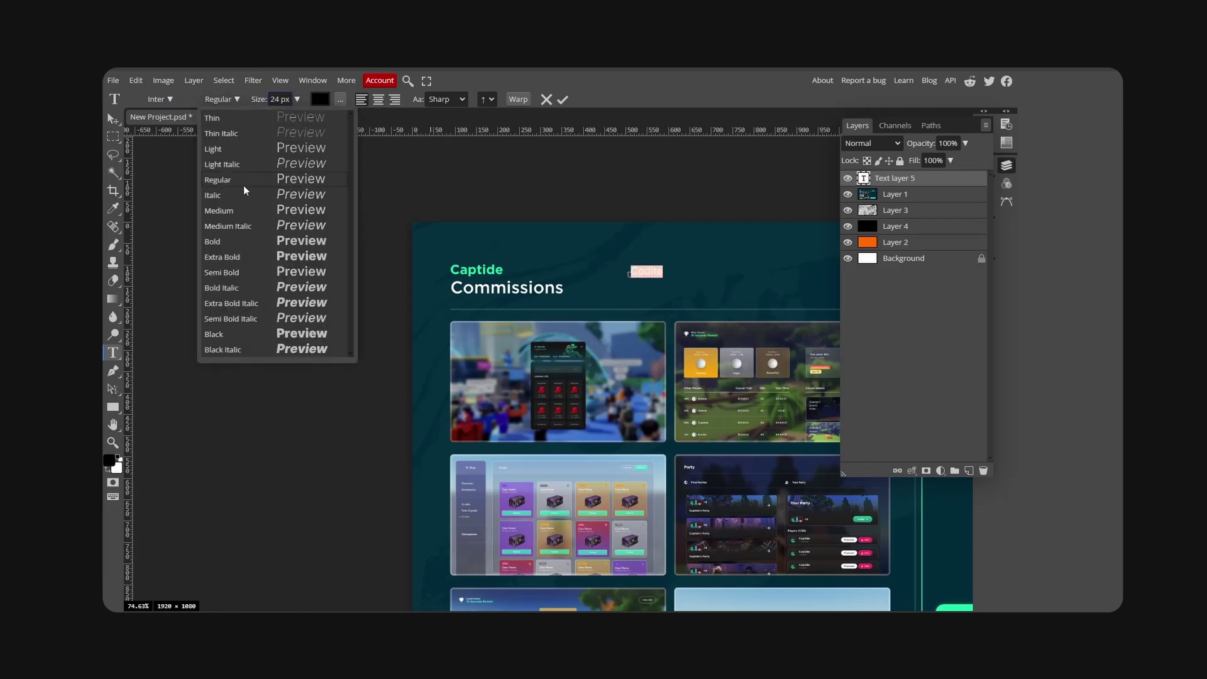
click(260, 242)
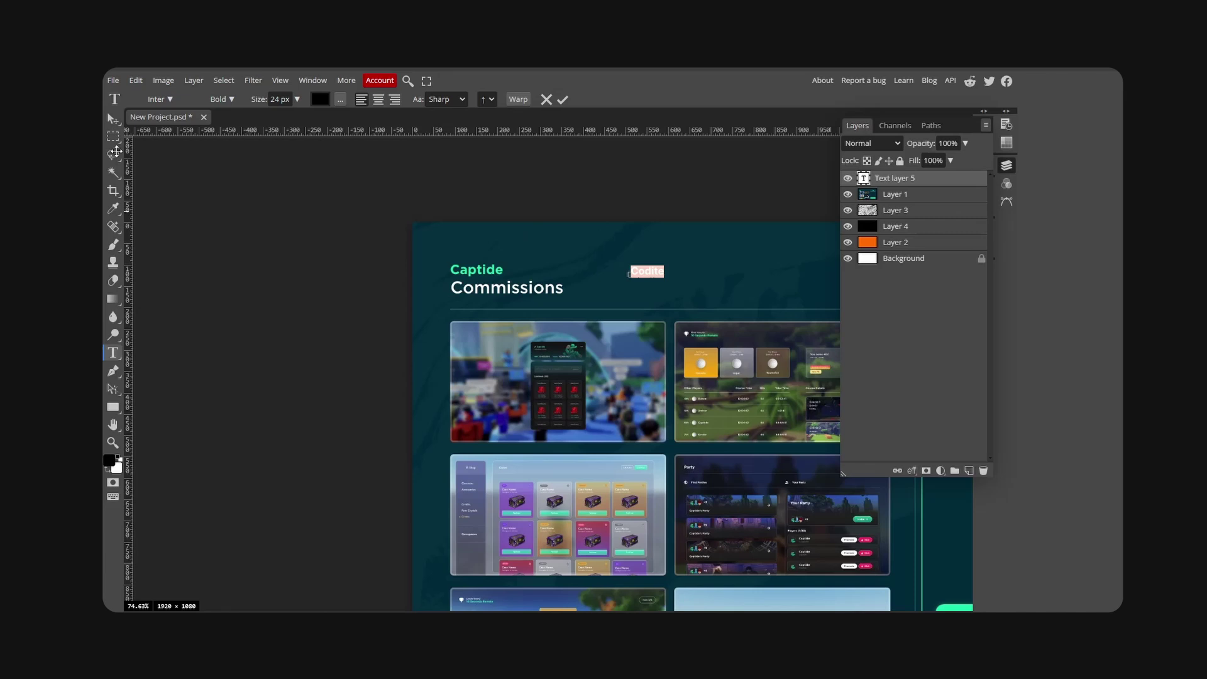
click(113, 119)
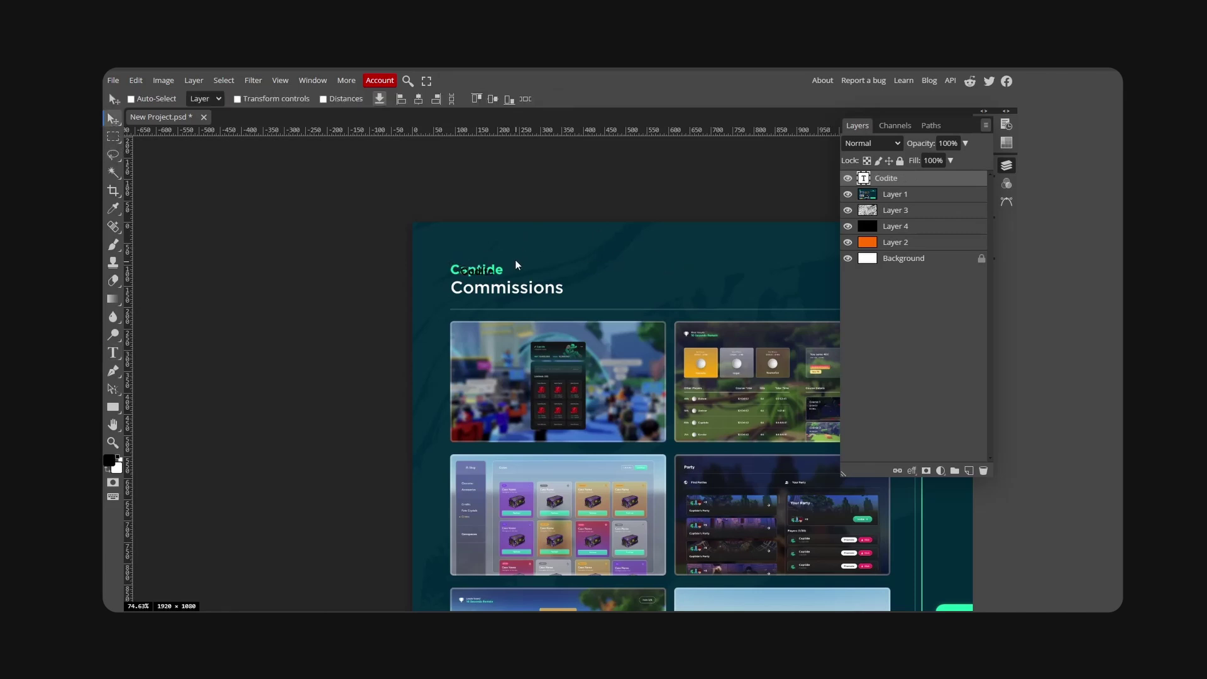
- Enlarge the "Codite" text to 32 px and align its left edge with the "Captide" heading of the reference
key(ctrl+plus)
key(ctrl+plus)
key(h)
drag(528, 229, 616, 355)
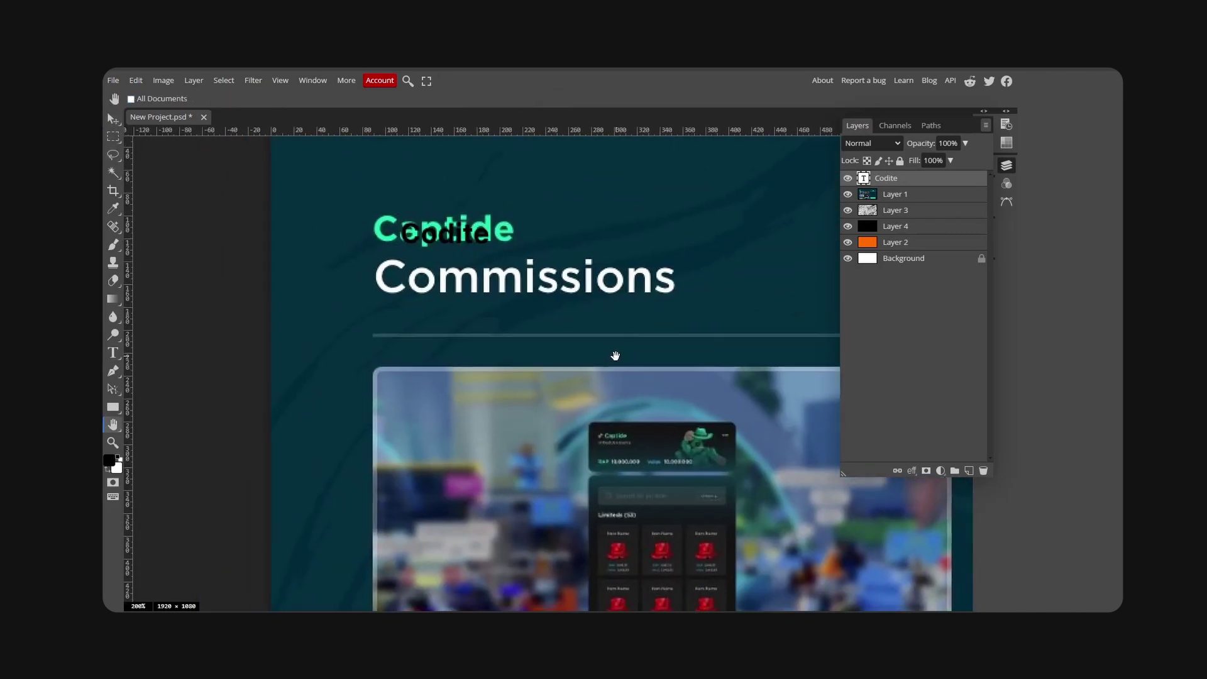
key(t)
double_click(525, 239)
click(296, 100)
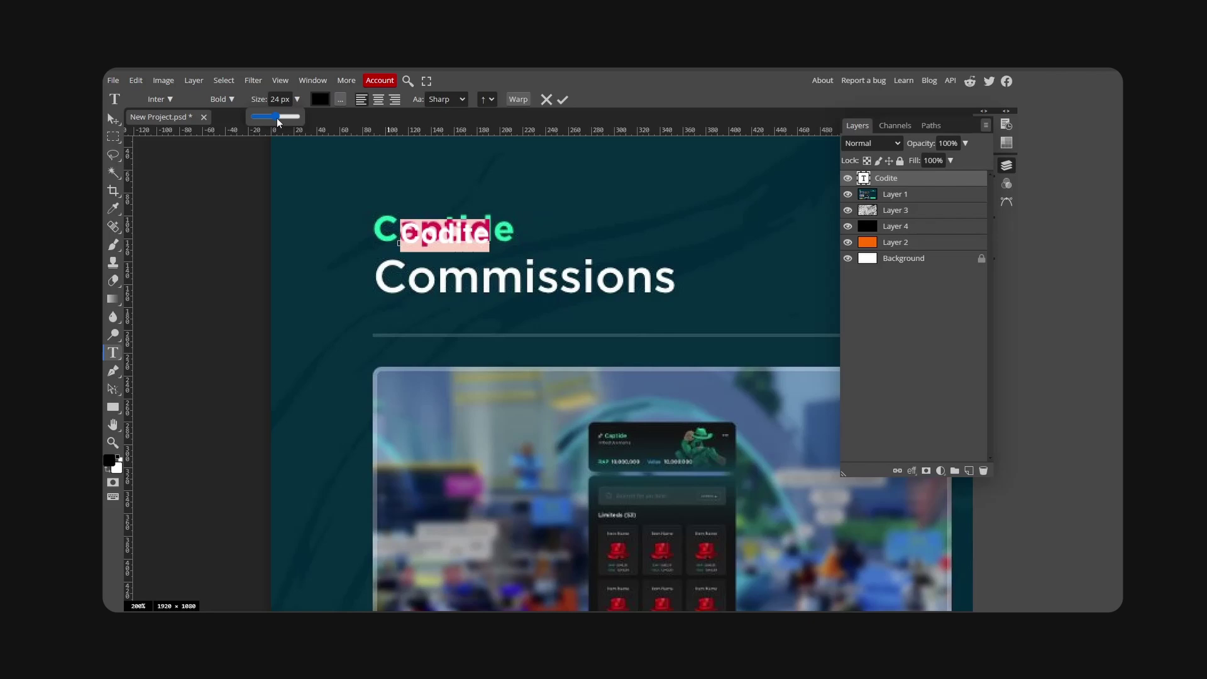
drag(279, 122, 281, 122)
click(114, 123)
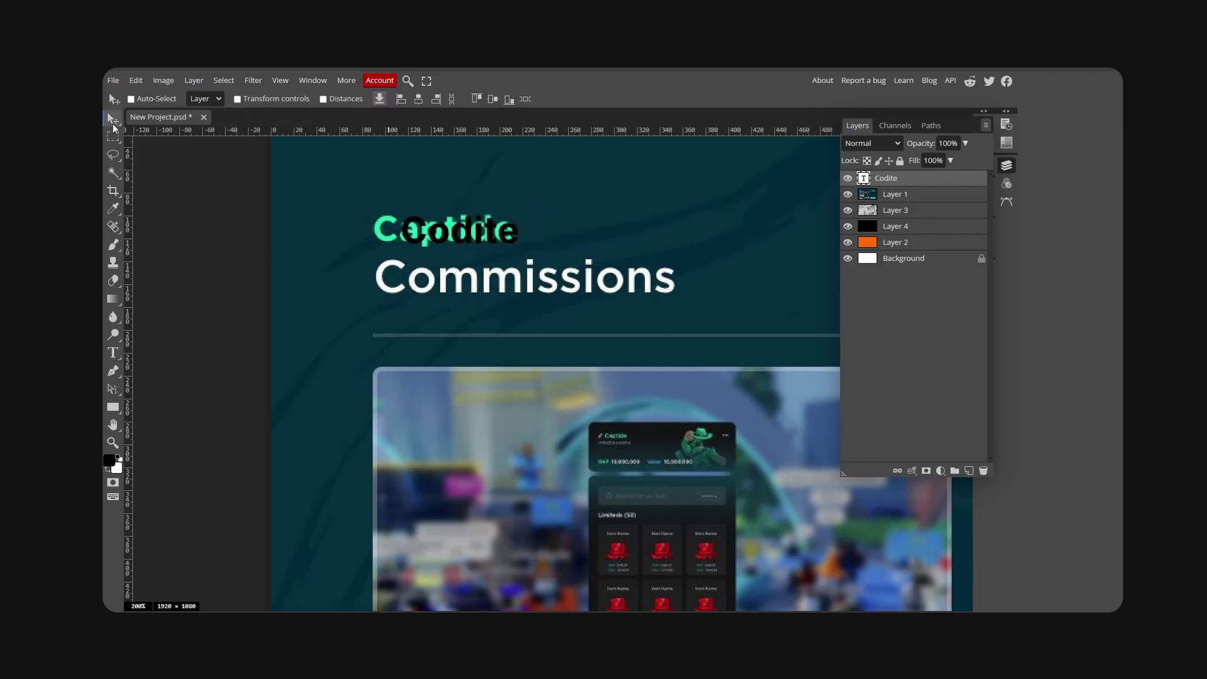
drag(472, 247, 459, 241)
- Recolour the "Codite" text from black to a bright, fully saturated orange
key(t)
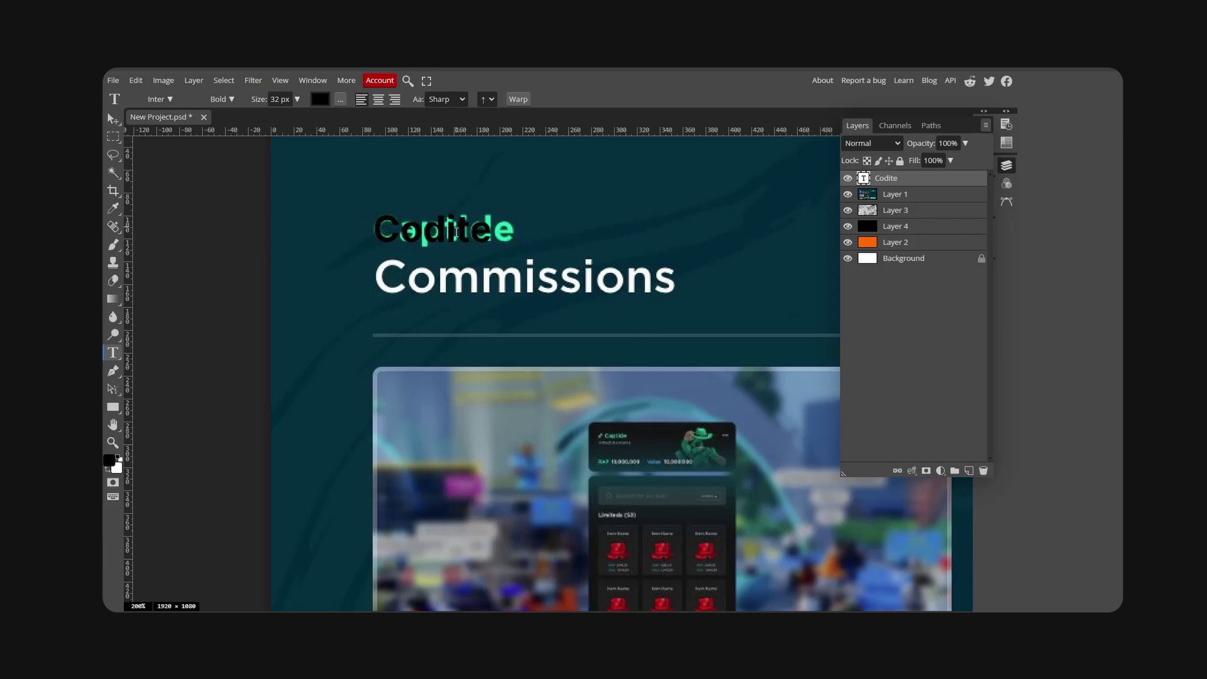
key(ctrl+a)
click(320, 100)
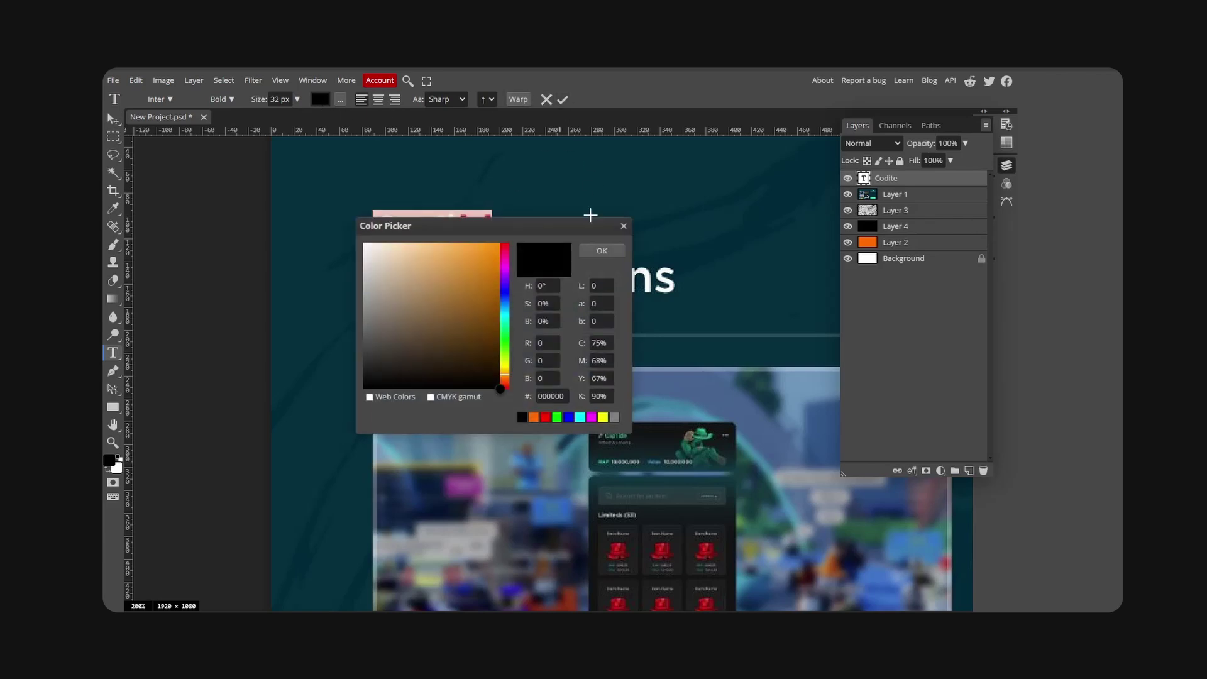
drag(537, 229, 735, 230)
drag(709, 384, 707, 389)
mouse_move(691, 358)
mouse_down()
mouse_move(687, 337)
mouse_move(757, 221)
mouse_up()
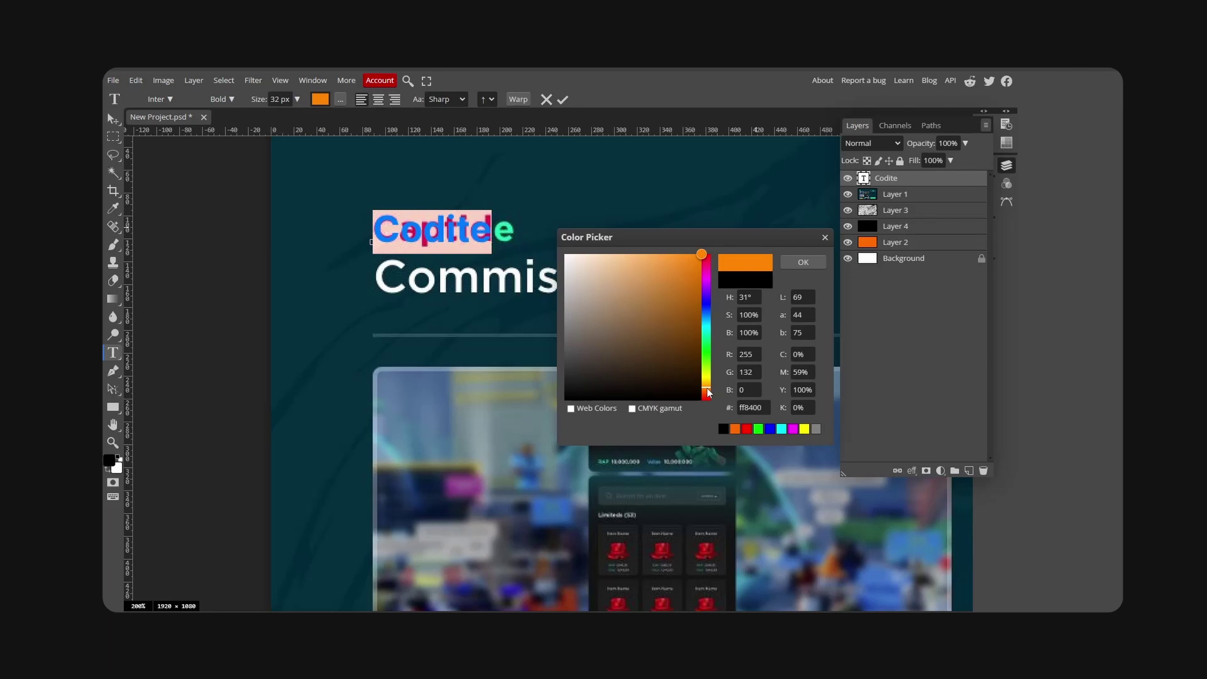
click(802, 262)
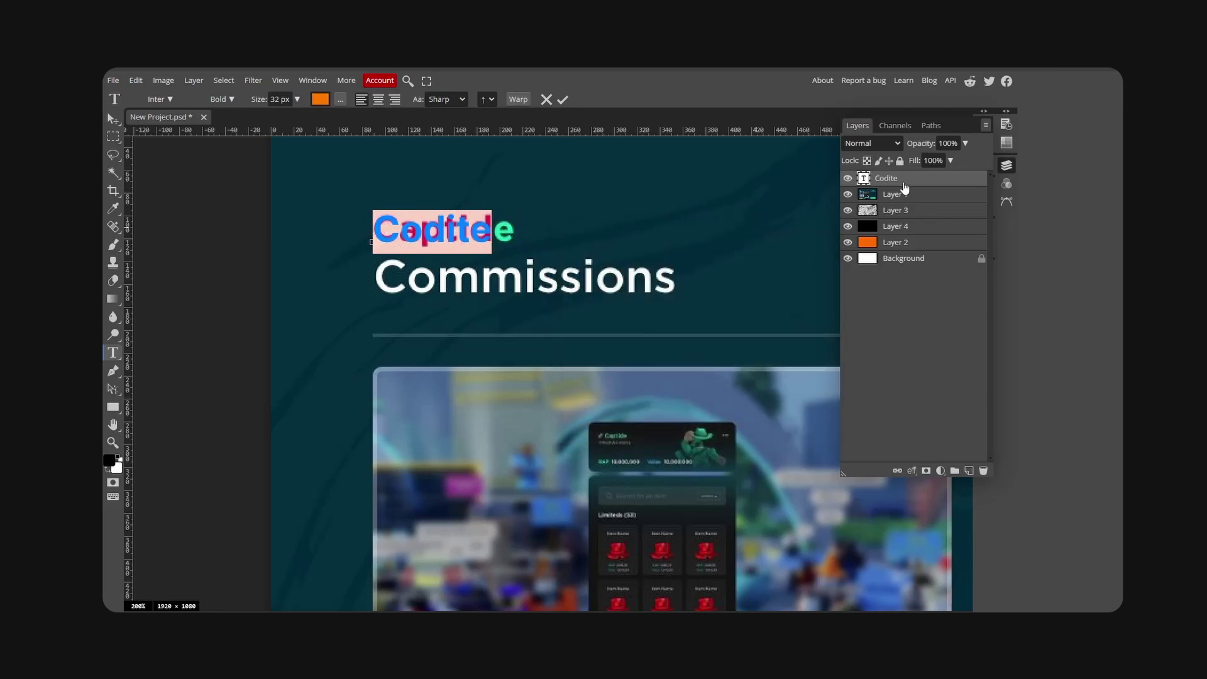
click(900, 186)
- Hide the reference image layer and toggle the liquid texture and black layers to check their effect on the background
click(848, 195)
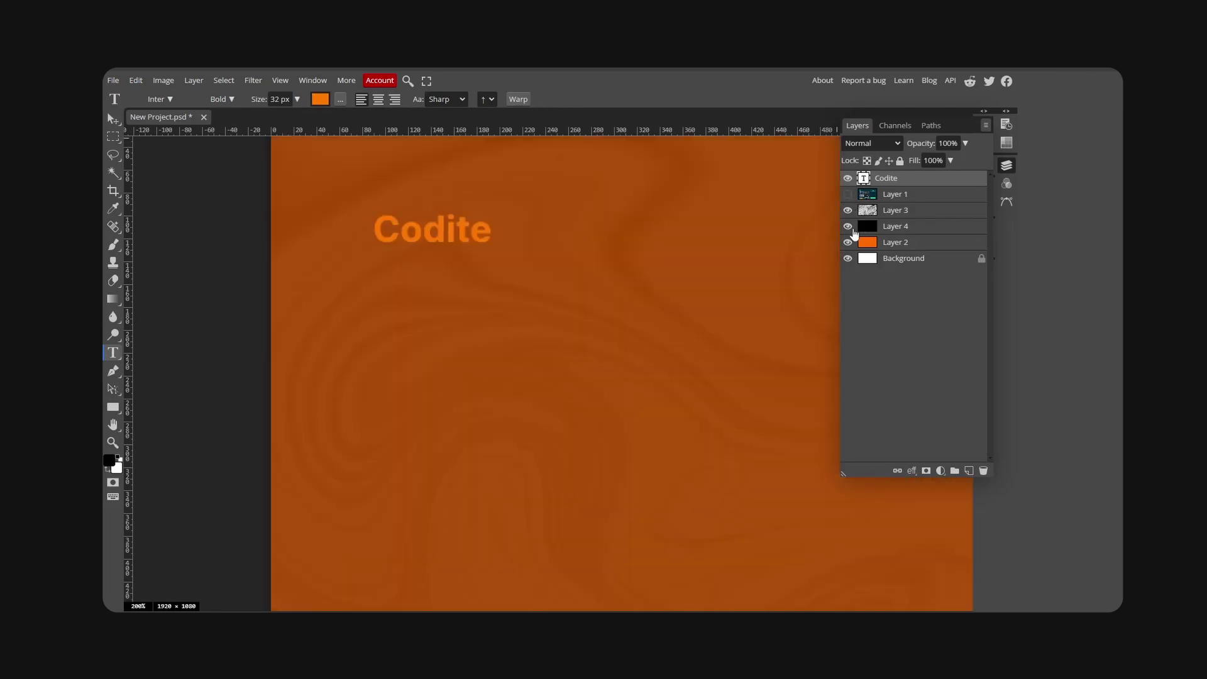
click(848, 211)
click(848, 210)
click(848, 228)
click(848, 228)
click(893, 227)
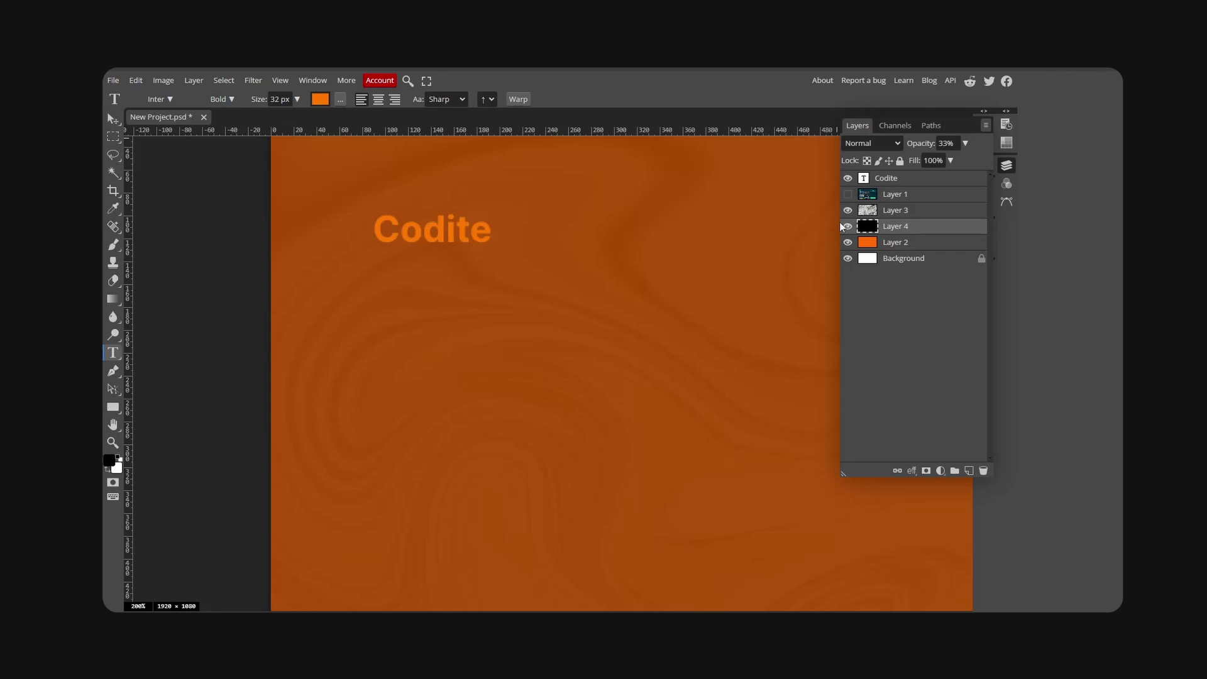
click(846, 227)
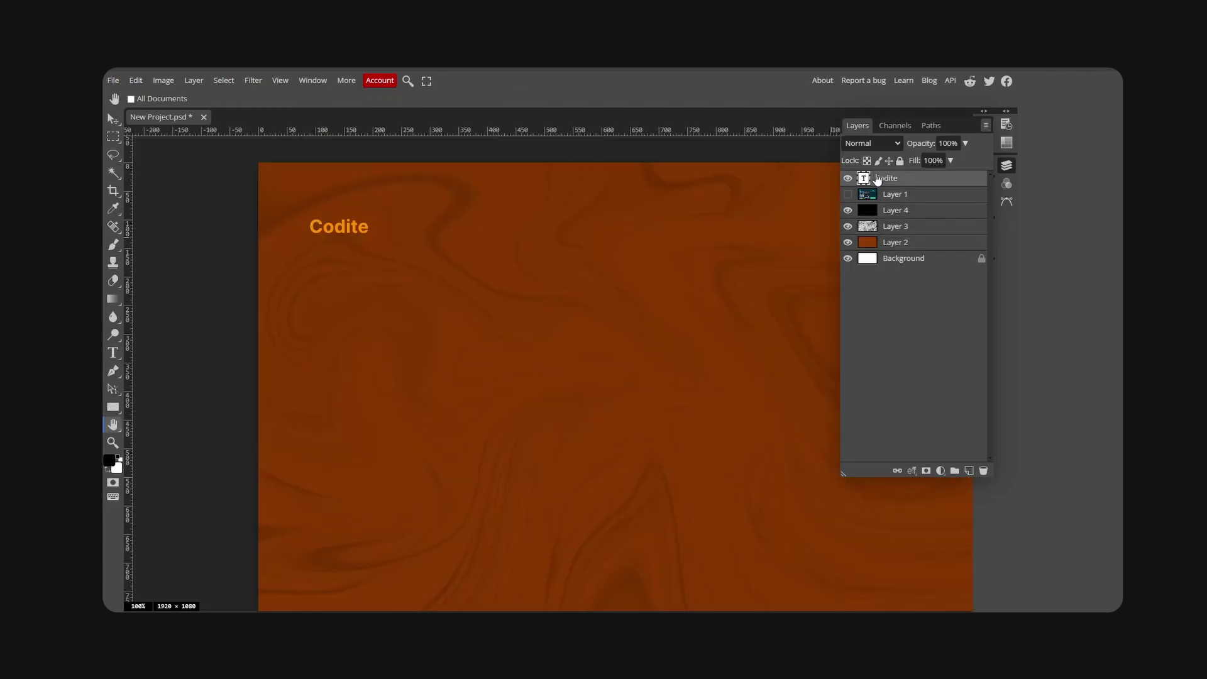
- Duplicate the "Codite" text directly below itself and replace the copy's wording with "Commissions"
key(v)
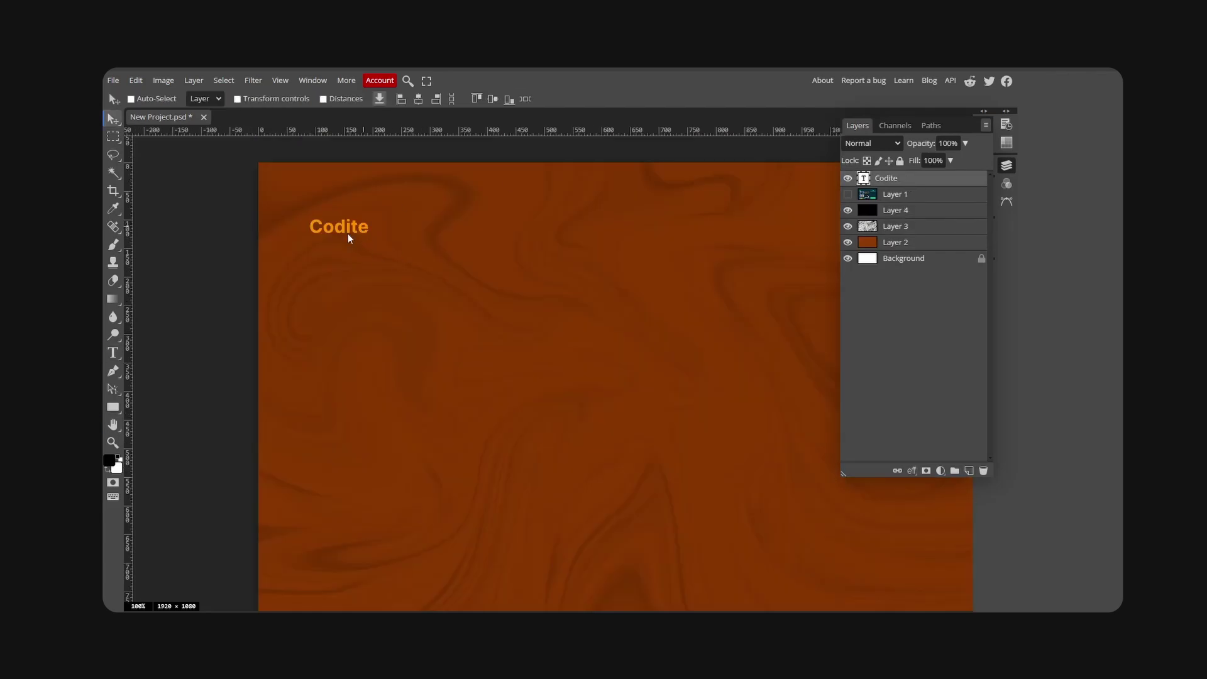
drag(361, 223, 372, 247)
key(t)
double_click(352, 250)
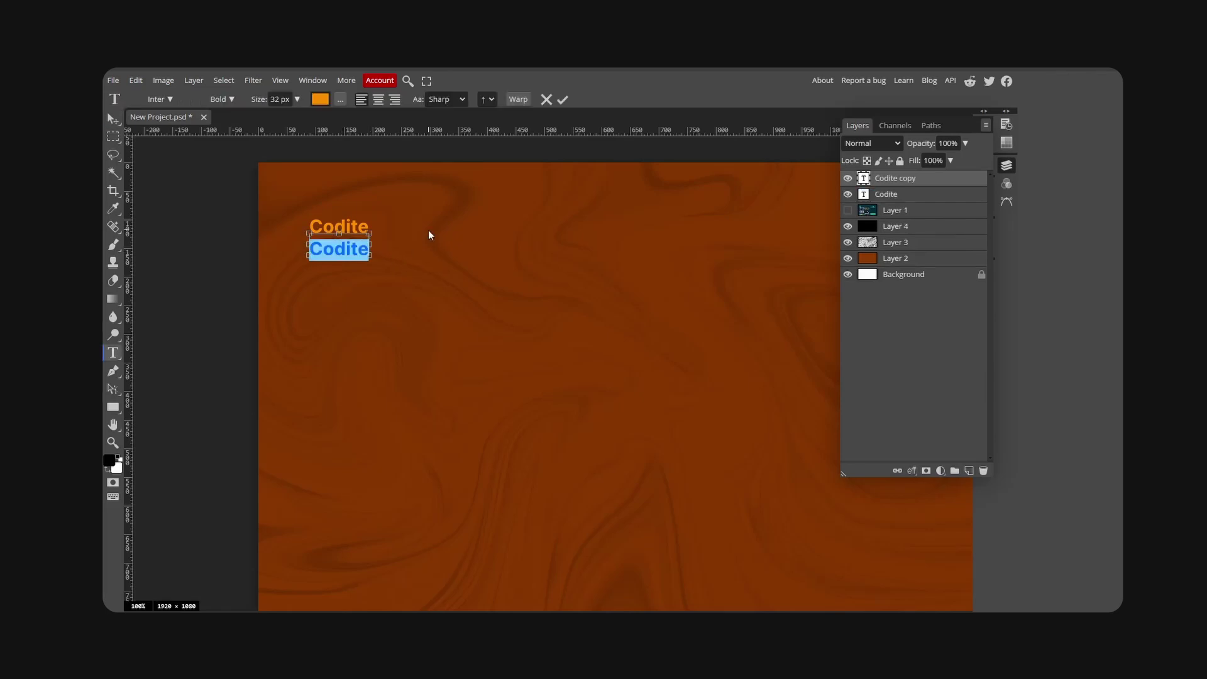
text(Commissions)
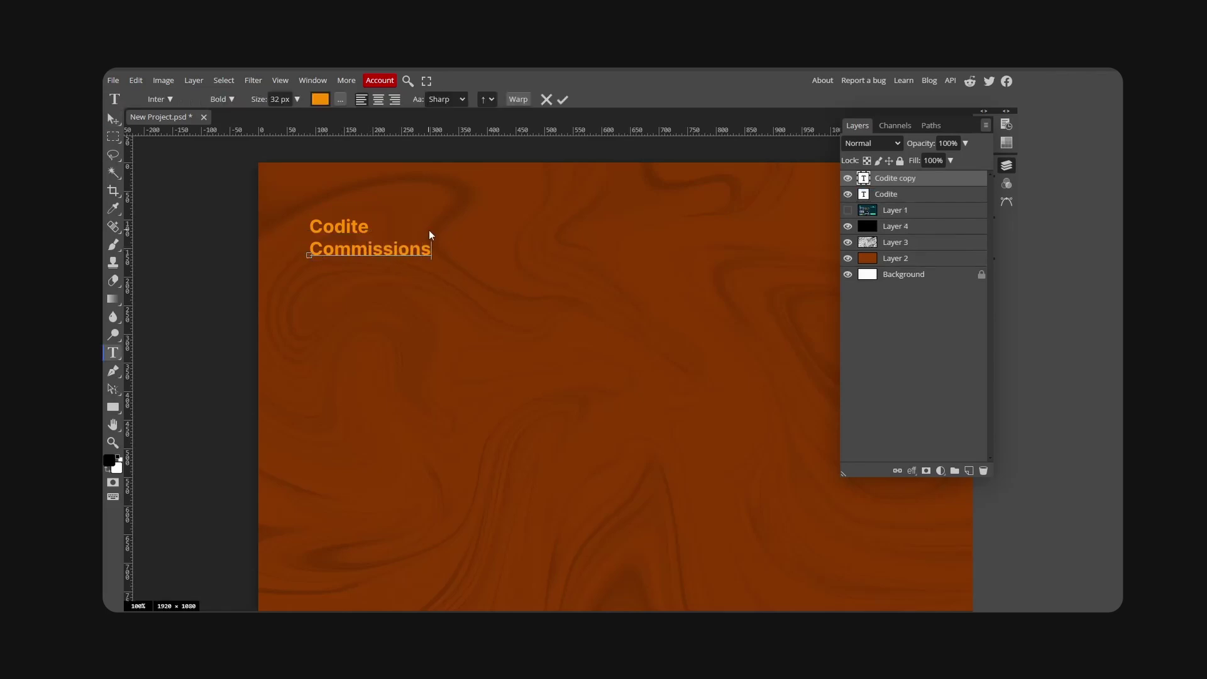
- Colour the "Commissions" text white (ffffff) and set its size to 46 px
key(ctrl+a)
click(320, 99)
click(563, 251)
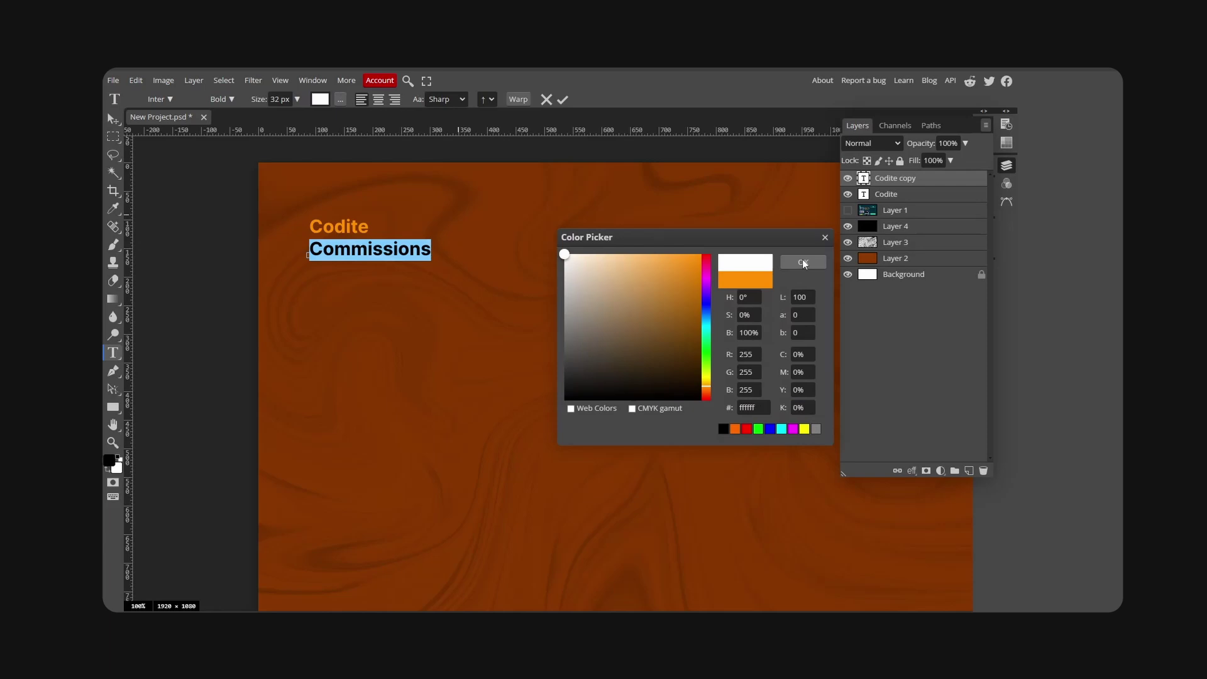
key(Return)
click(297, 99)
click(281, 118)
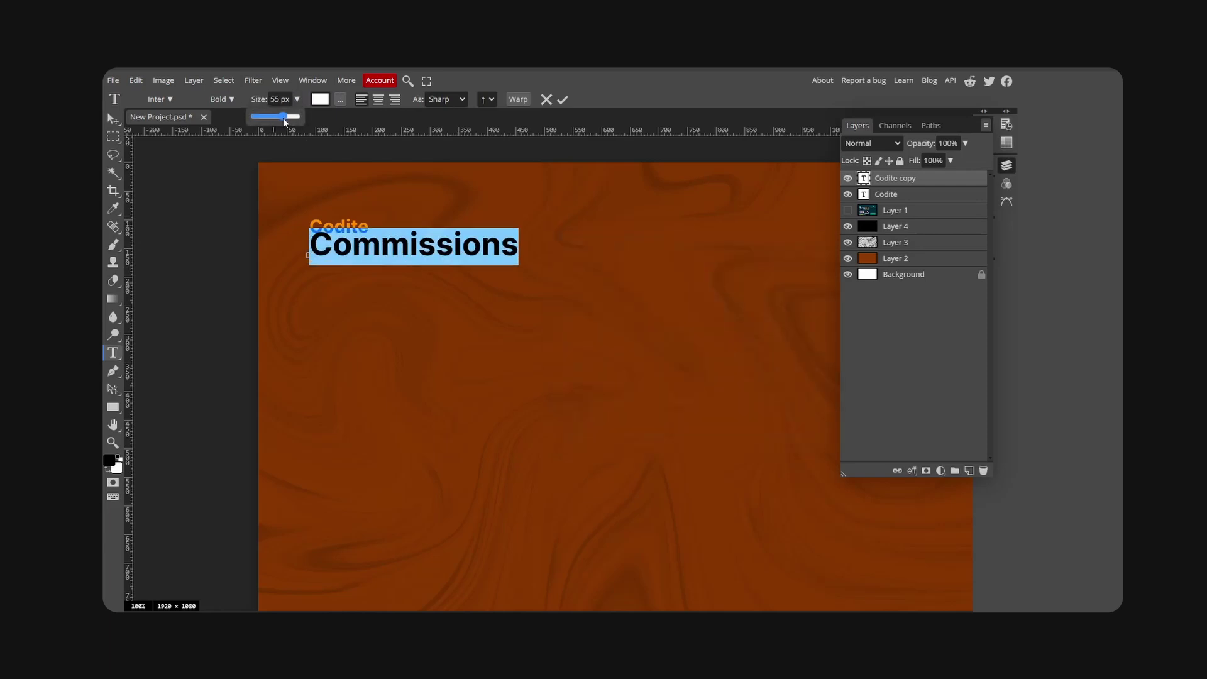
click(113, 118)
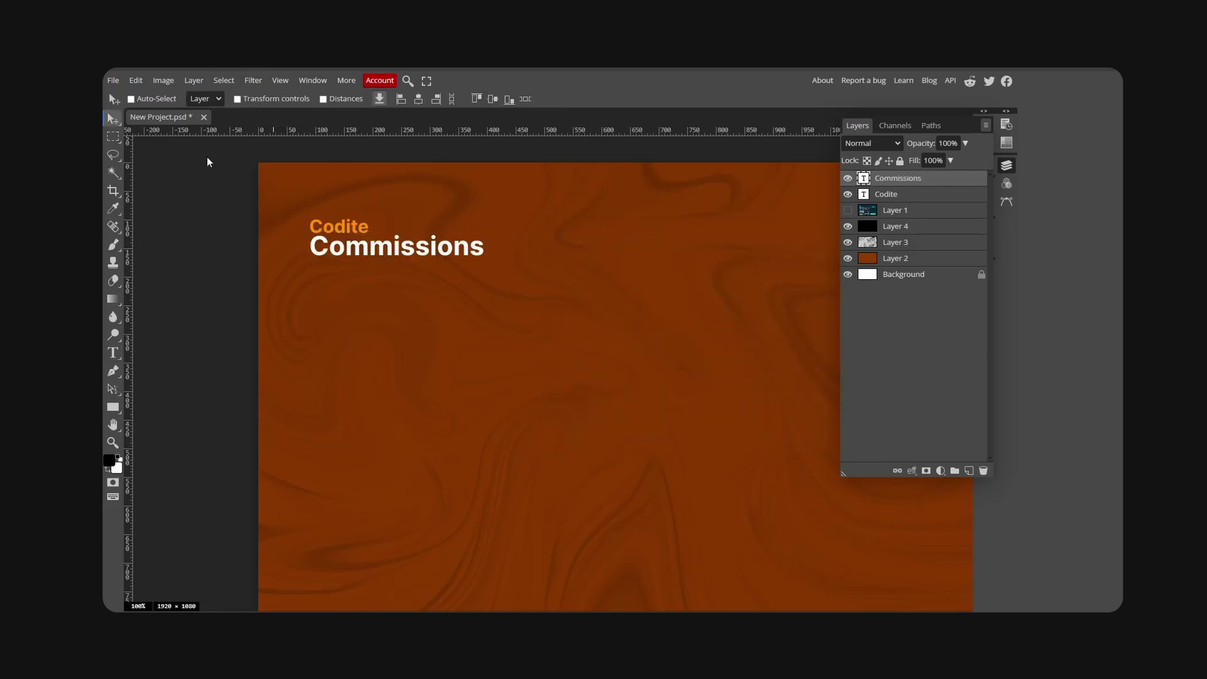
- Show the reference image again, then shrink the "Commissions" text to the reference heading's width and align it over that heading
click(847, 210)
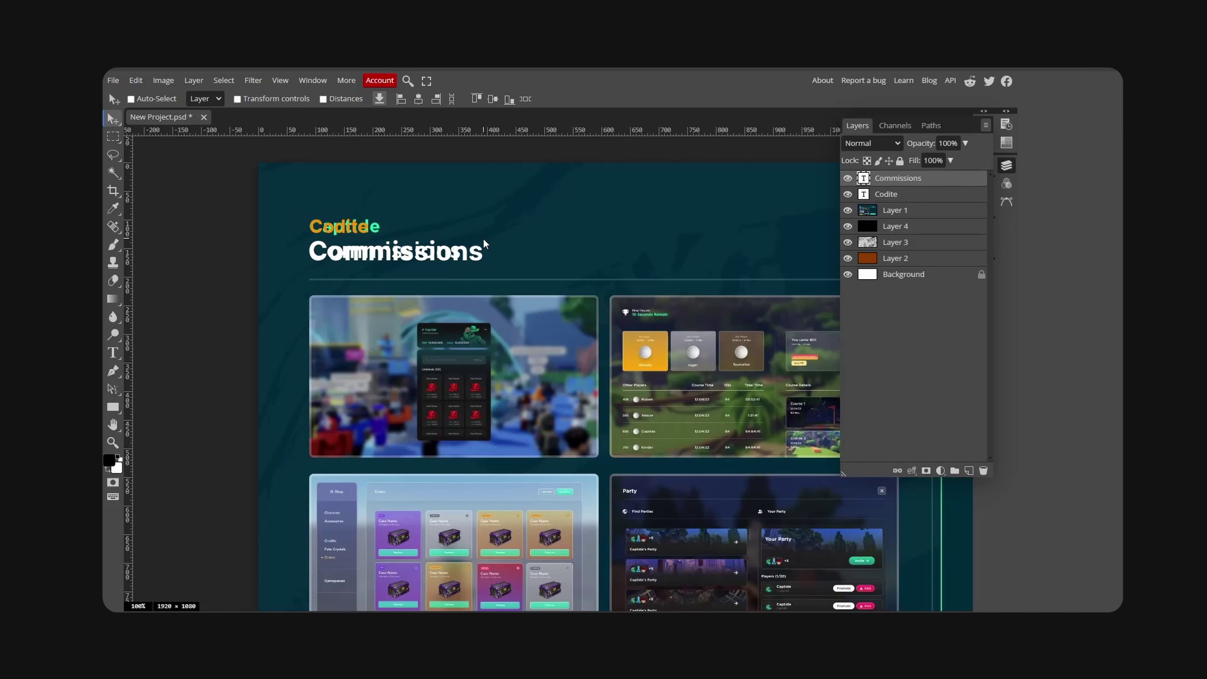
key(t)
double_click(377, 251)
click(296, 99)
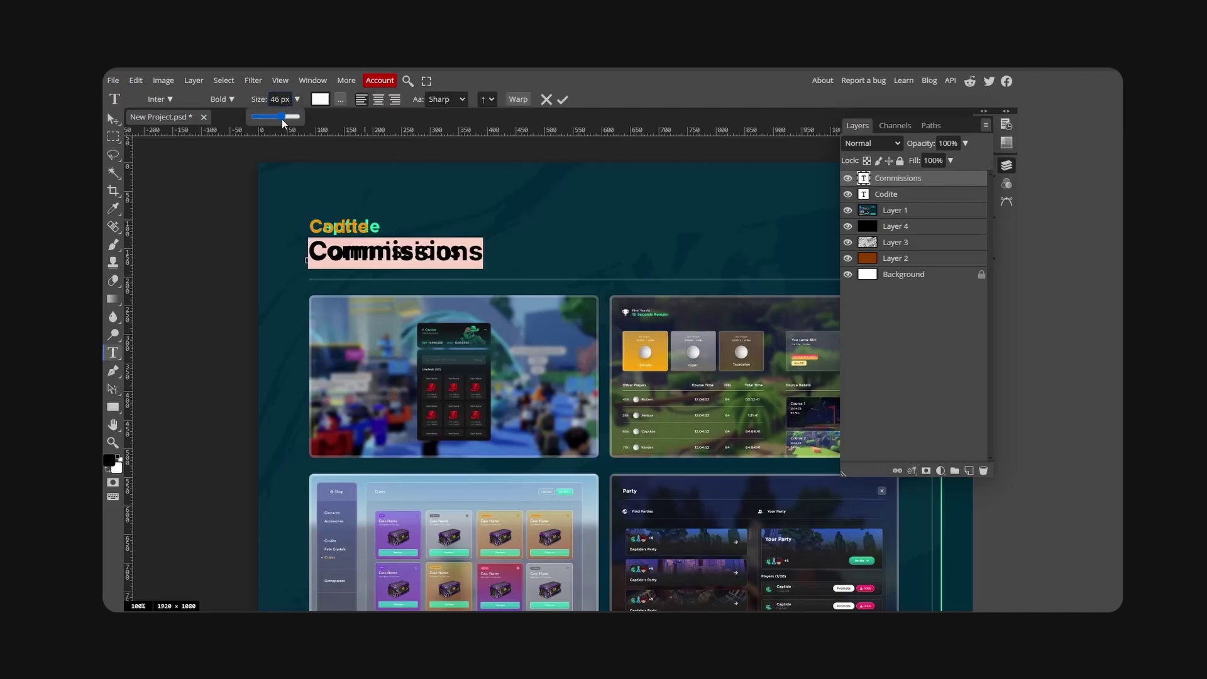
drag(282, 117, 281, 118)
click(111, 116)
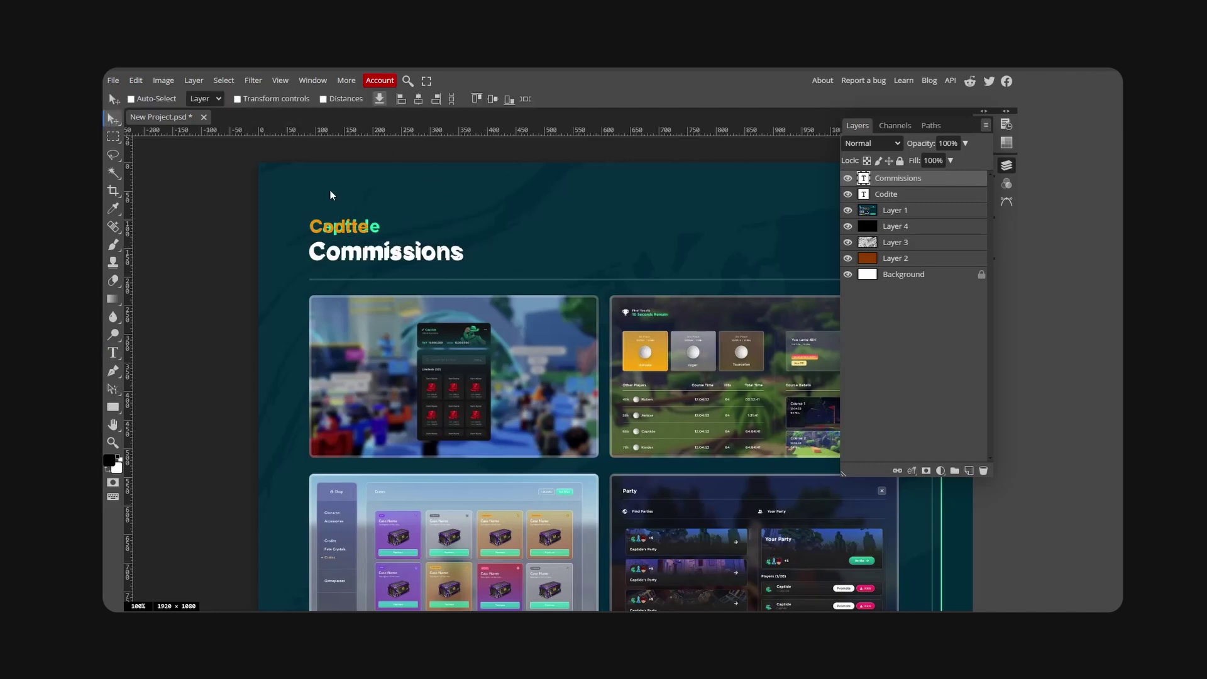
drag(416, 250, 415, 247)
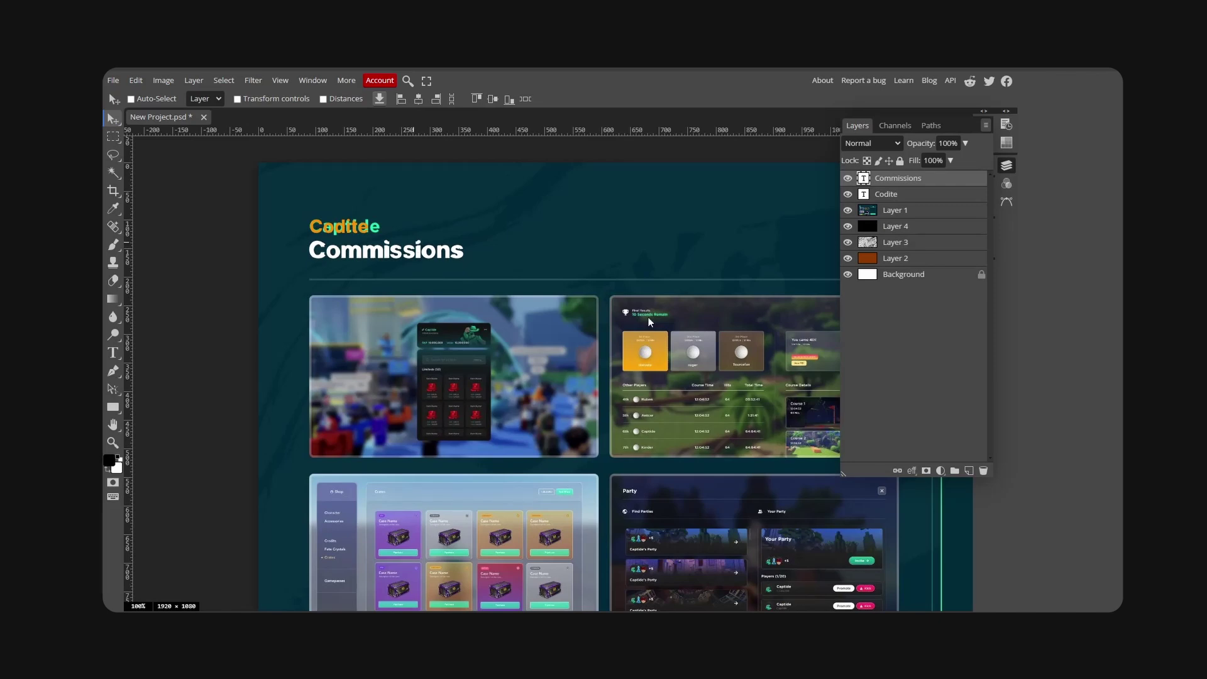
- Add a new layer and draw a thin white-filled rectangle over the reference's divider line below the headings
key(space)
drag(686, 323, 590, 300)
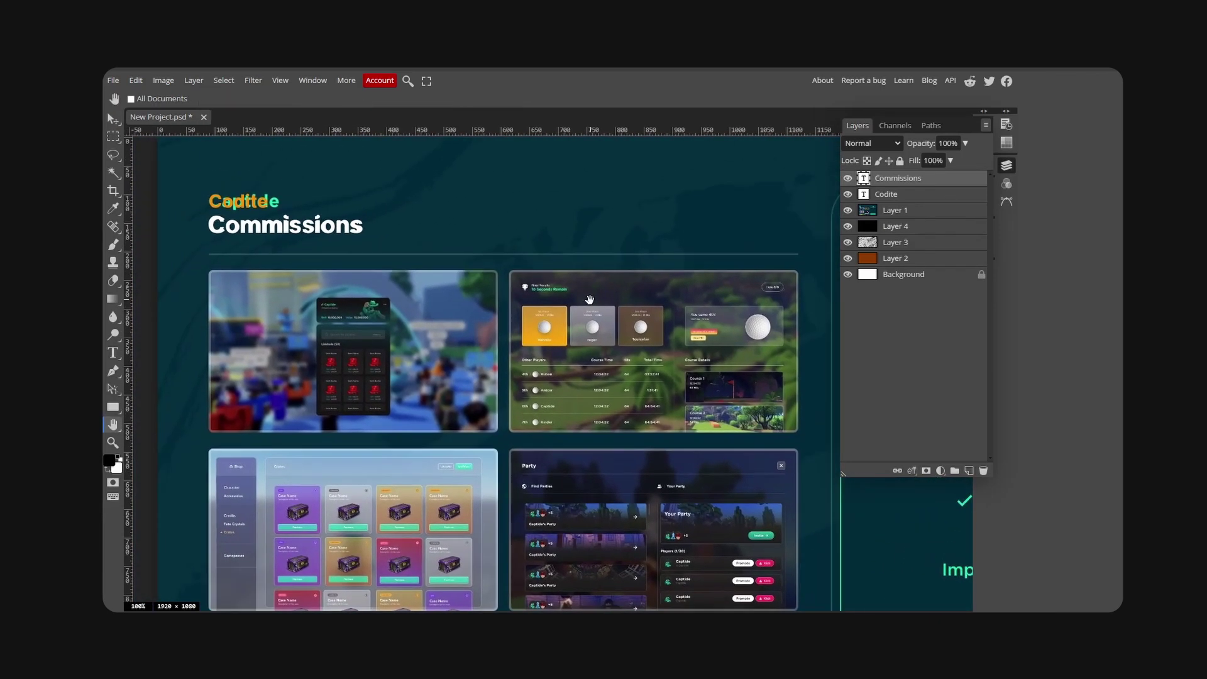
click(968, 470)
click(113, 407)
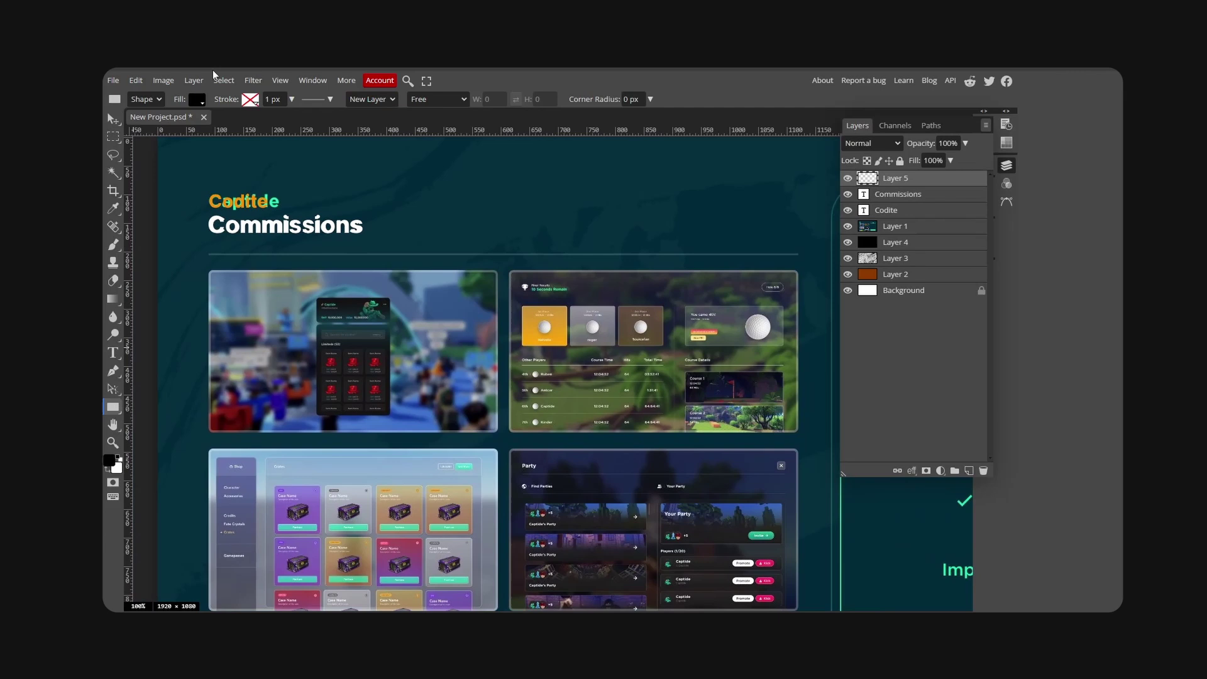
click(196, 100)
click(201, 163)
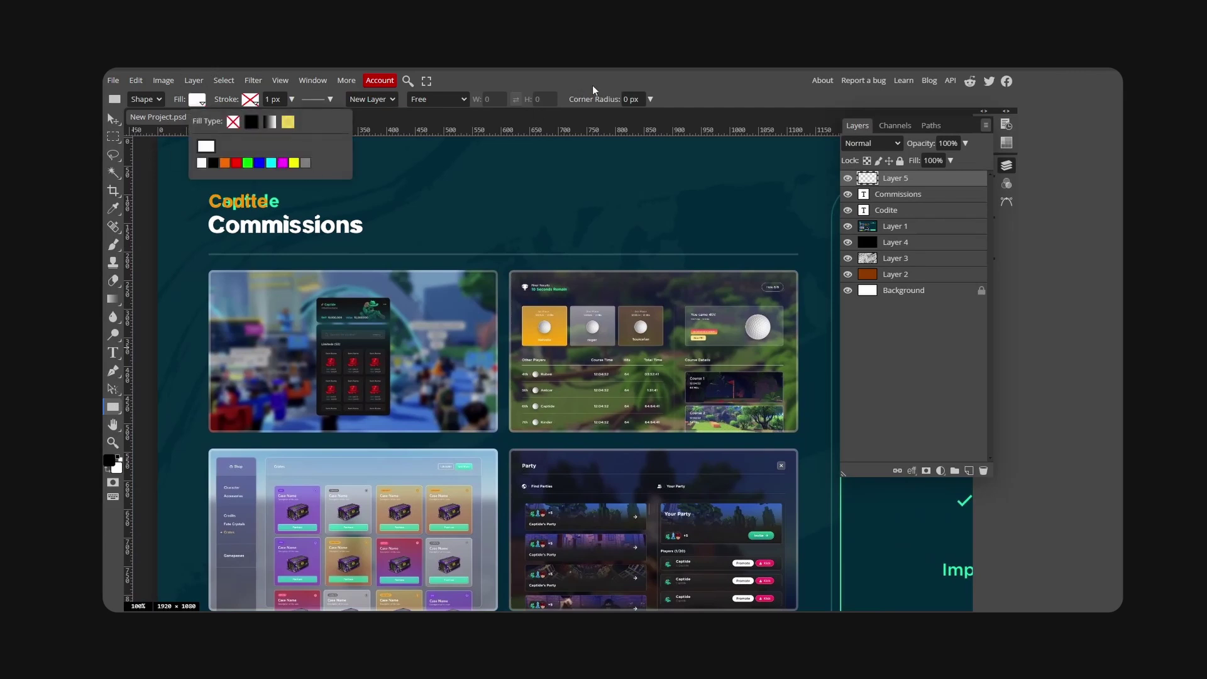
drag(209, 254, 798, 255)
key(v)
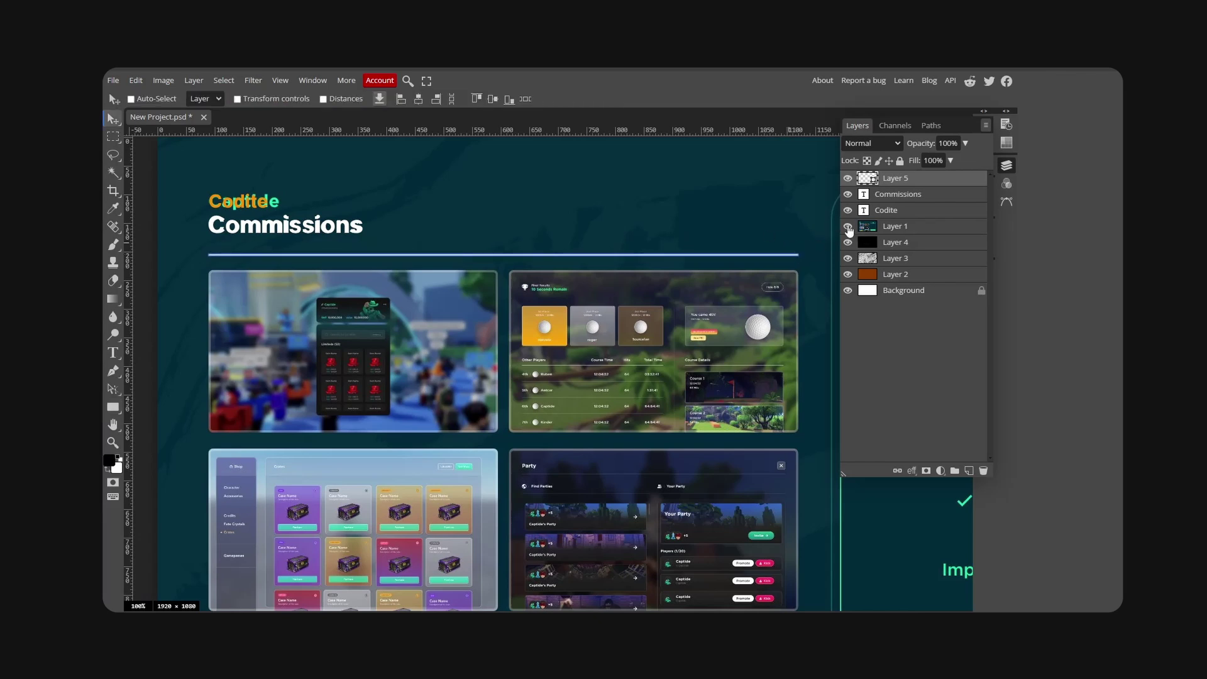
- Hide the reference image and lower the divider line's layer opacity to 15%
click(848, 227)
click(947, 143)
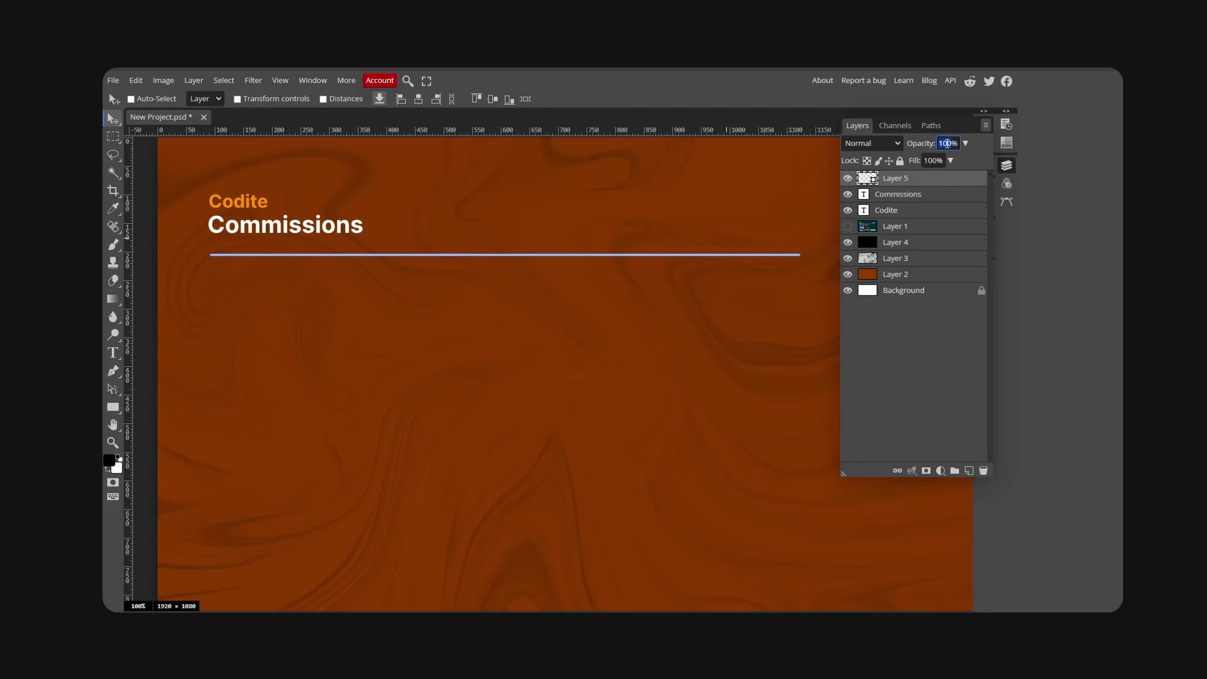
text(15)
key(Return)
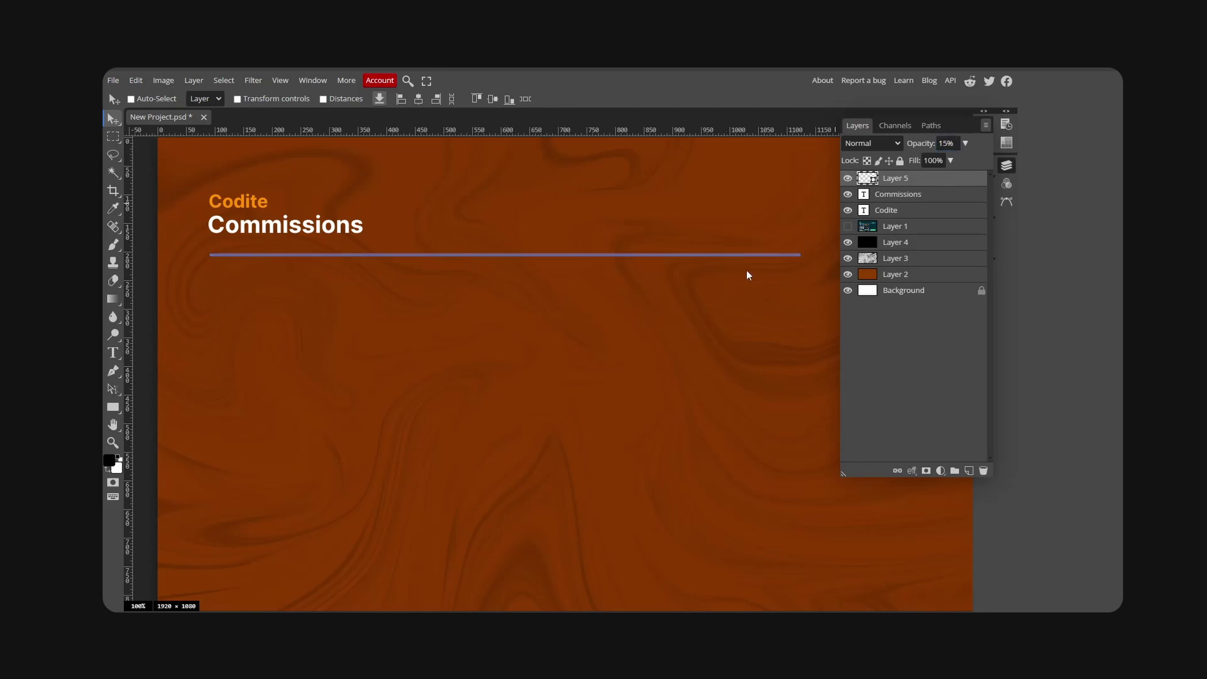
- Add a new layer above the divider and set up the Rectangle tool with a 5 px corner radius
scroll(737, 274, up, 3)
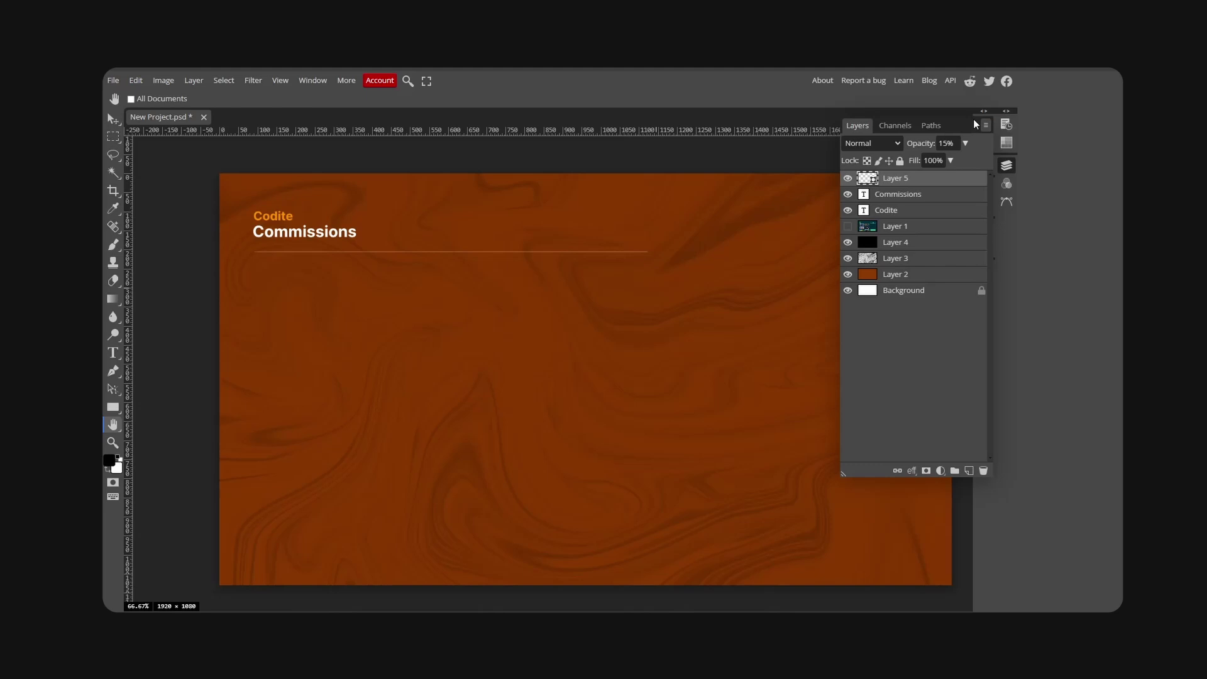
click(970, 472)
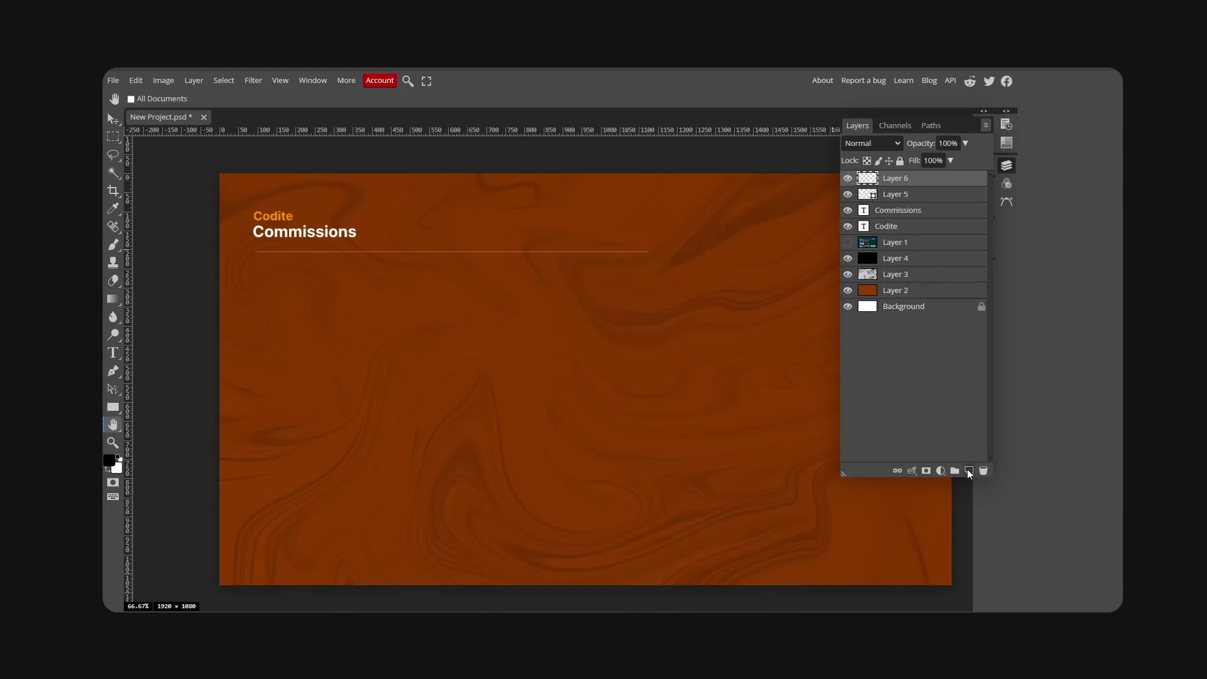
click(114, 408)
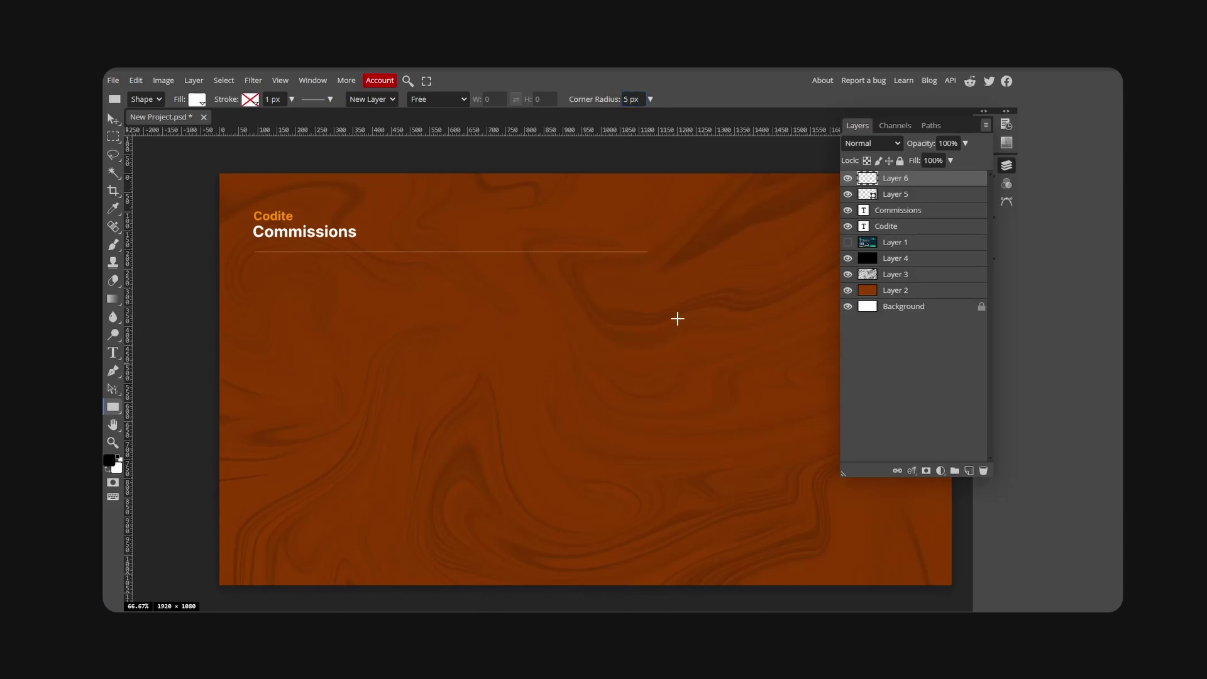
- Place vertical guides at both ends of the divider and draw a white rounded rectangle below it, starting at the left guide
drag(129, 296, 254, 295)
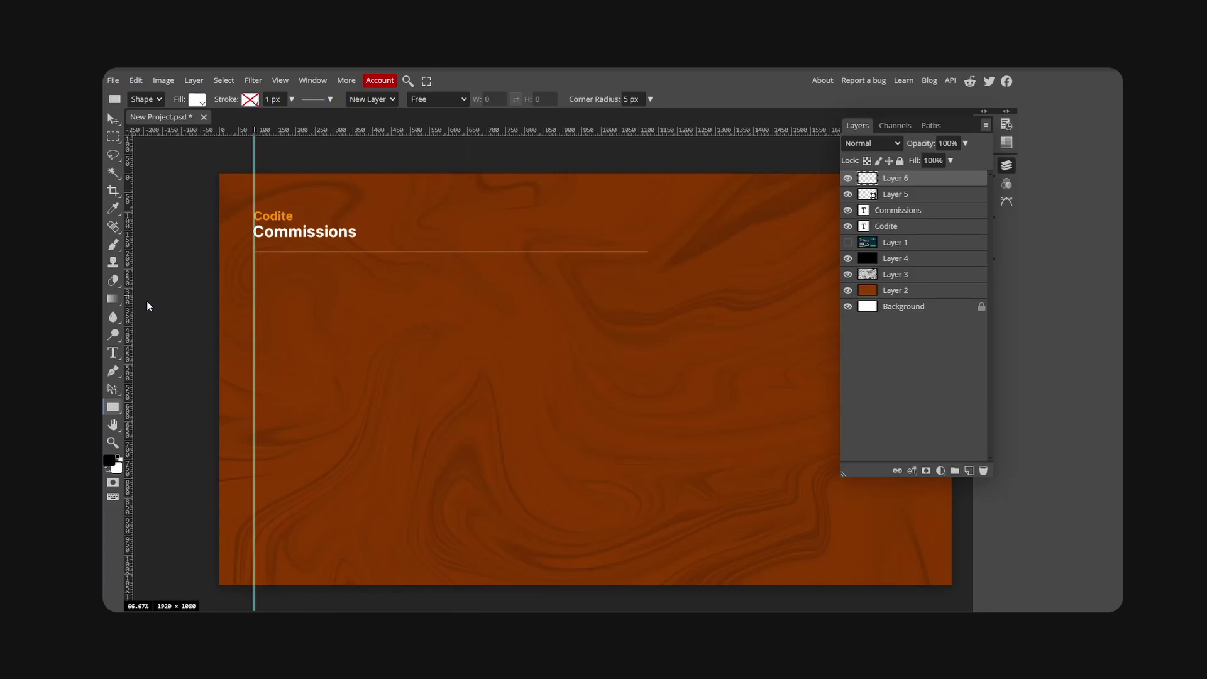
drag(127, 312, 648, 293)
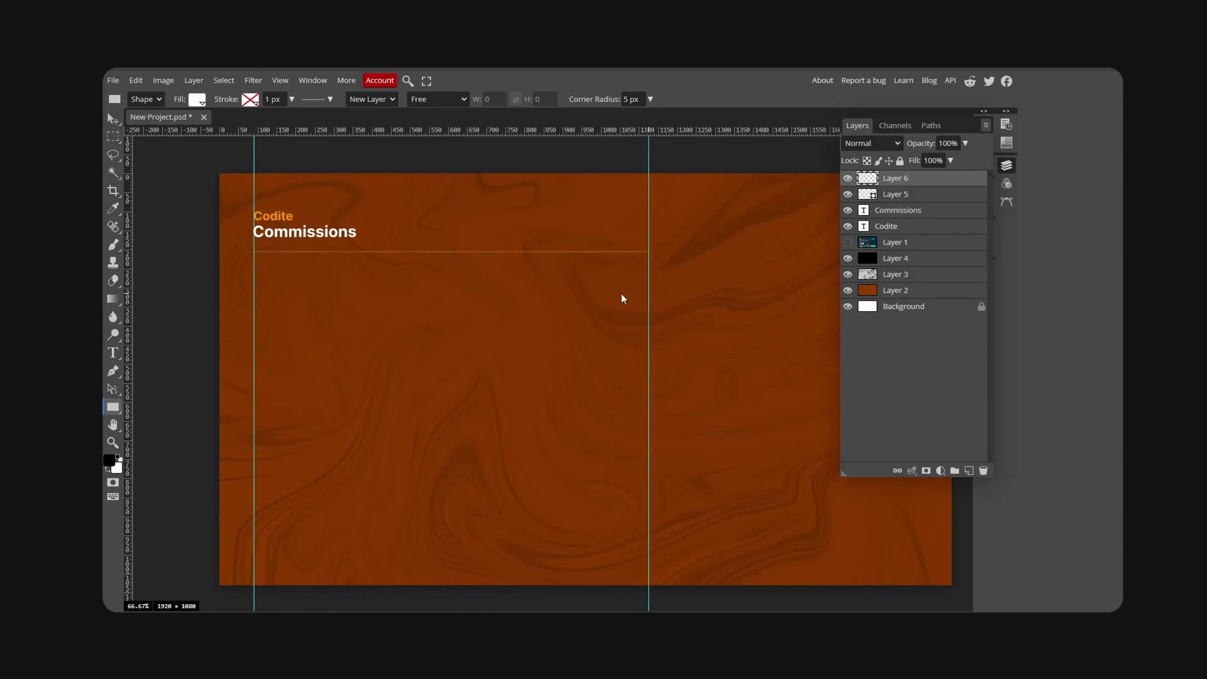
click(255, 260)
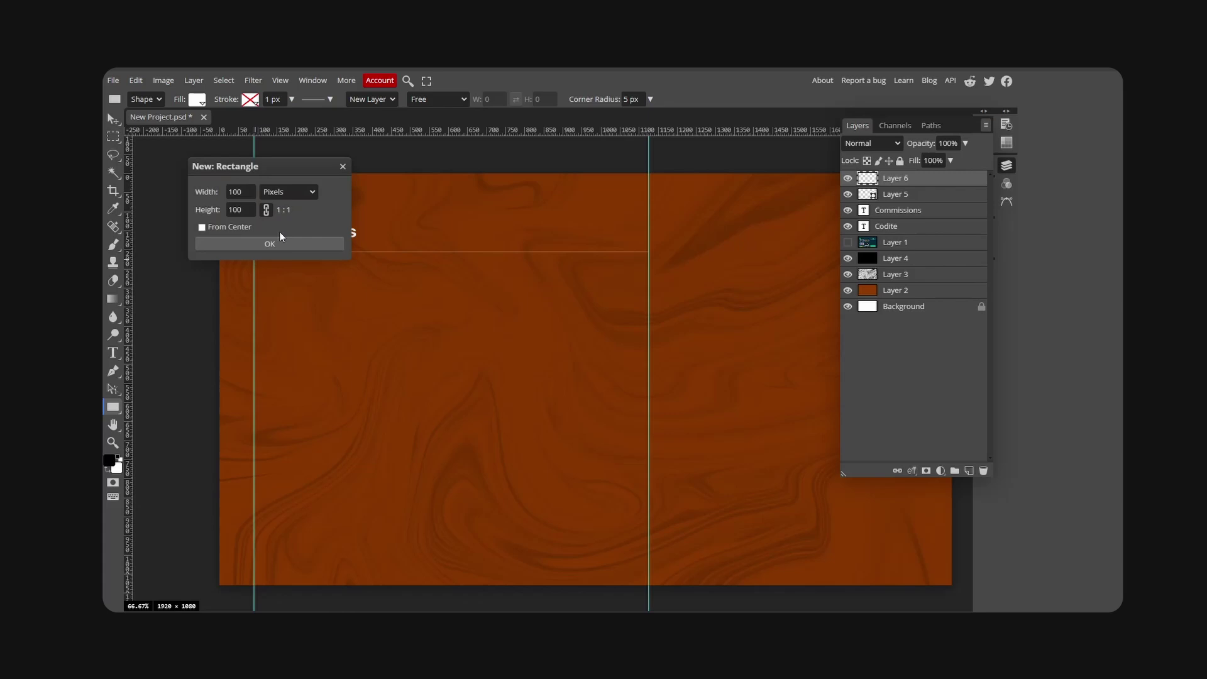
click(343, 167)
drag(254, 262, 434, 354)
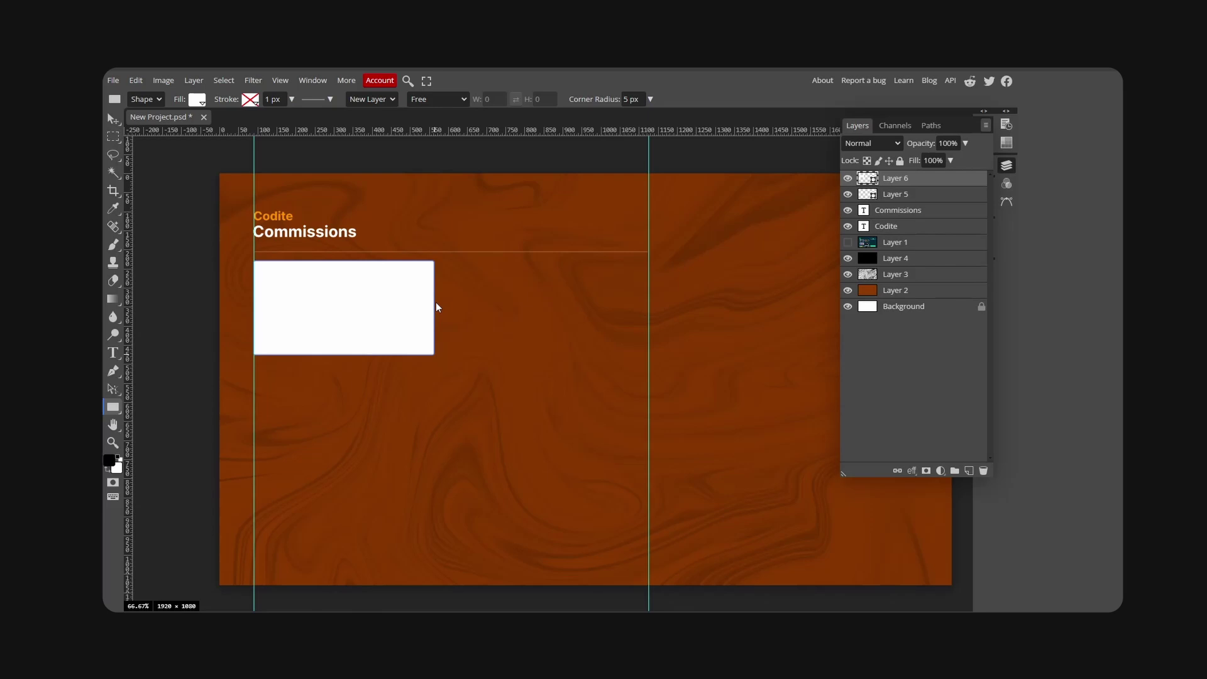
- Stretch the white rectangle's bottom edge downward with Free Transform to make it taller
key(v)
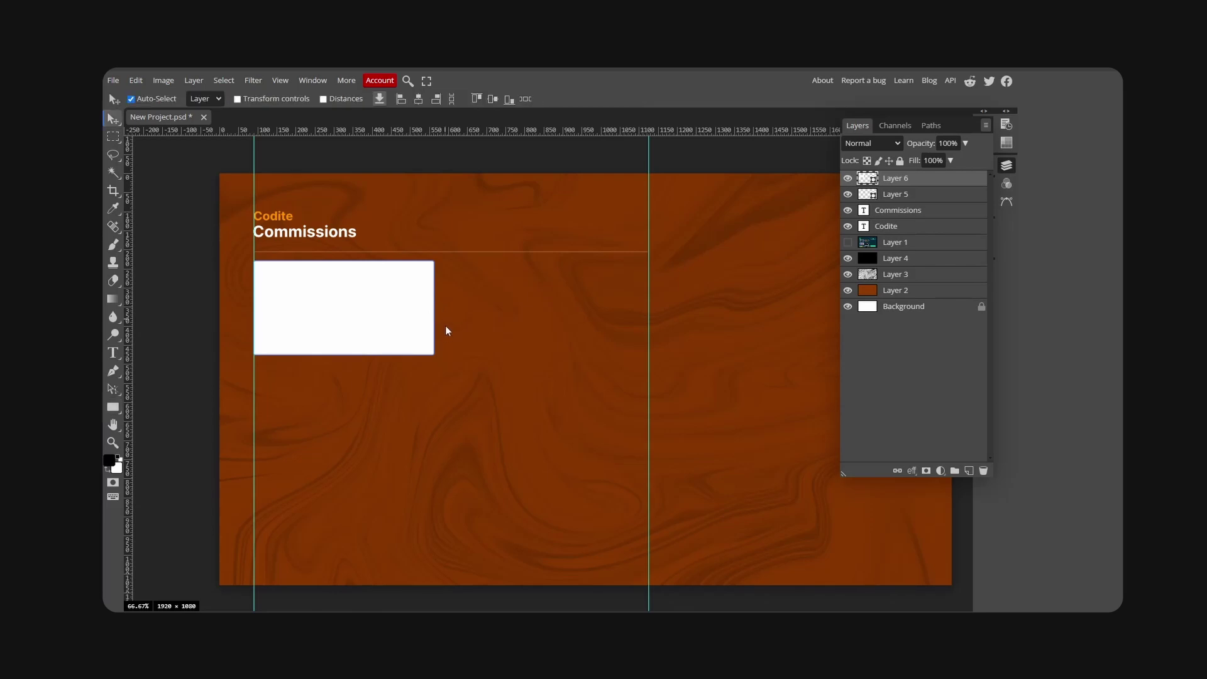
key(ctrl+alt+t)
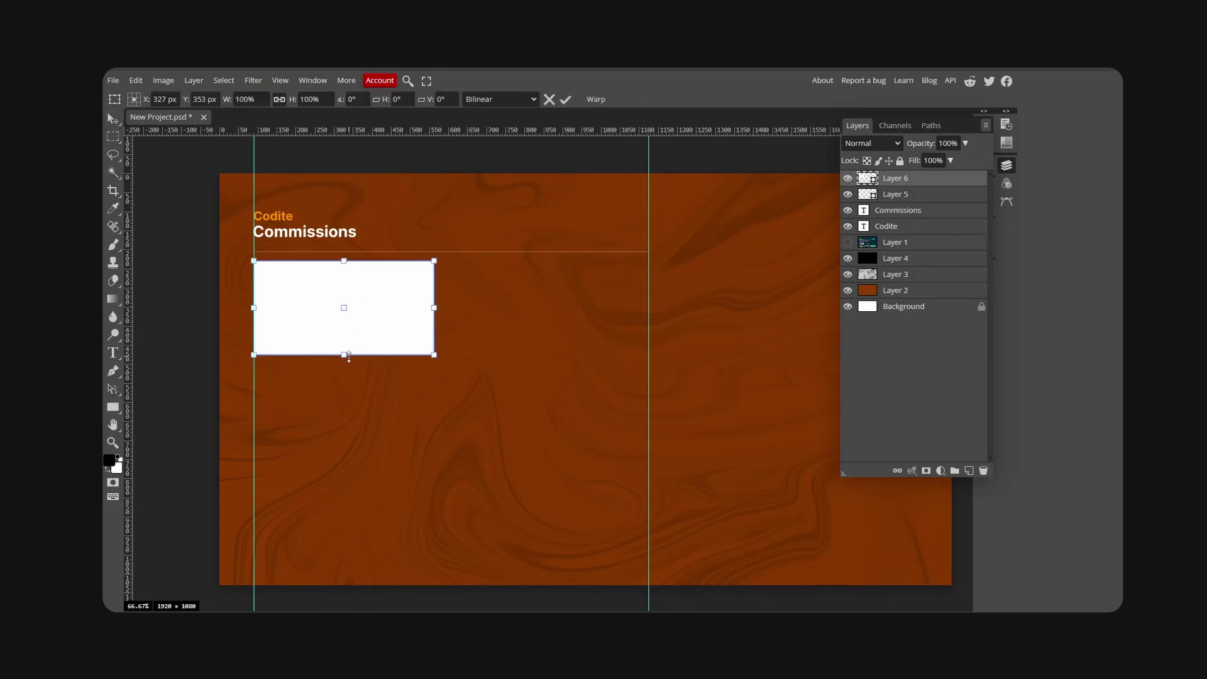
drag(343, 355, 344, 372)
key(Escape)
key(ctrl+t)
key(Return)
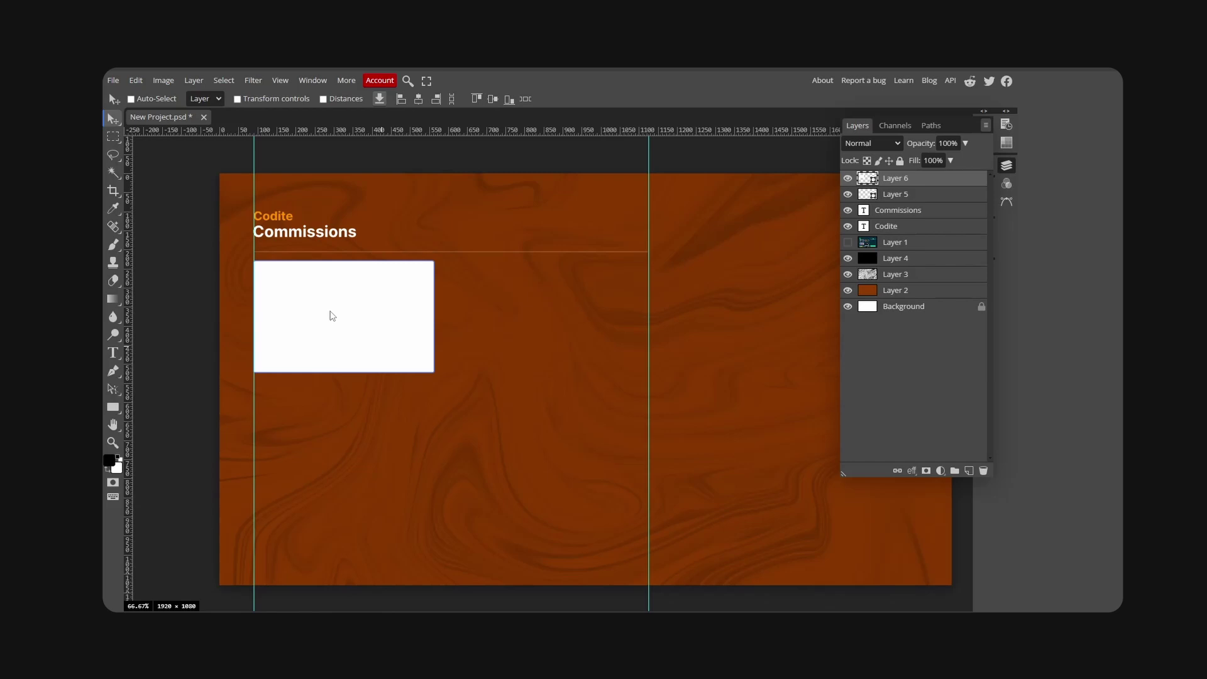
- Duplicate the white rectangle beside the original, scale both together until the pair spans the divider's width, and hide the guides
drag(332, 316, 525, 317)
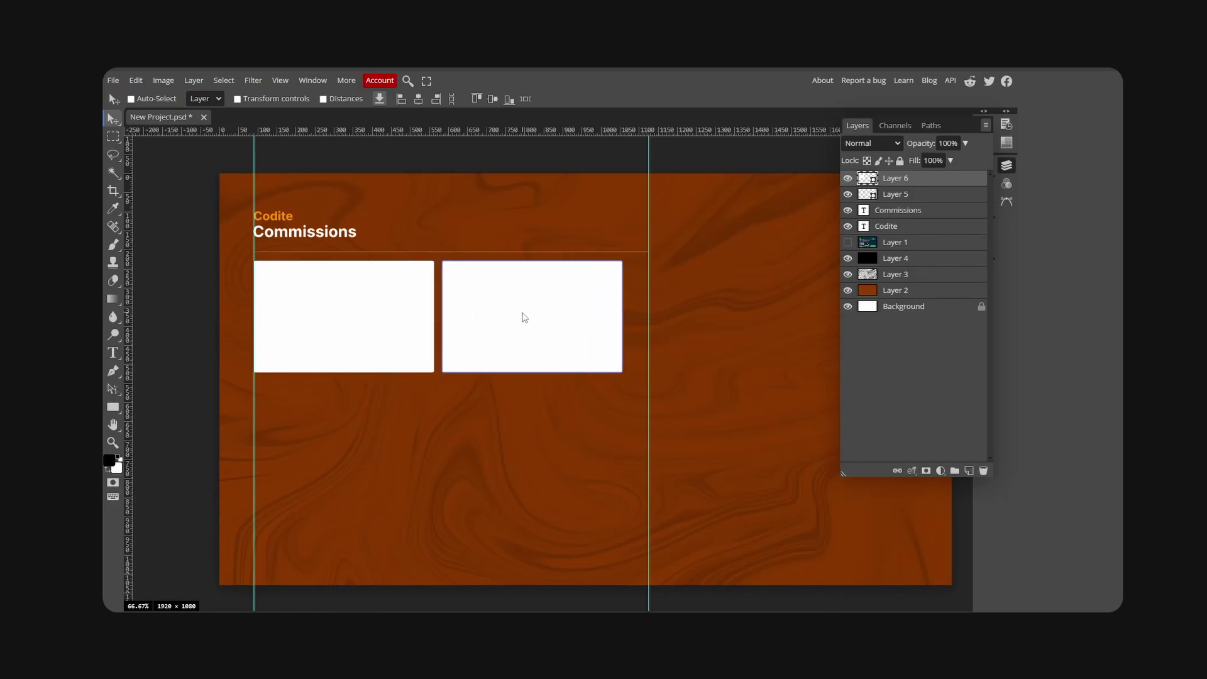
ctrl+click(915, 199)
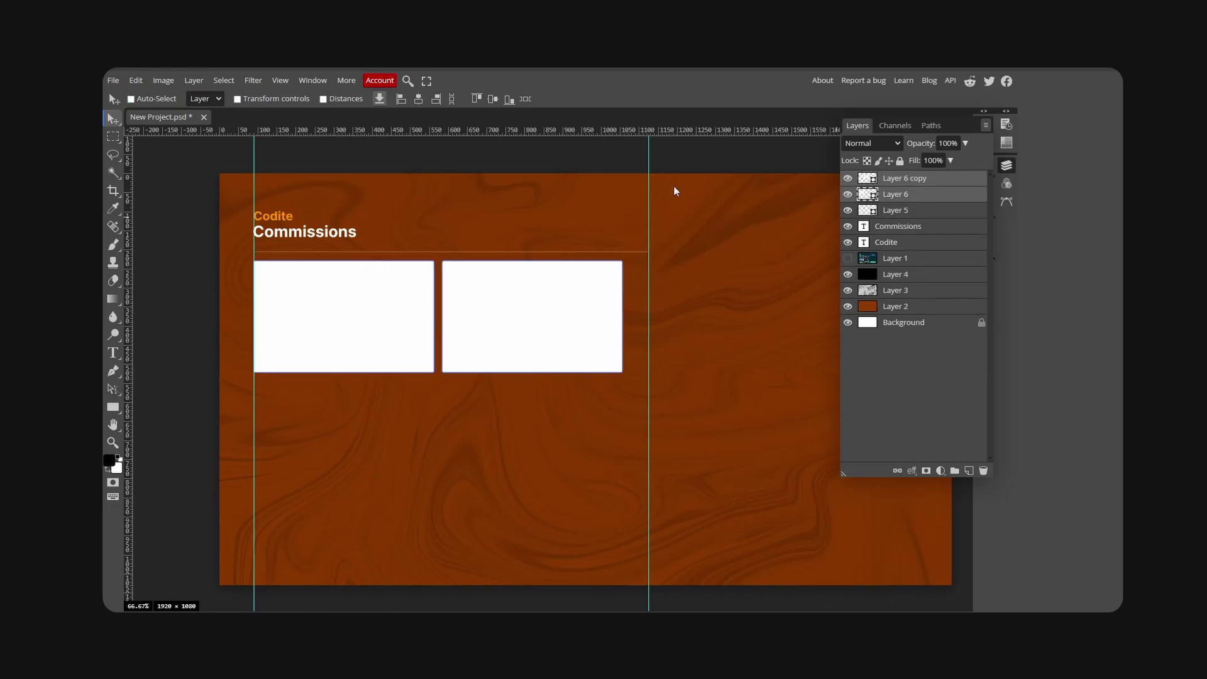
key(ctrl+t)
drag(622, 372, 648, 379)
key(Return)
key(ctrl+semicolon)
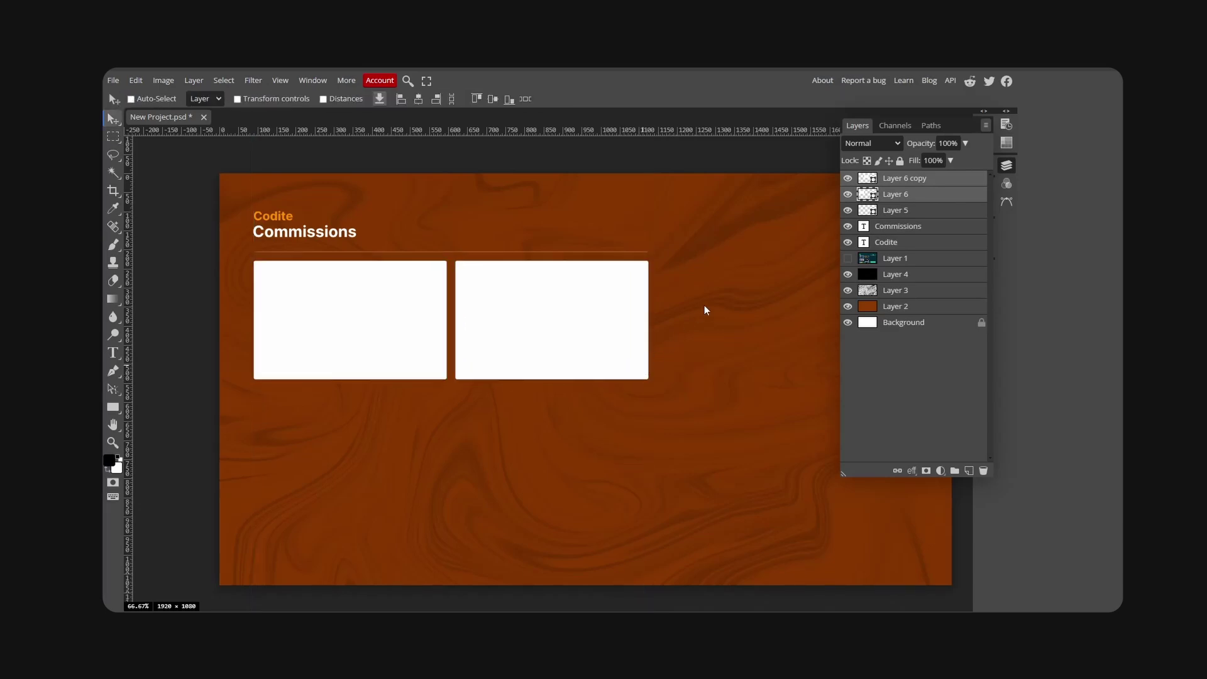
- Move the TradeView and Saber-Fighting-Simulator image layers to the top of the layer stack and hide TradeView
key(Down)
key(Down)
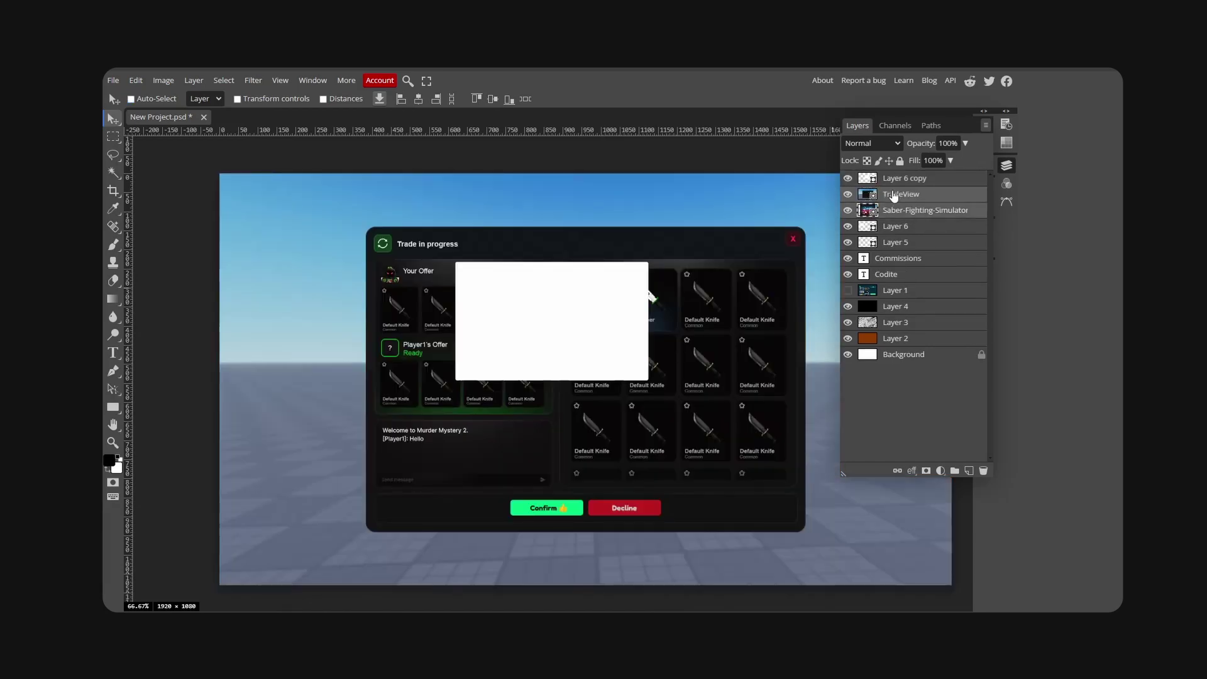
drag(893, 196, 895, 177)
click(905, 183)
click(848, 178)
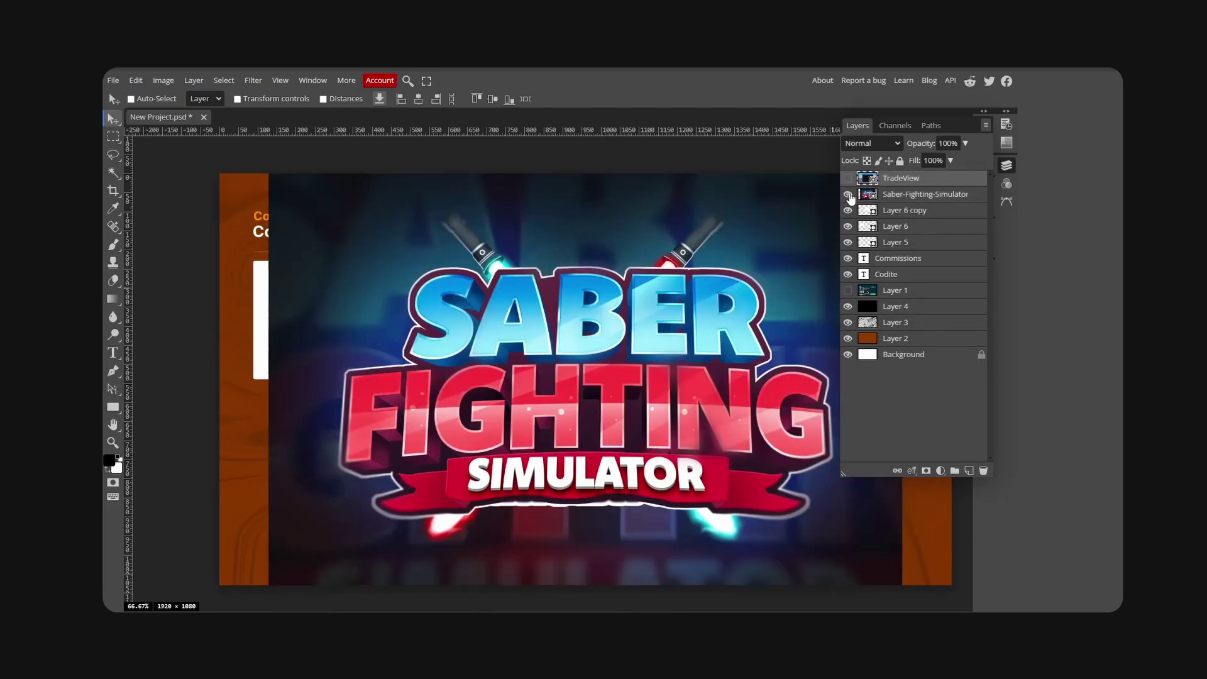
- Scale the Saber-Fighting-Simulator image to about 22% and position it over the left white rectangle
click(925, 195)
drag(553, 339, 378, 317)
key(ctrl+alt+t)
drag(726, 563, 439, 362)
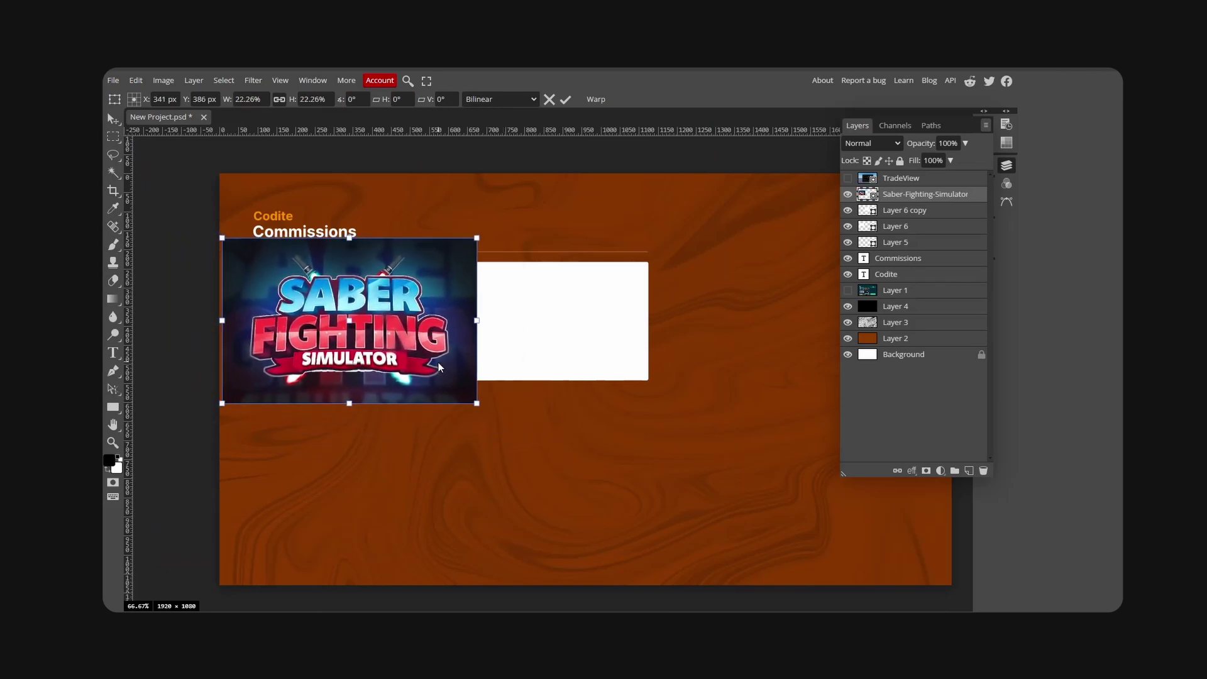
key(Return)
- Place the Saber-Fighting-Simulator layer directly above Layer 6 and clip it to that rectangle
click(848, 210)
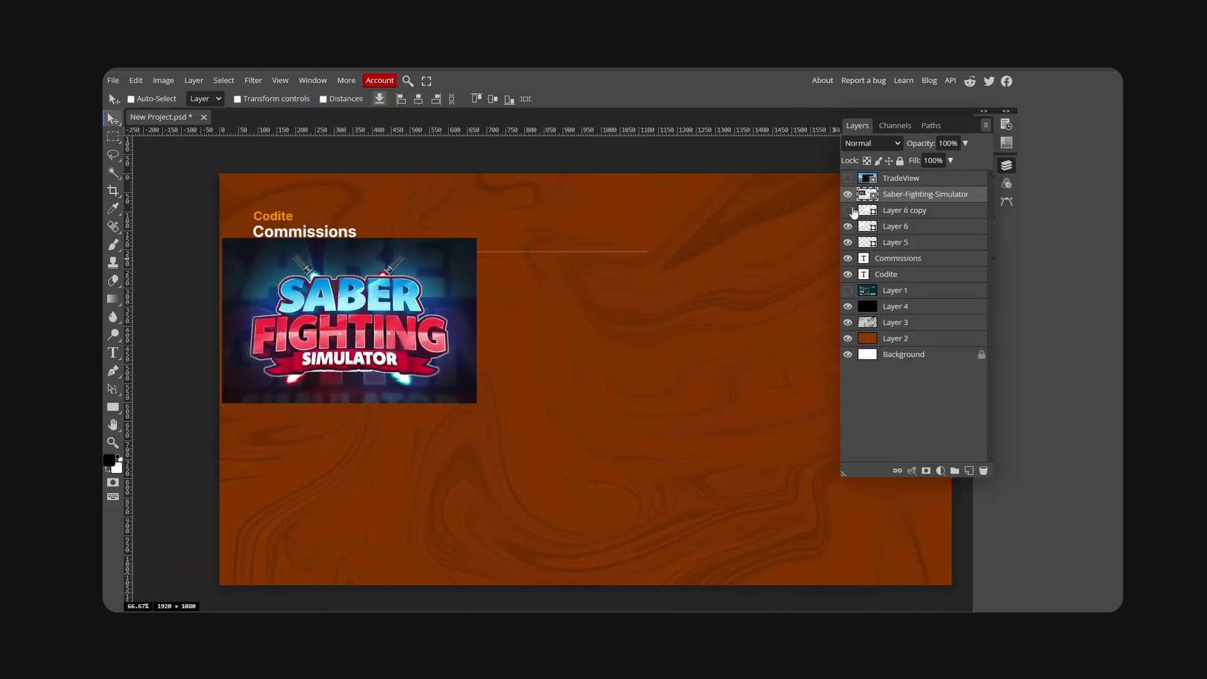
click(848, 210)
drag(909, 200, 853, 230)
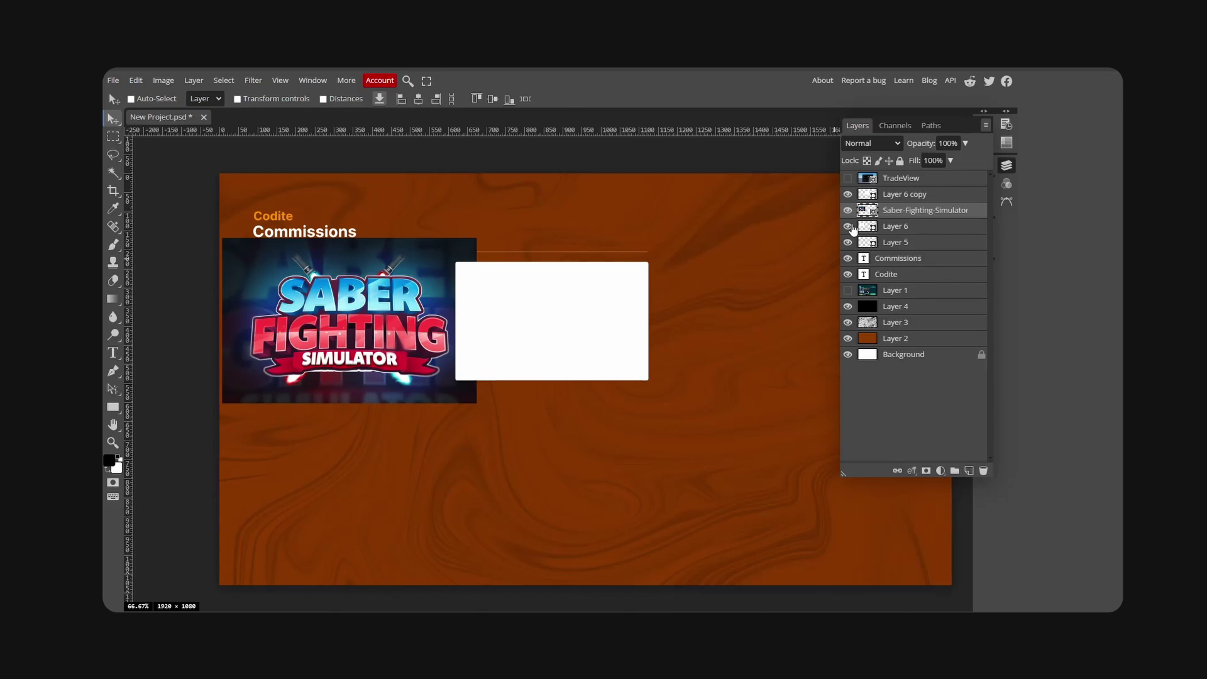
right_click(905, 214)
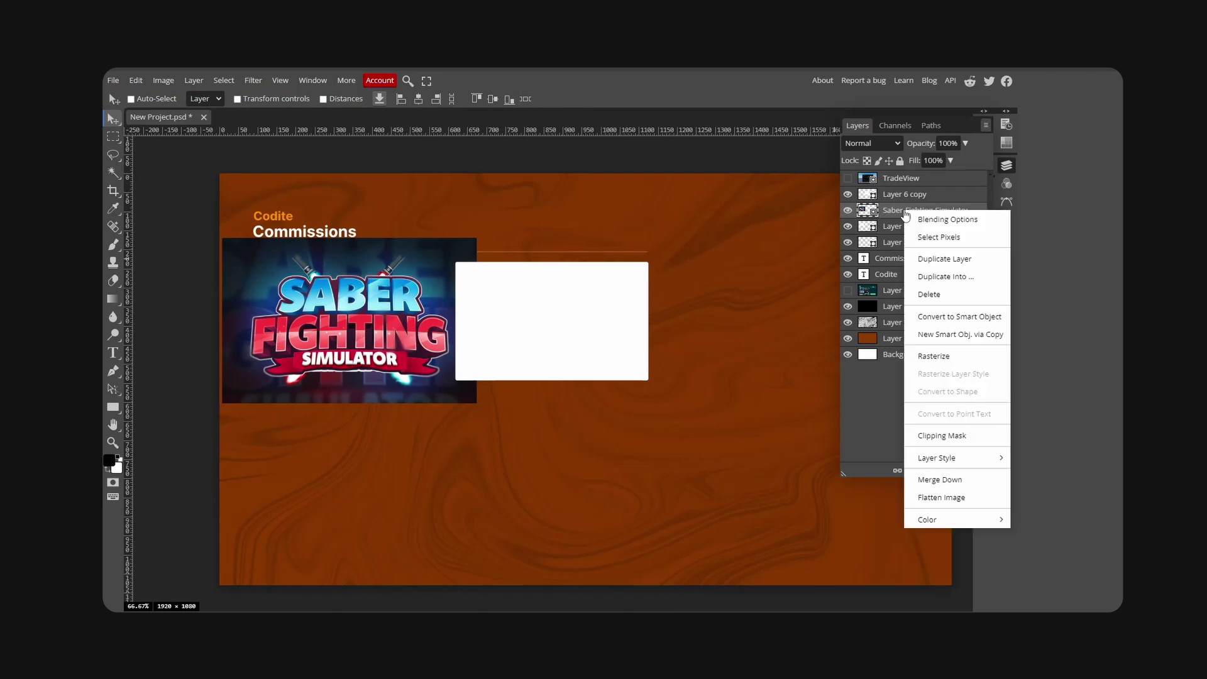
click(958, 435)
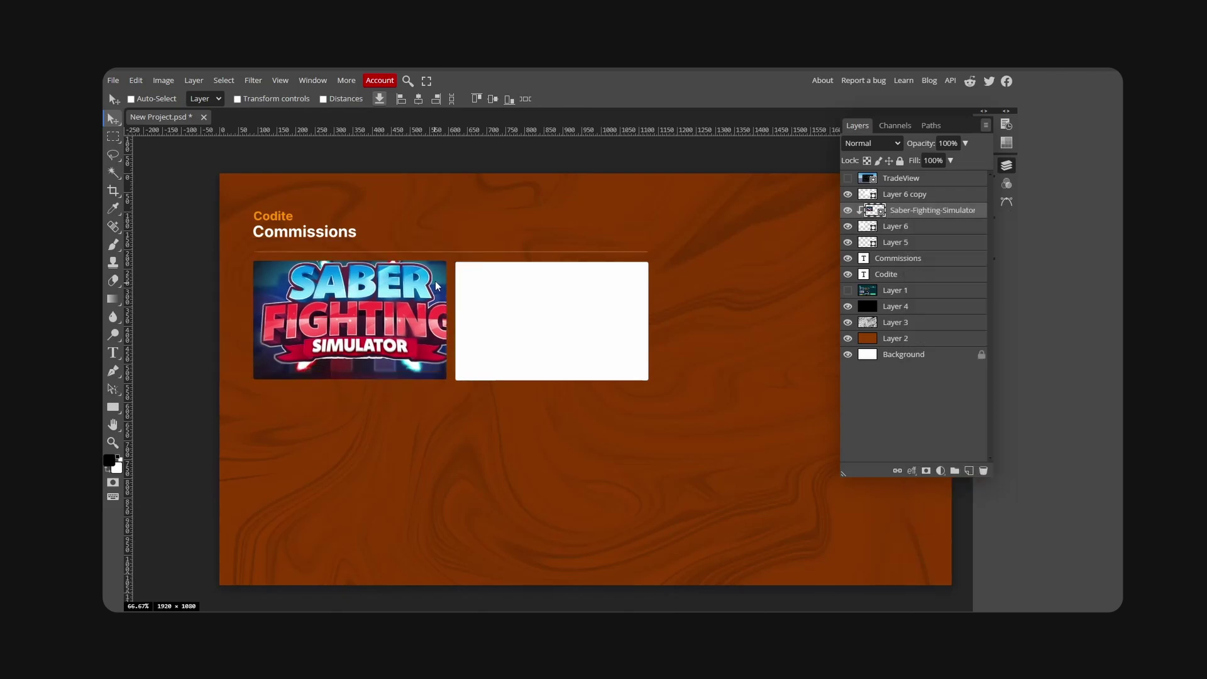
- Shrink the clipped Saber-Fighting-Simulator image so the whole logo fits inside the left rectangle
key(ctrl+alt+t)
drag(471, 231, 443, 274)
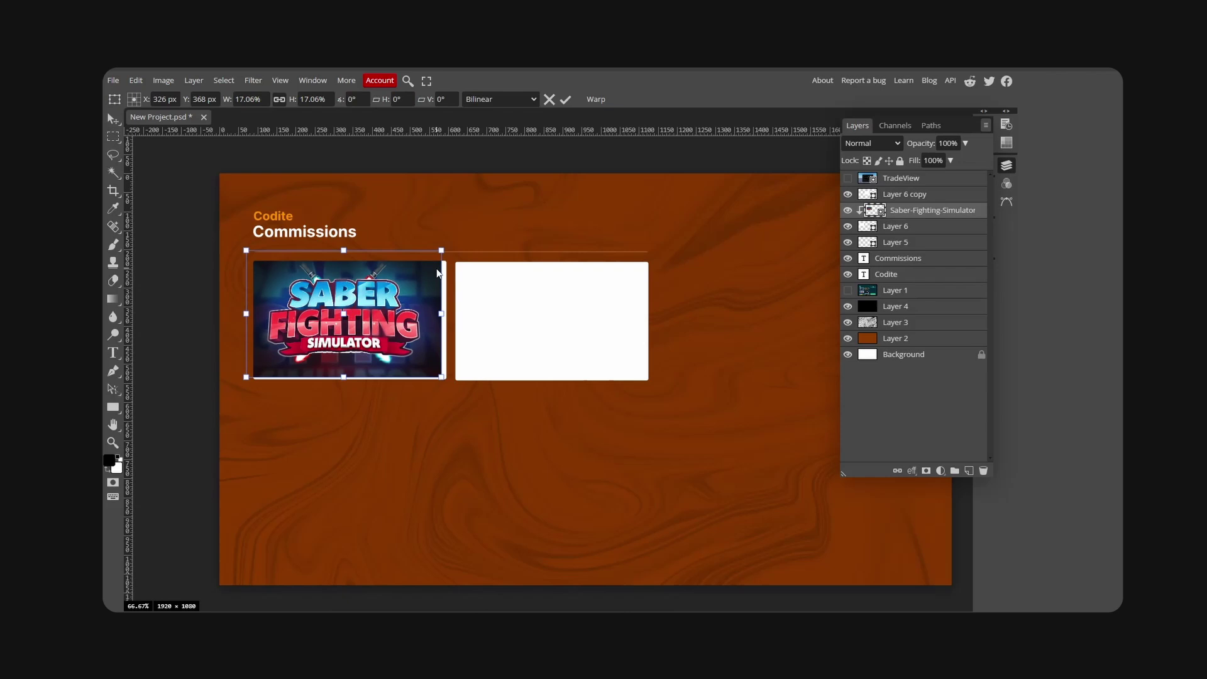
key(Return)
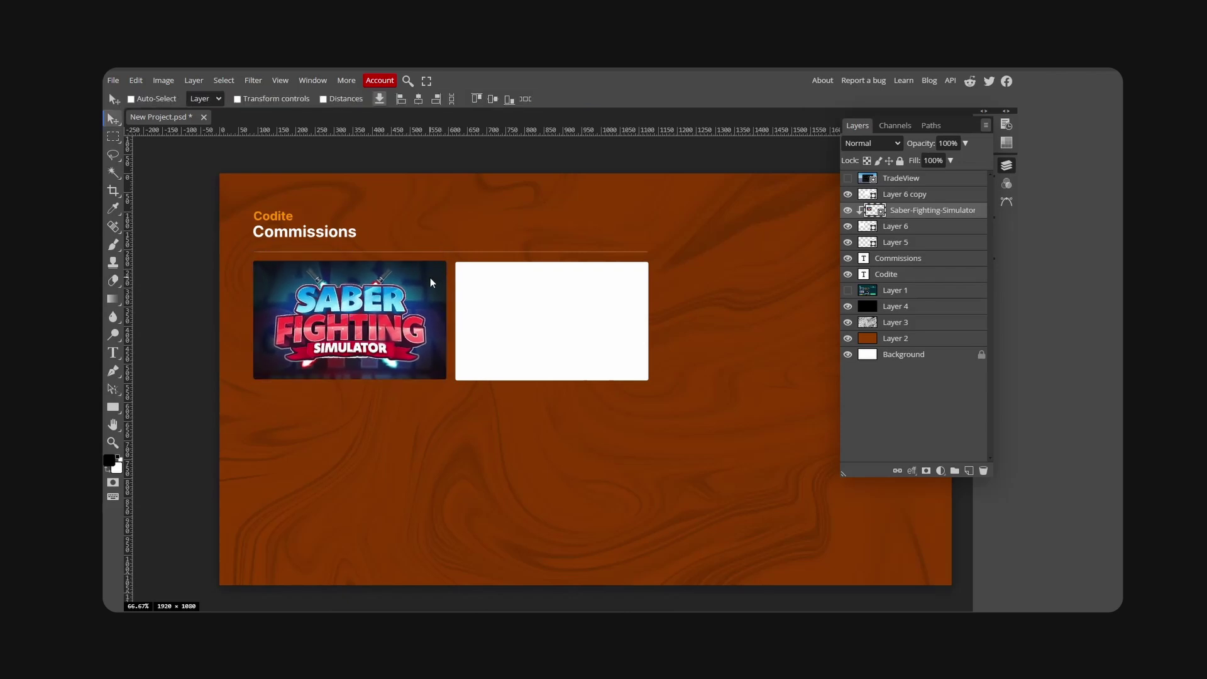
- Give Layer 6 a white 3 px outside stroke at 27% opacity
right_click(911, 227)
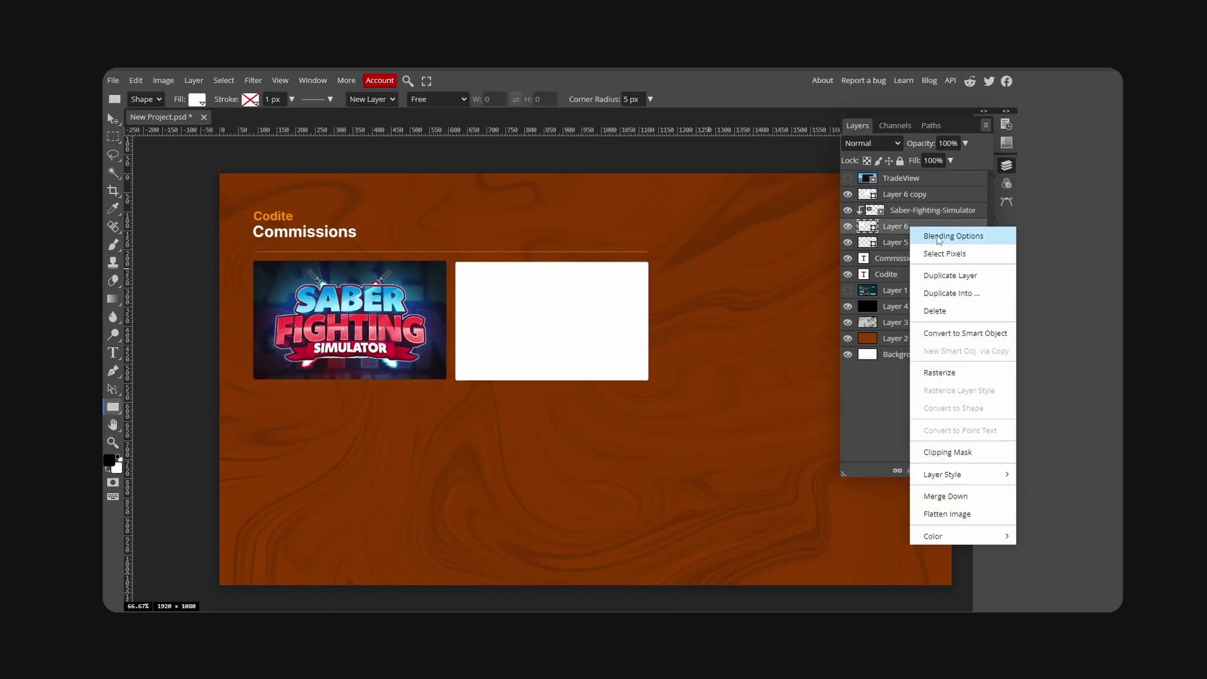
click(938, 237)
drag(447, 176, 875, 195)
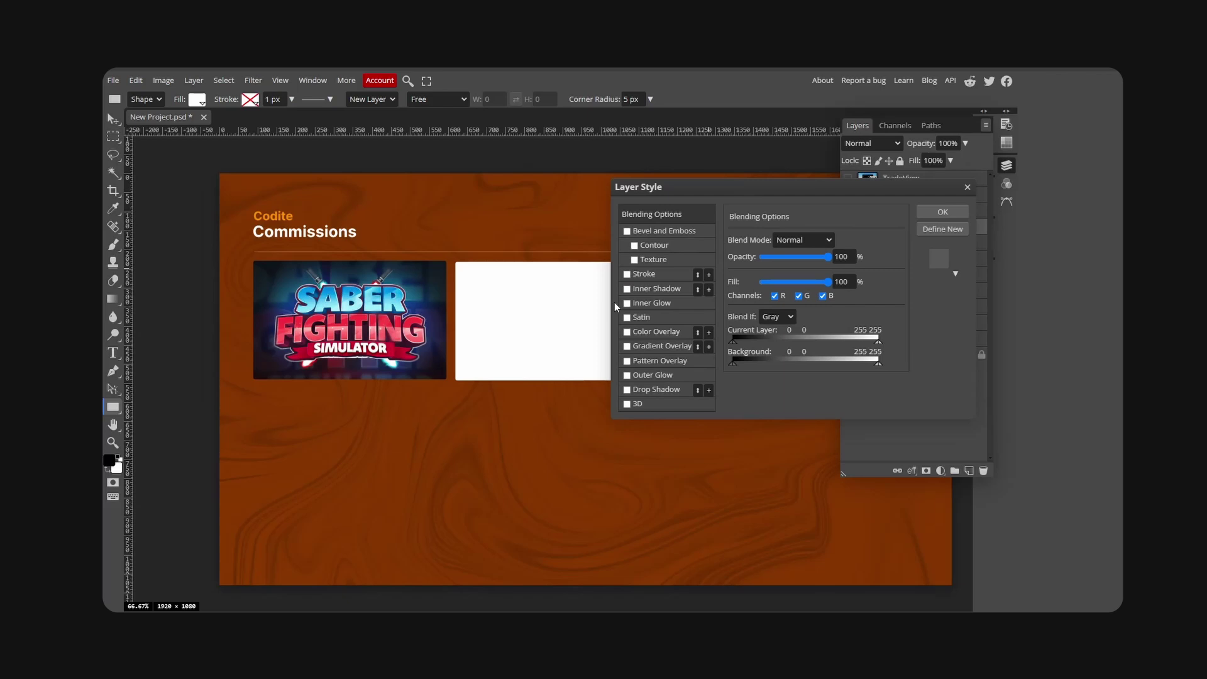
click(644, 274)
click(734, 329)
drag(569, 261, 507, 246)
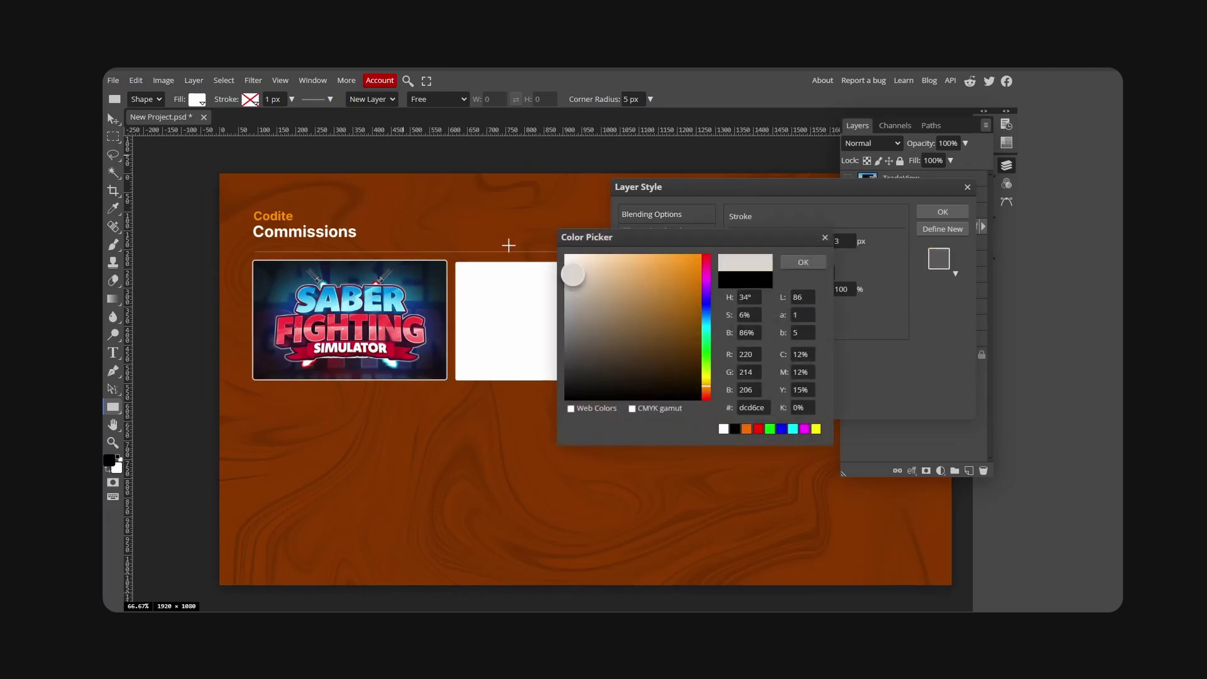
click(798, 262)
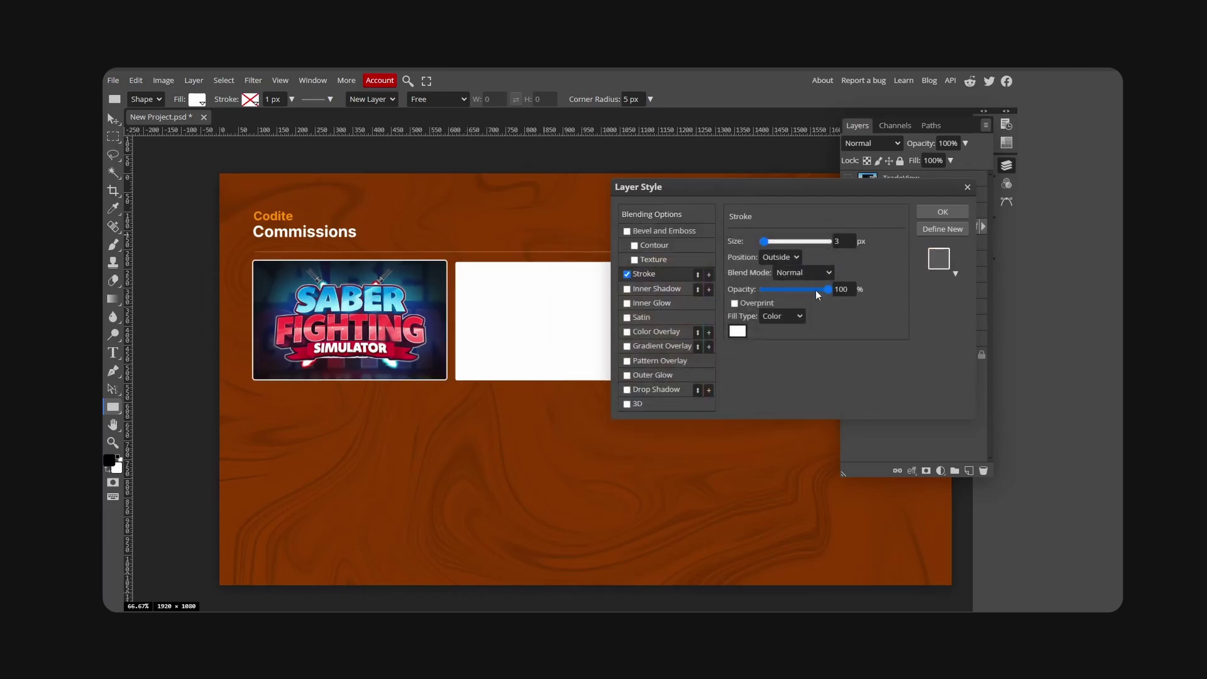
drag(816, 289, 782, 290)
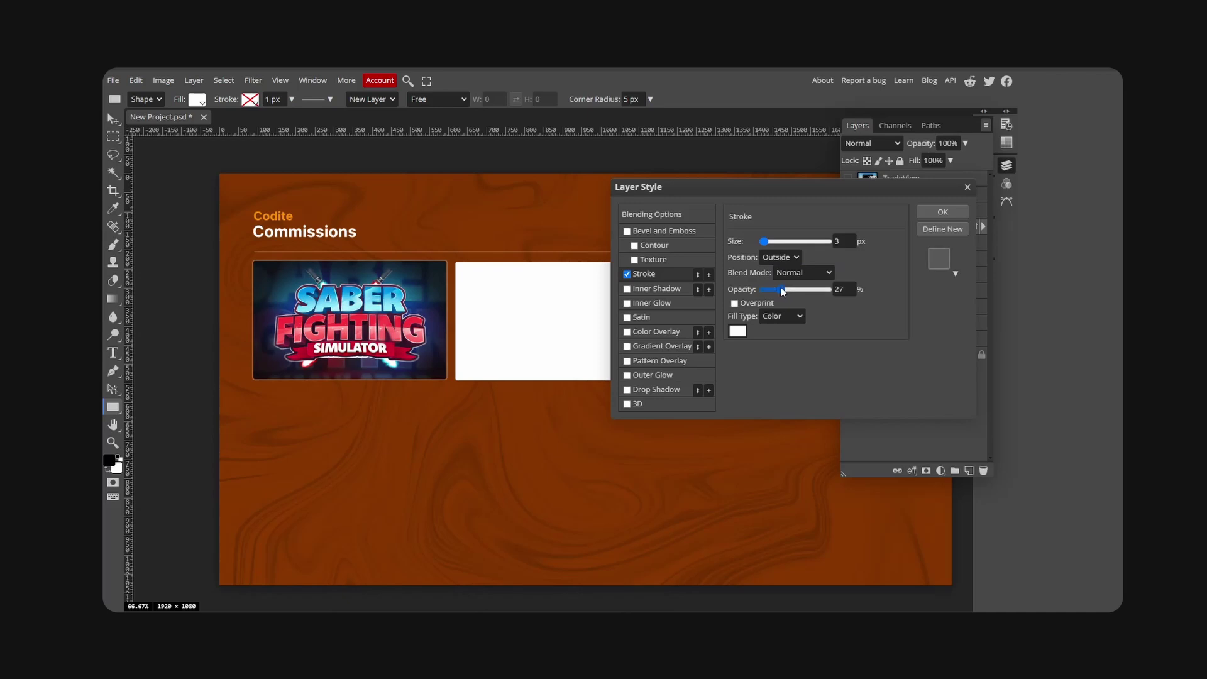
click(961, 212)
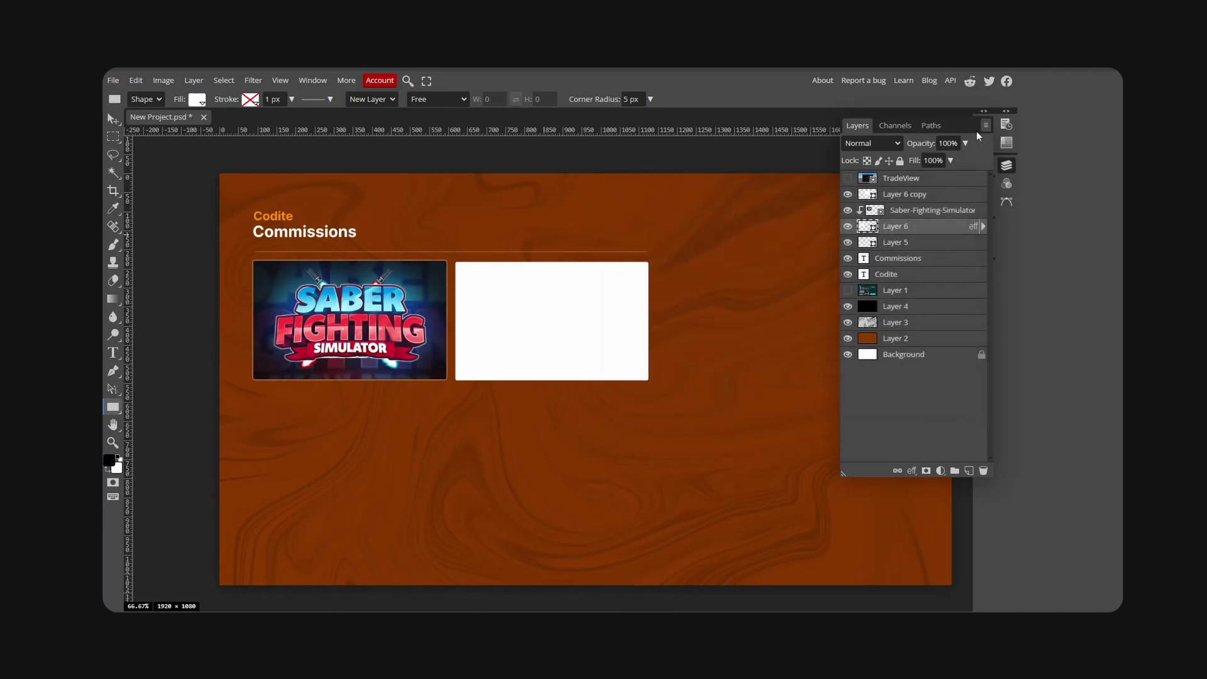
click(986, 124)
click(986, 124)
click(986, 124)
click(906, 318)
- Duplicate the clipped Saber image with its stroked rectangle onto the second rectangle's position, and delete the plain white Layer 6 copy
alt+click(862, 207)
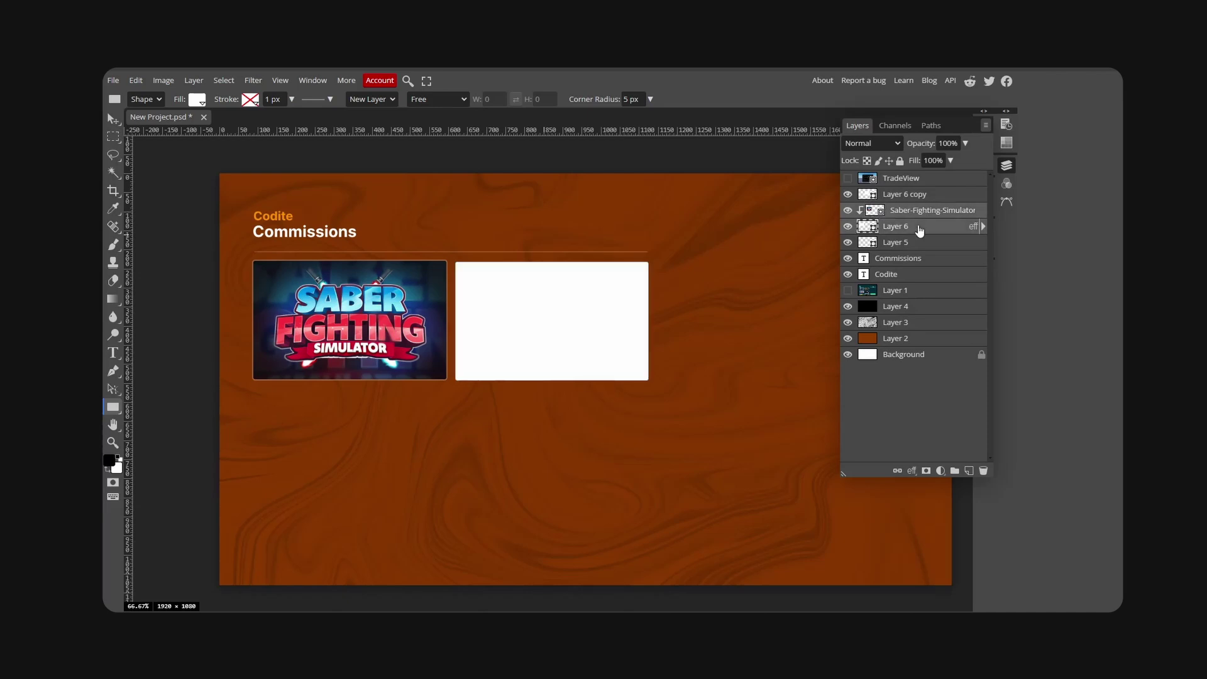
key(v)
alt+drag(366, 317, 567, 322)
key(ctrl+j)
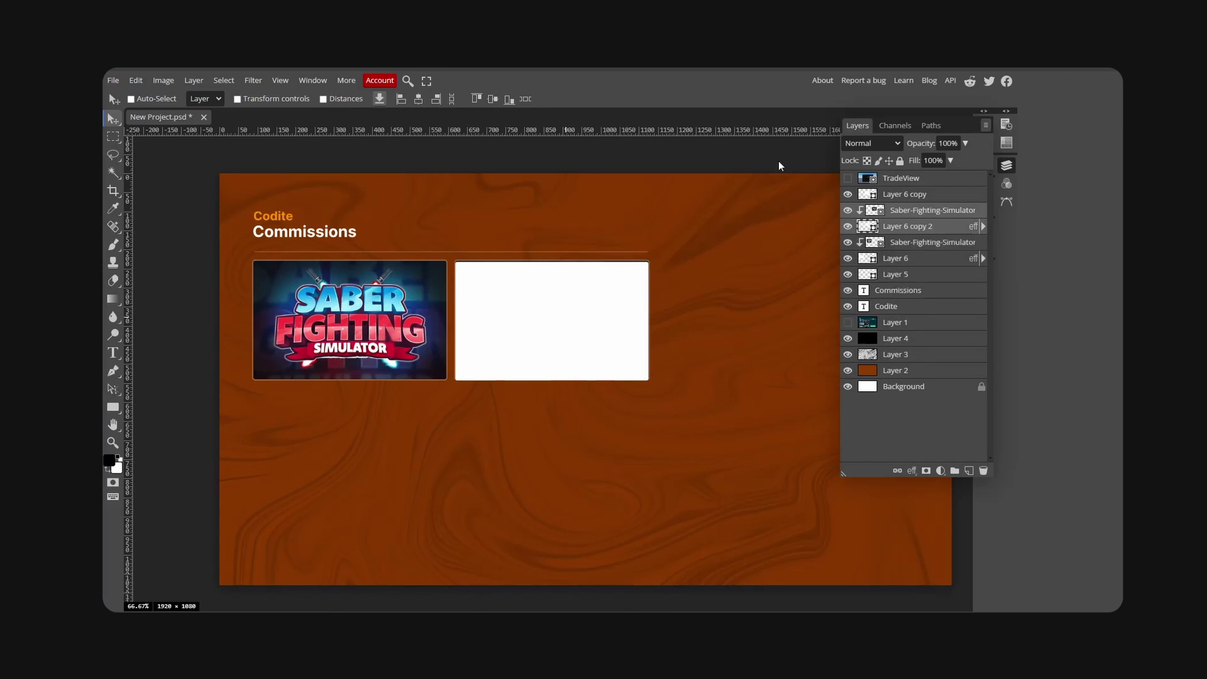
click(906, 202)
key(Delete)
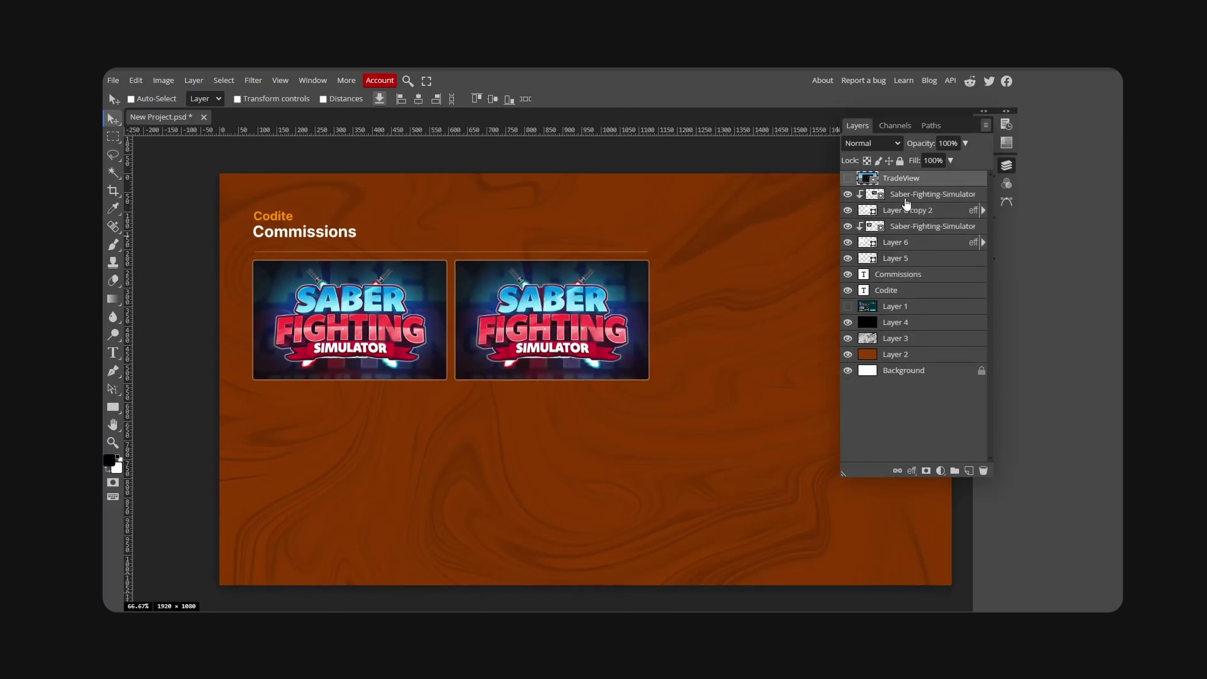
- Show the TradeView image, clip it to the right rectangle, and scale it to about 32% so it fills the frame
click(848, 178)
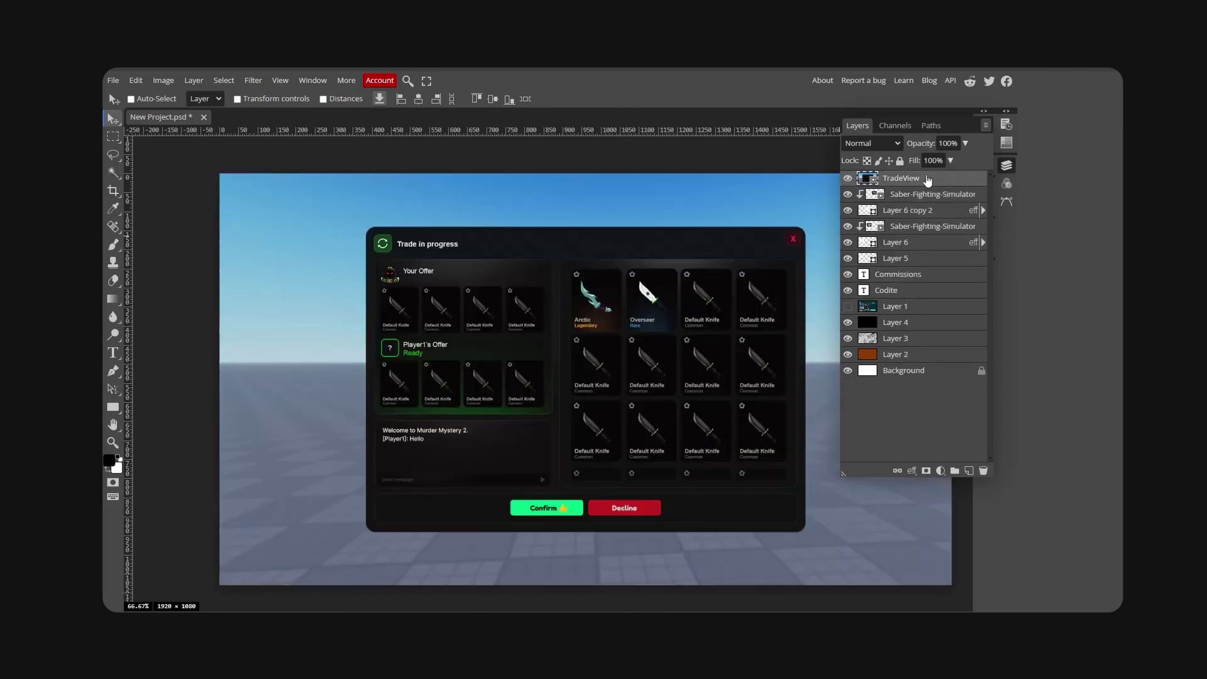
right_click(925, 181)
click(990, 409)
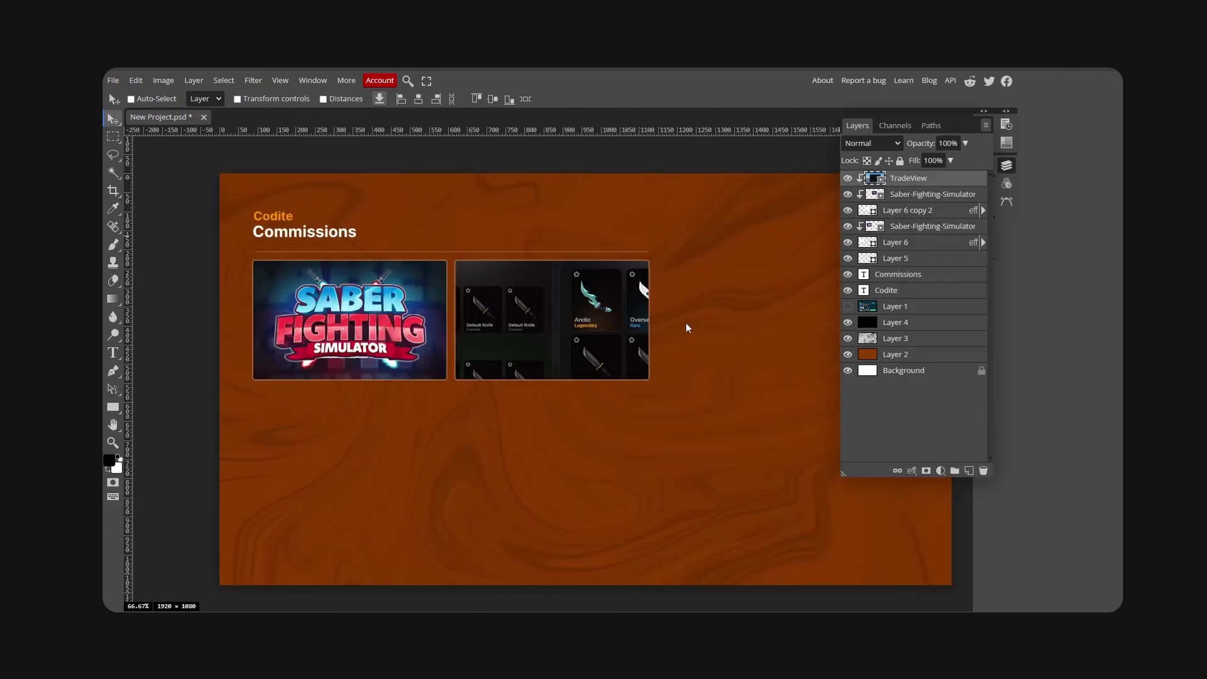
key(ctrl+t)
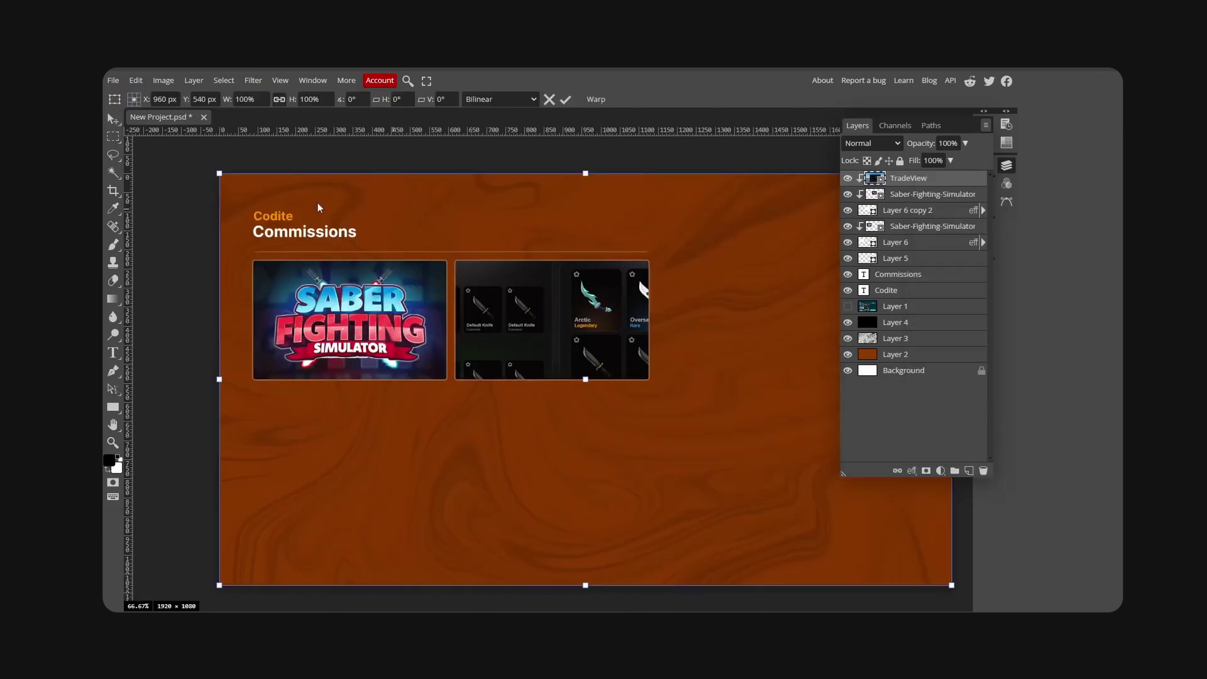
drag(220, 173, 469, 312)
drag(588, 343, 561, 291)
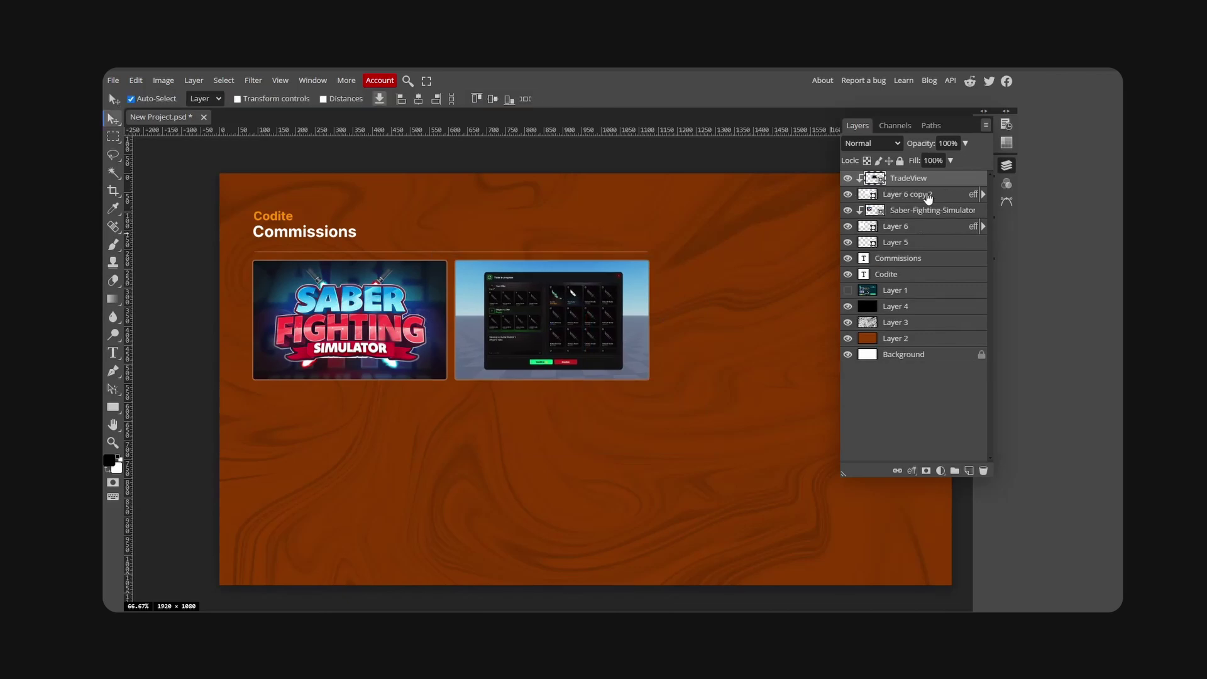
- Group the right thumbnail's layers into one folder and the left thumbnail's layers into another
ctrl+click(929, 197)
key(ctrl+g)
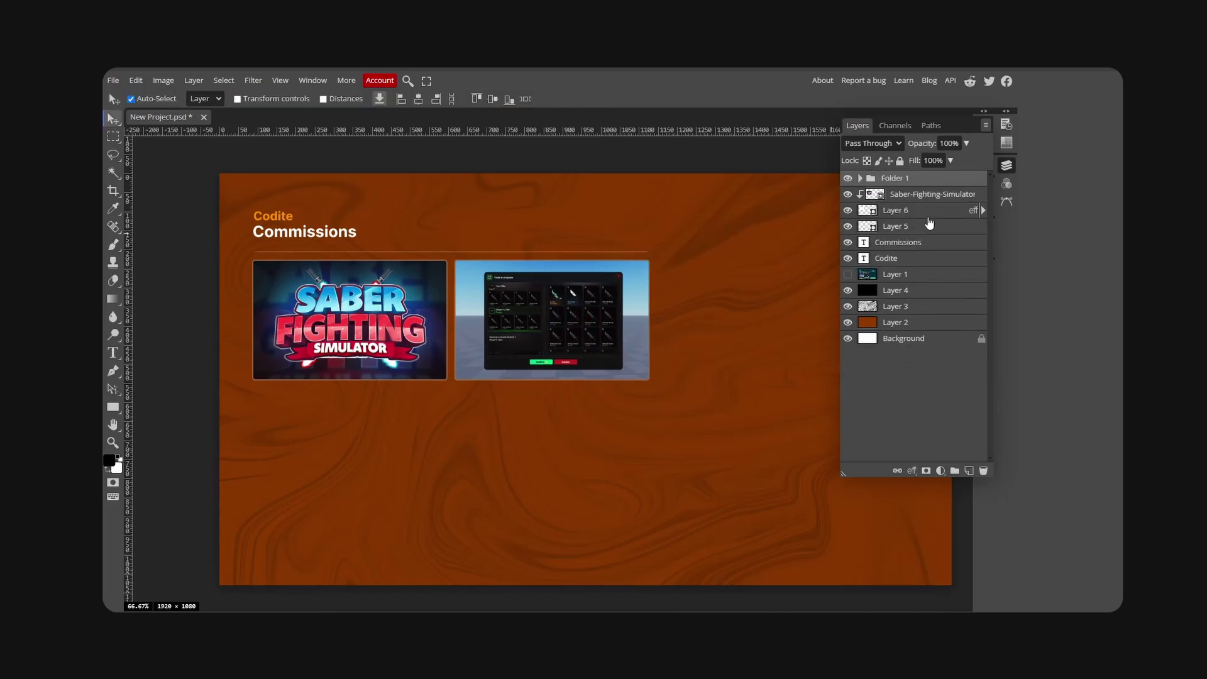
click(906, 198)
ctrl+click(909, 211)
key(ctrl+g)
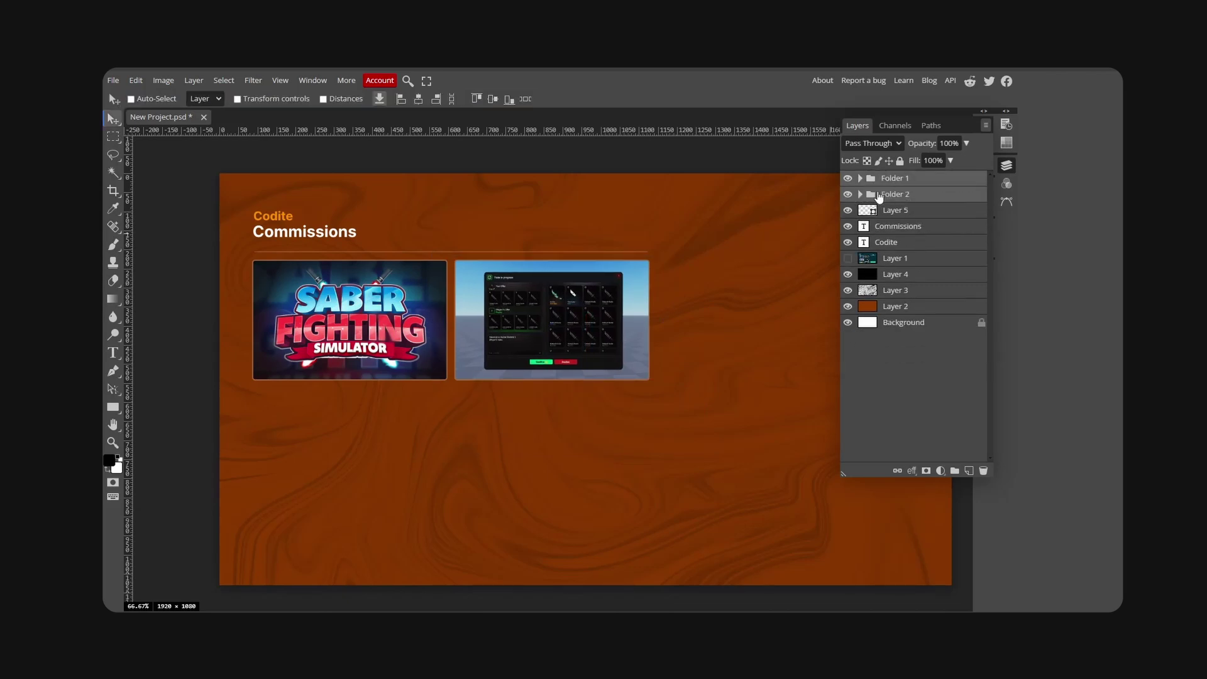
- Duplicate both thumbnail folders twice, placing the copies below as second and third rows
drag(593, 295, 627, 529)
key(ctrl+j)
key(ctrl+j)
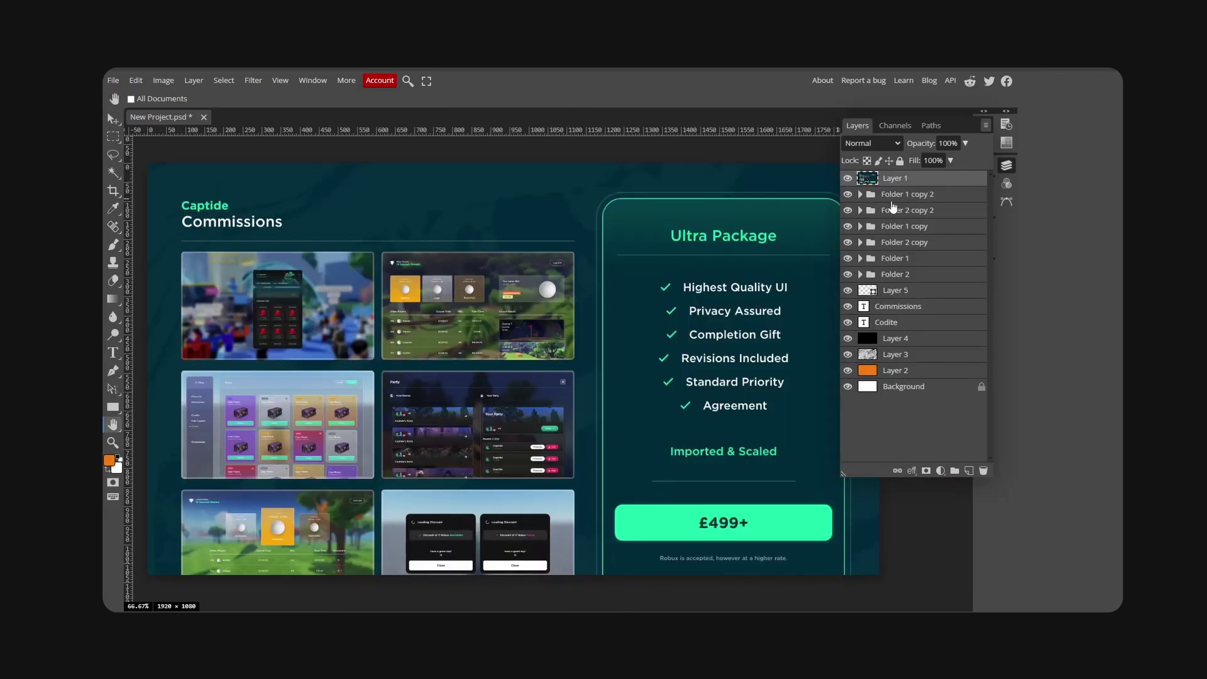
- Add a new layer above the reference image and switch to the Rectangle tool
drag(689, 382, 507, 380)
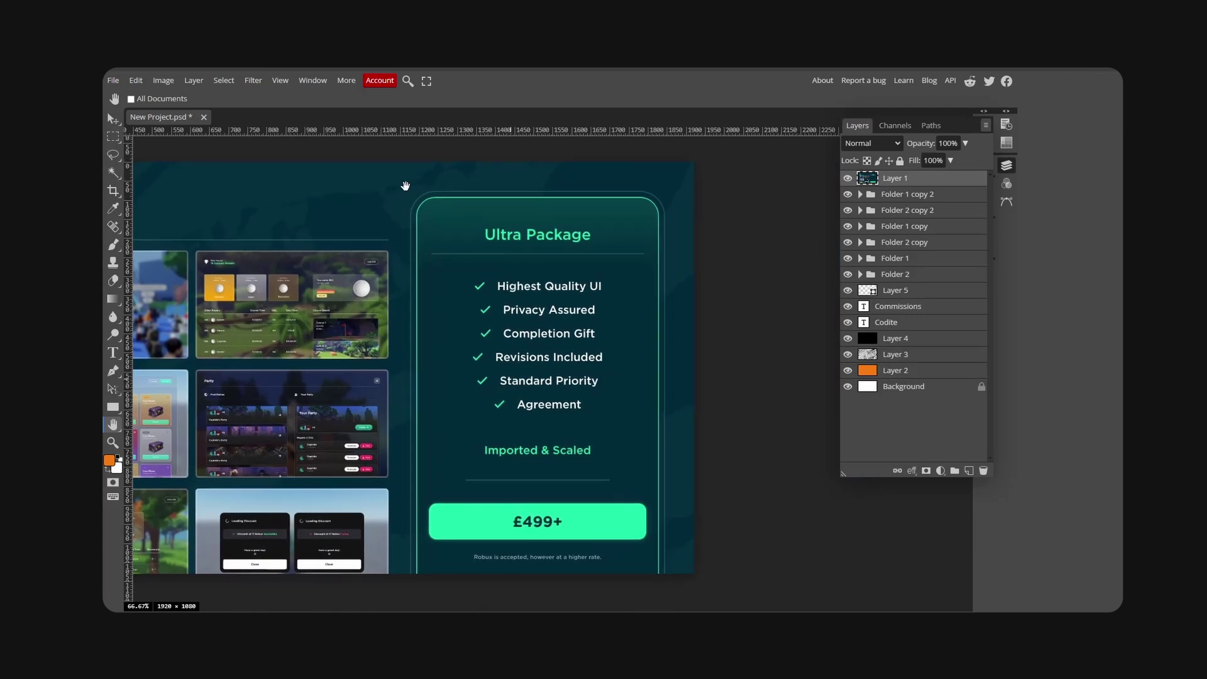
click(968, 471)
click(114, 409)
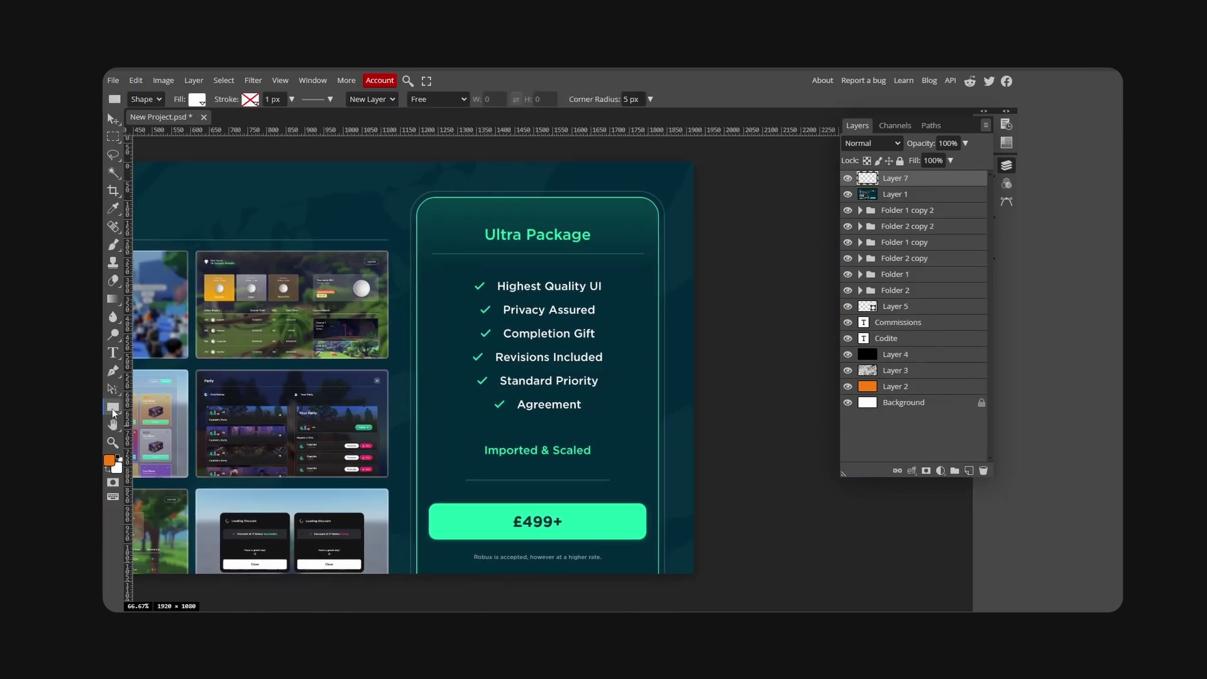
click(643, 97)
text(35)
key(Return)
drag(417, 196, 469, 280)
key(ctrl+z)
- Draw a white rectangle with a 45 px corner radius over the reference's Ultra Package card, extending past the canvas's lower edge
drag(644, 99, 588, 99)
text(45)
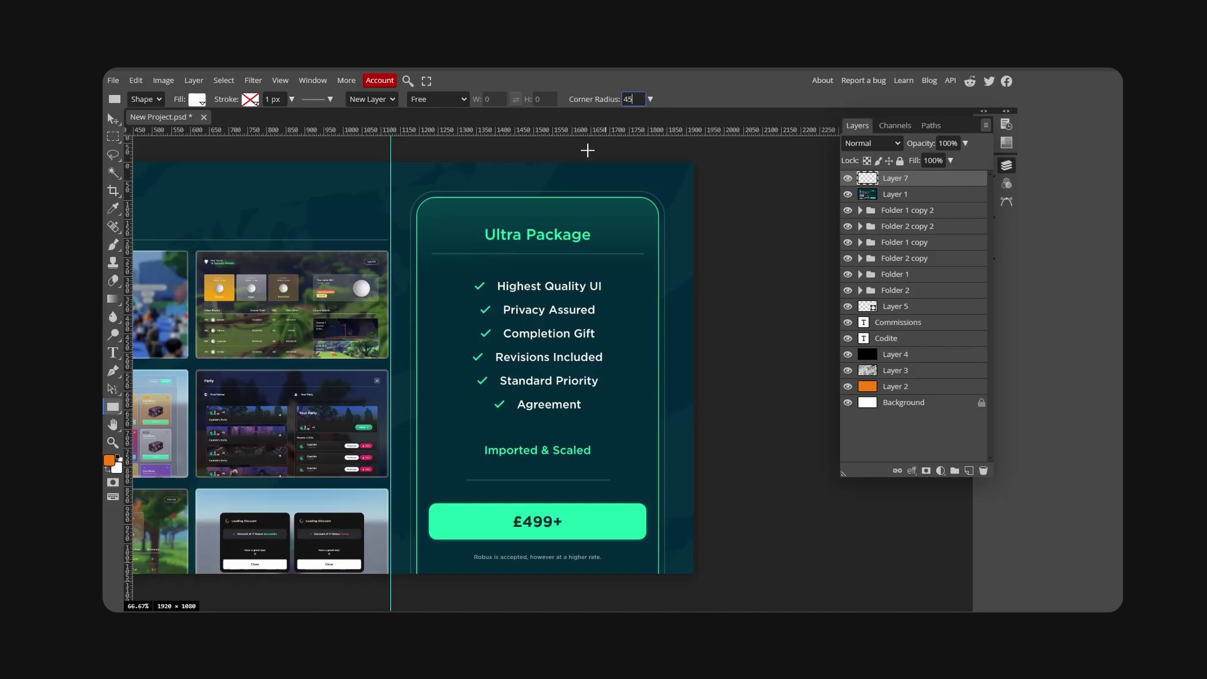
drag(420, 202, 658, 598)
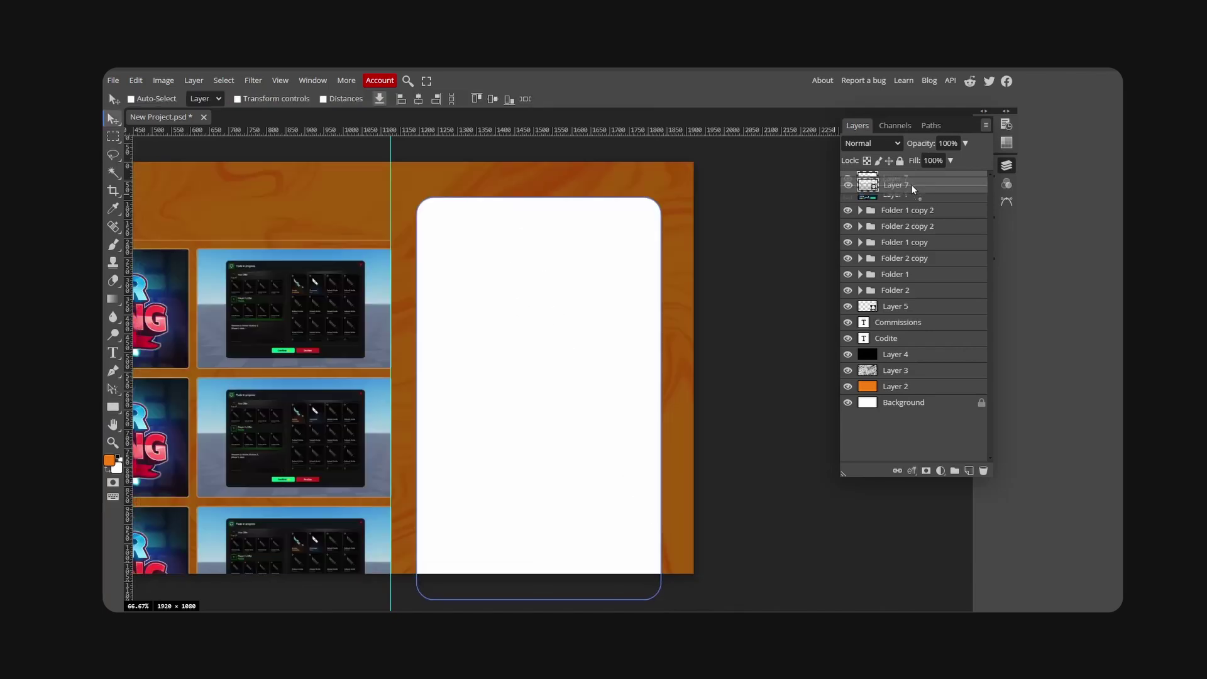
- Duplicate the white card rectangle beneath the original and enlarge the copy slightly on all sides
key(ctrl+j)
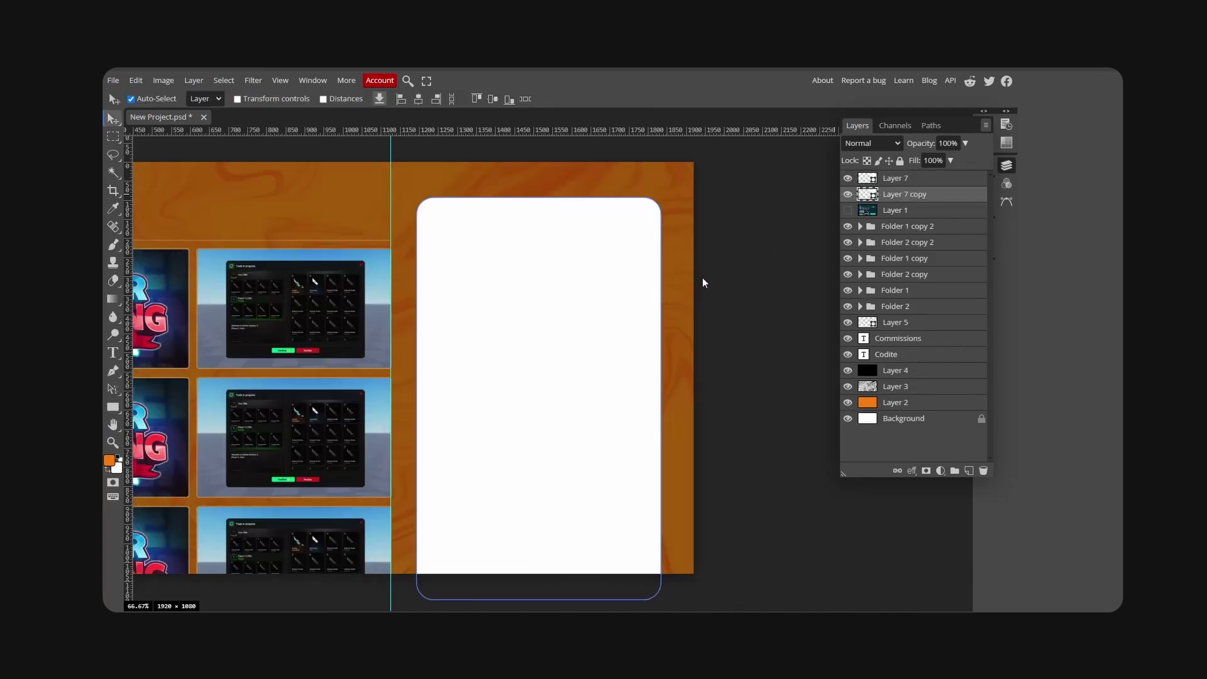
key(ctrl+t)
drag(662, 198, 670, 189)
key(Return)
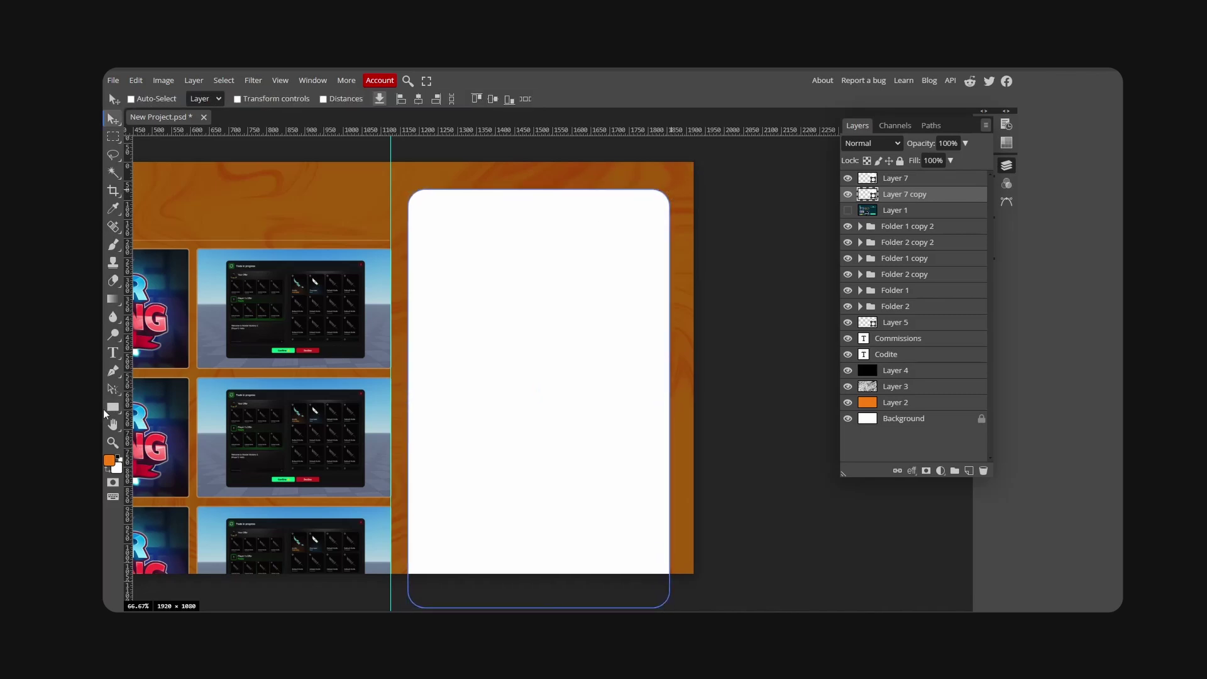
- Remove the fill of the enlarged card copy and give it a solid white stroke
click(113, 407)
click(197, 99)
click(232, 121)
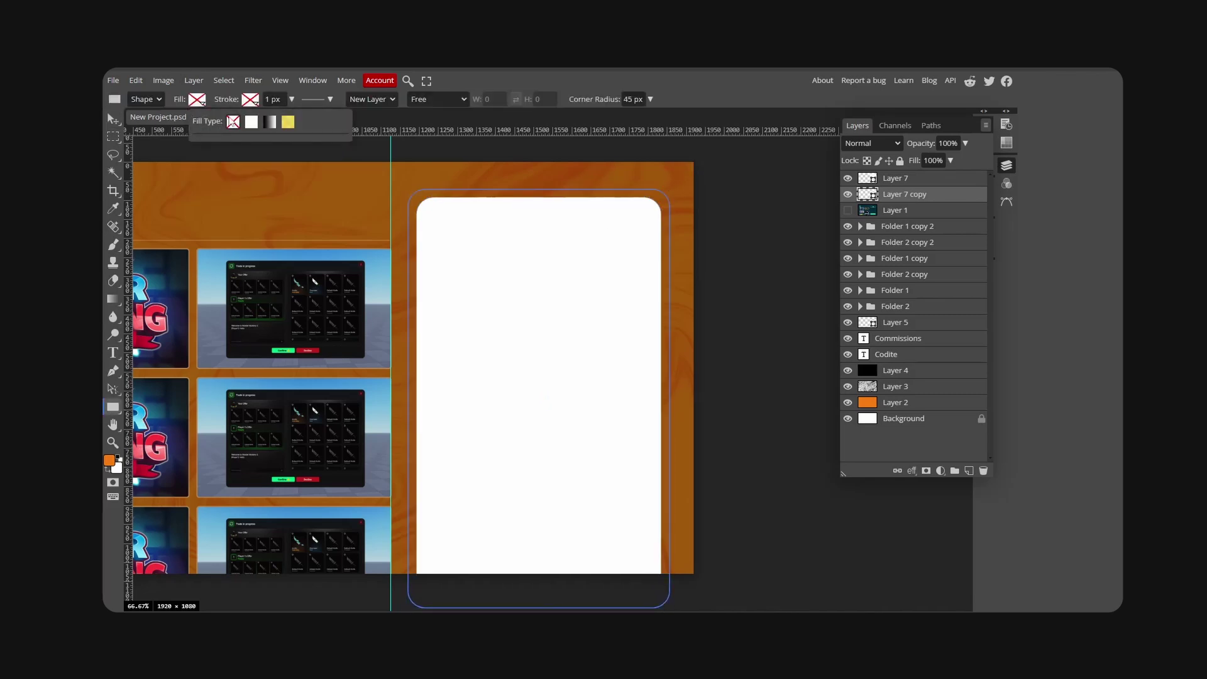
click(250, 100)
click(304, 121)
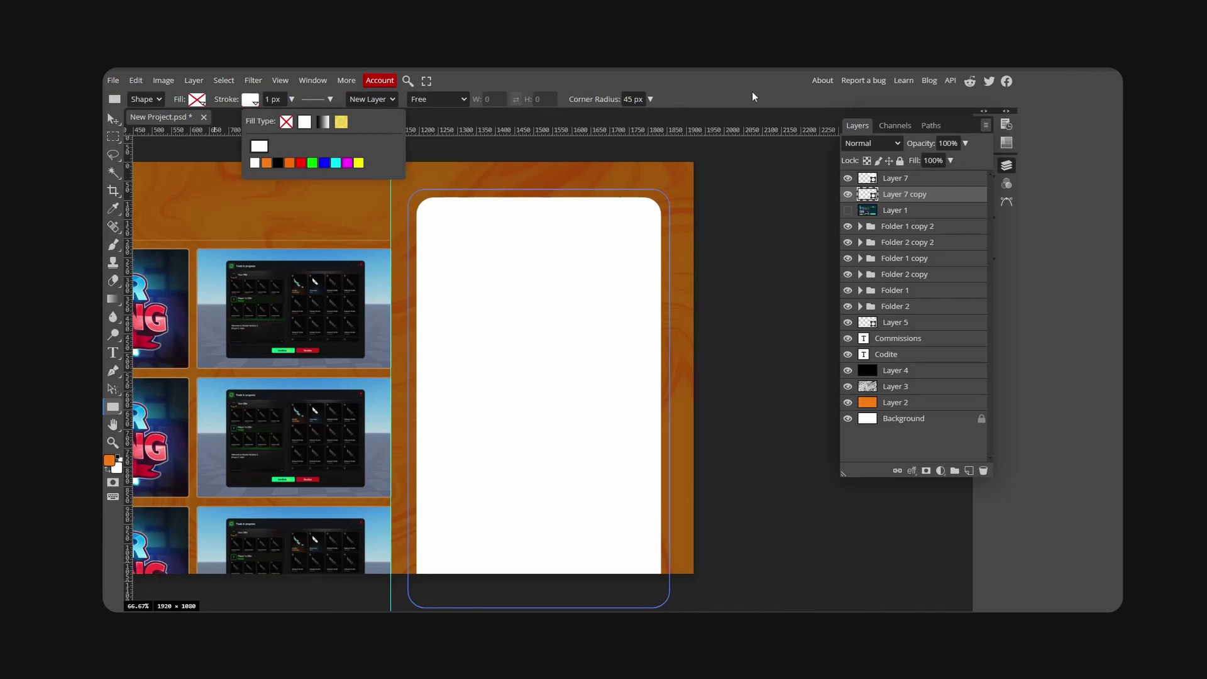
- Set the card outline's stroke width to 2 px and hide the guides
click(274, 99)
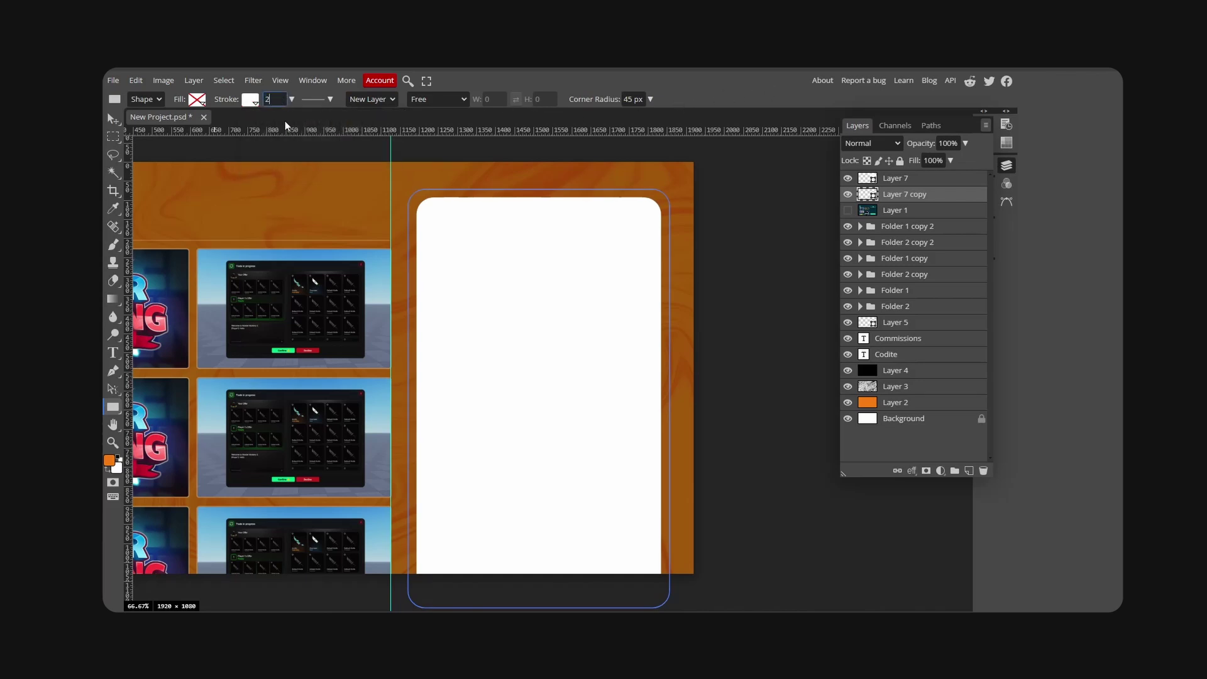
click(114, 118)
key(ctrl+h)
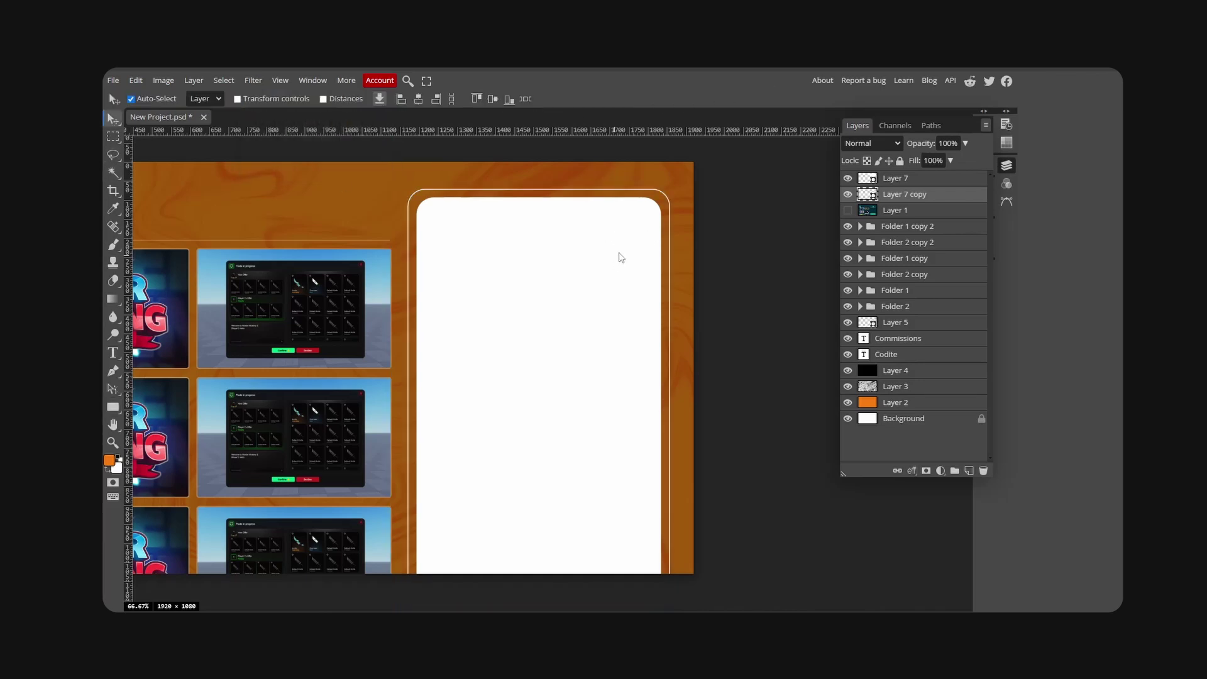
- Set the corner radii to 65 px on the outer card outline and 55 px on the inner white card
key(u)
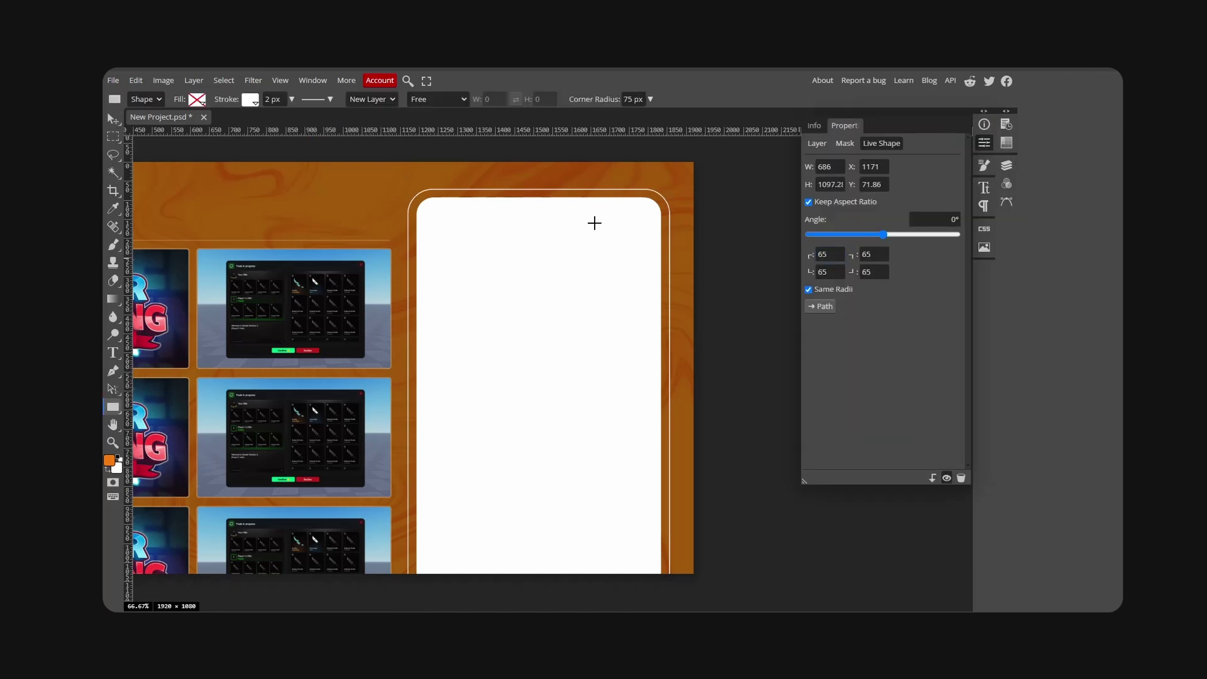
text(v)
text(55)
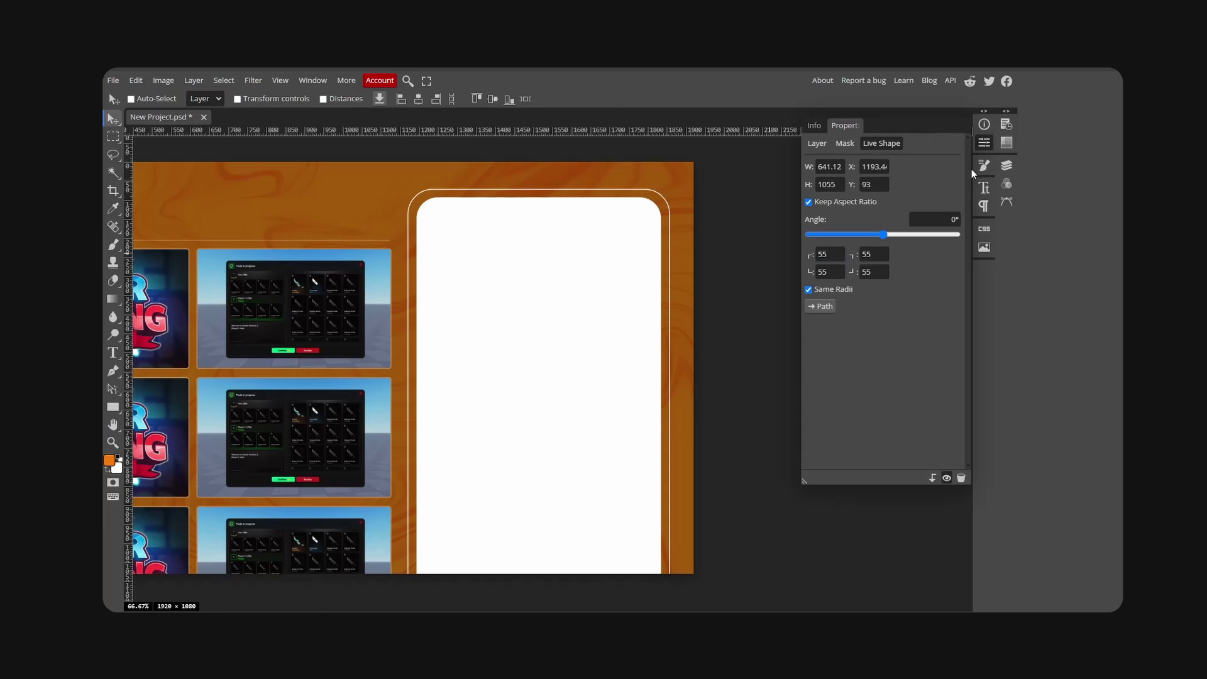
click(984, 143)
click(1006, 165)
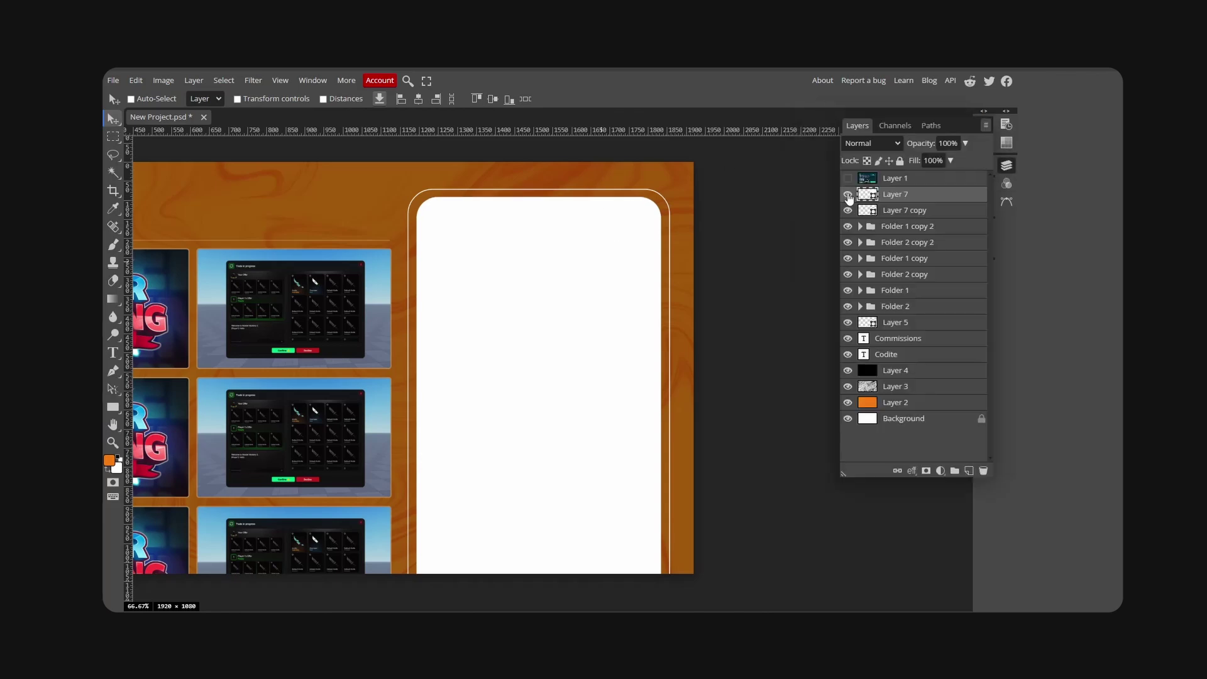
- Hide the white card, add a new layer above it and load the card's shape as a selection
click(847, 195)
click(847, 195)
click(847, 195)
click(847, 195)
click(848, 195)
click(968, 471)
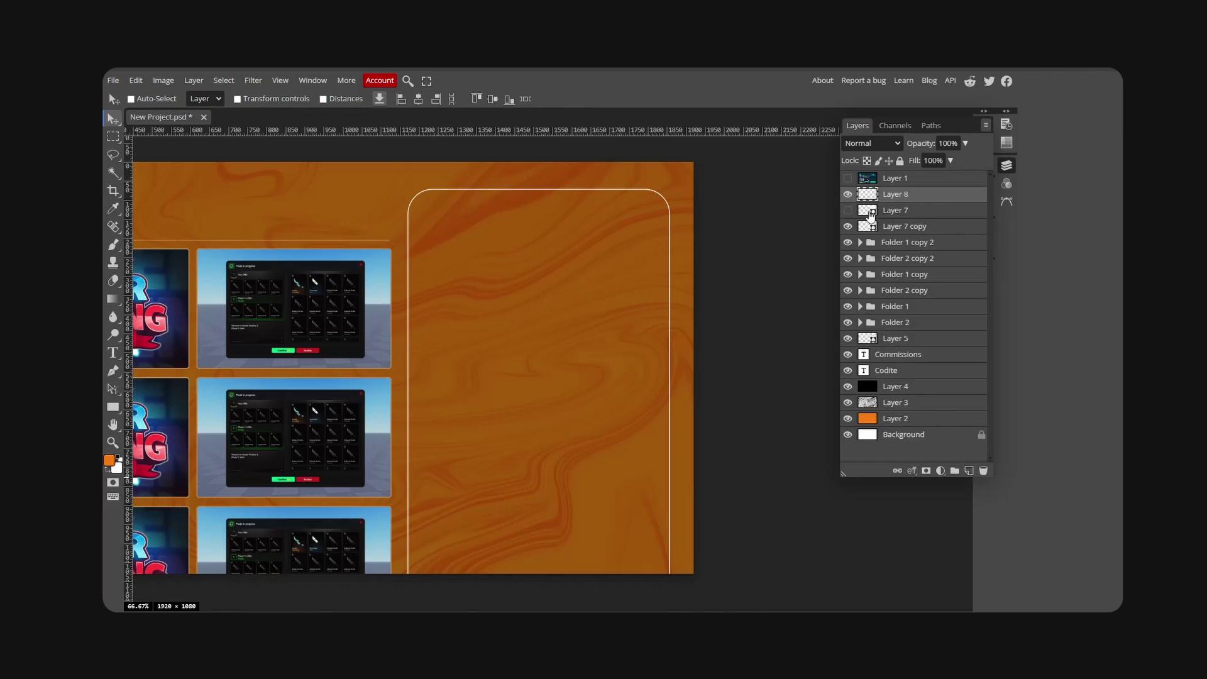
ctrl+click(870, 213)
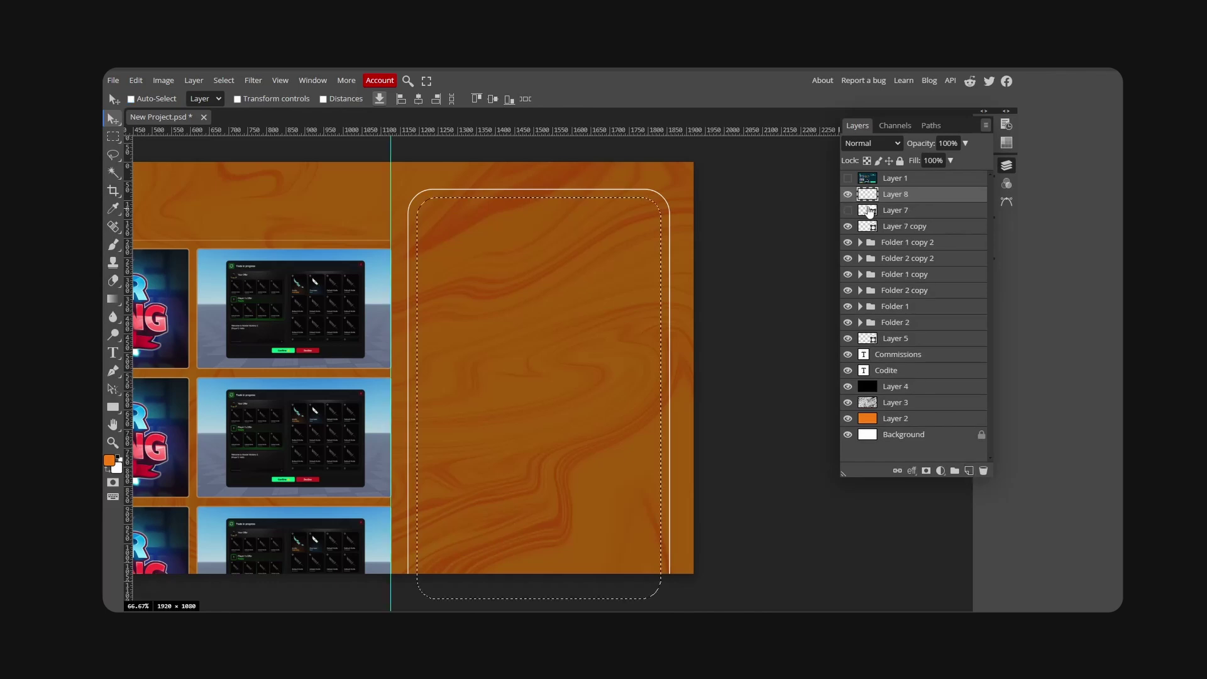
- Check the card in the reference image and set up a brush with 0% hardness, 58% opacity and 48% flow
click(847, 178)
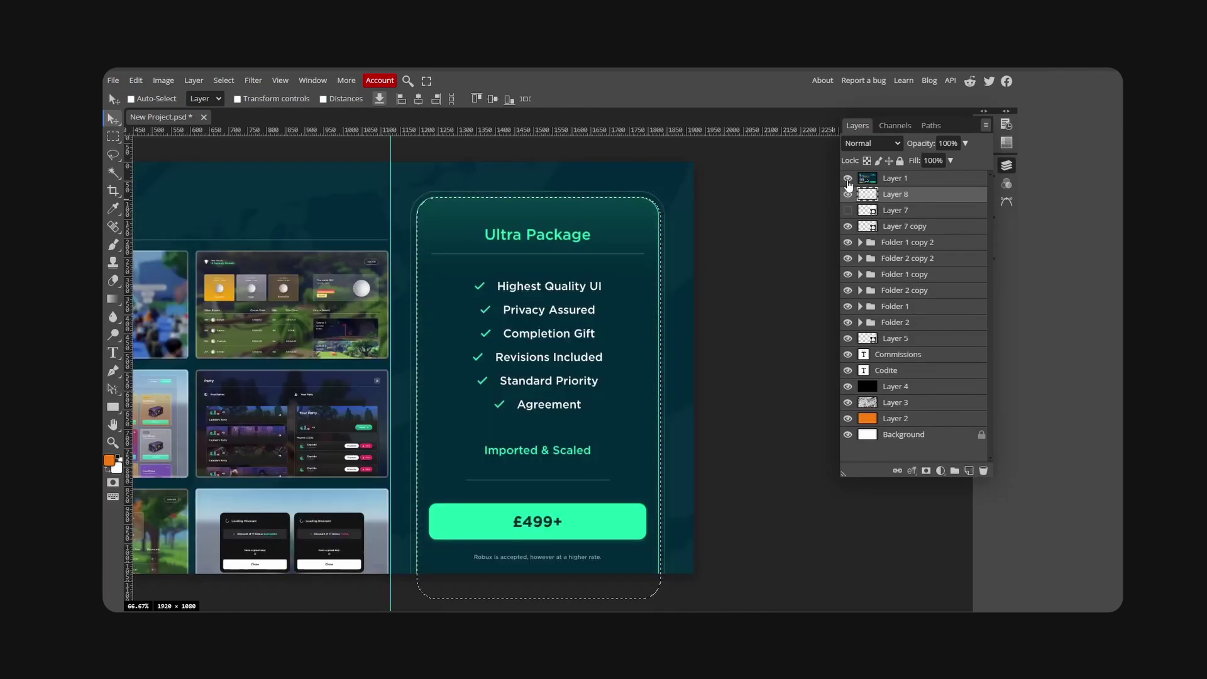
click(847, 178)
key(b)
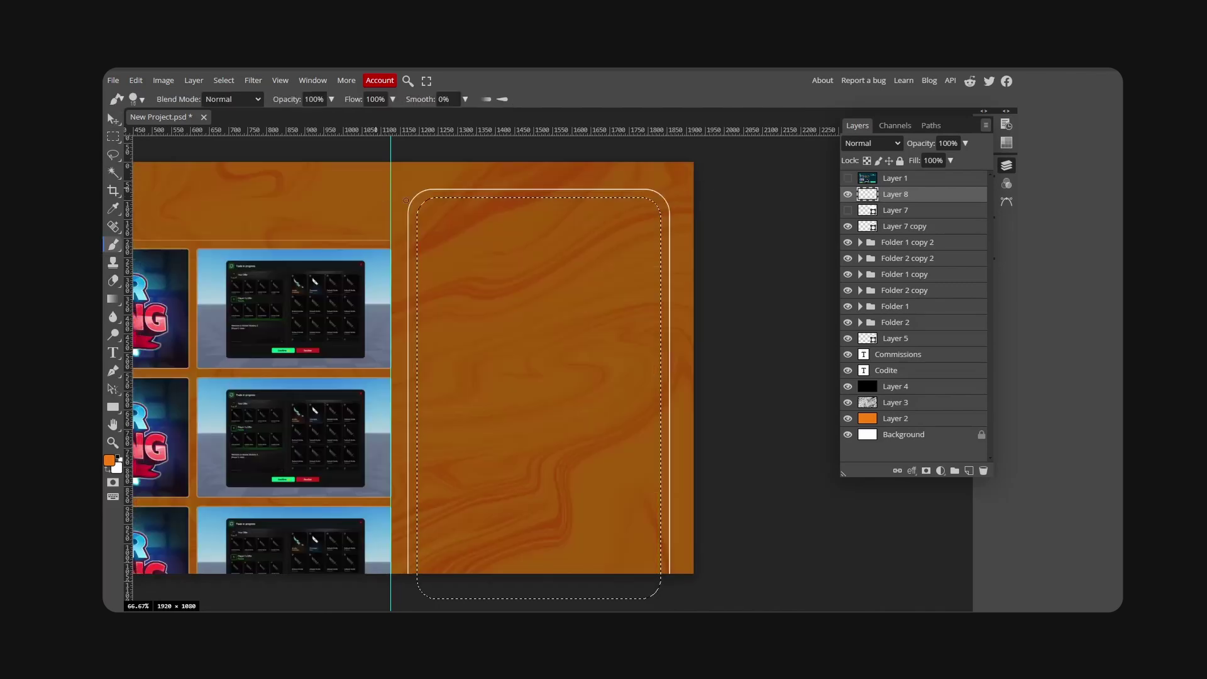
click(143, 100)
drag(208, 159, 168, 152)
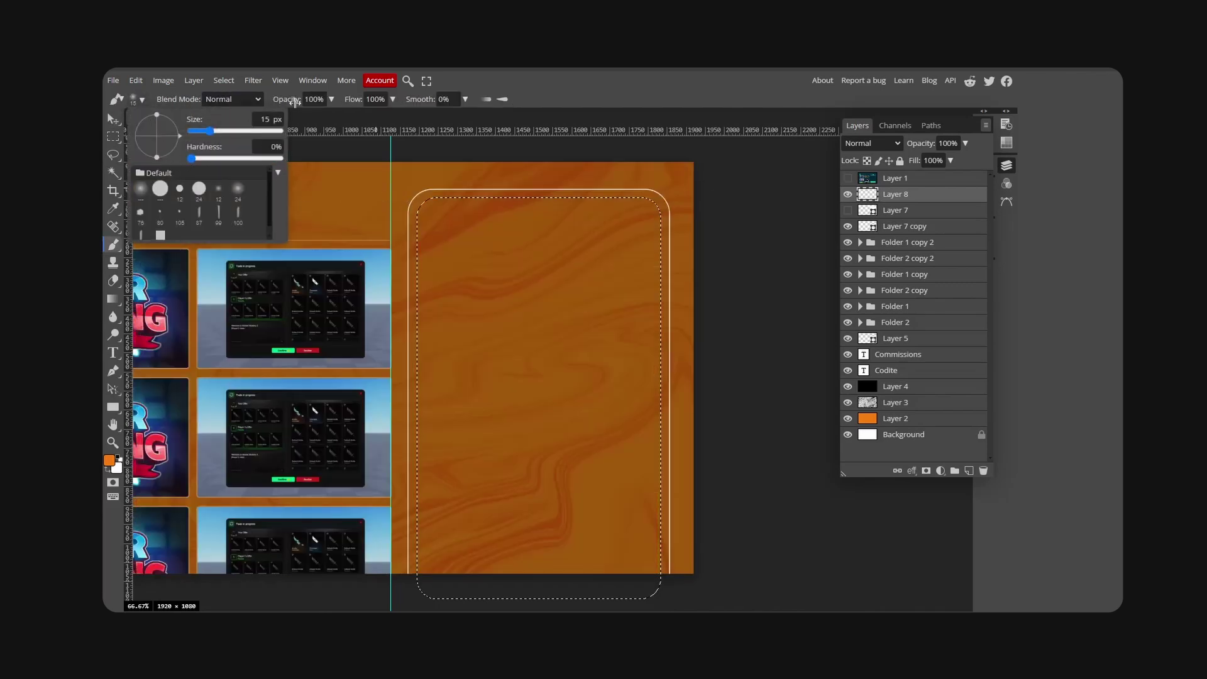
drag(291, 100, 263, 100)
key(shift+4)
key(shift+8)
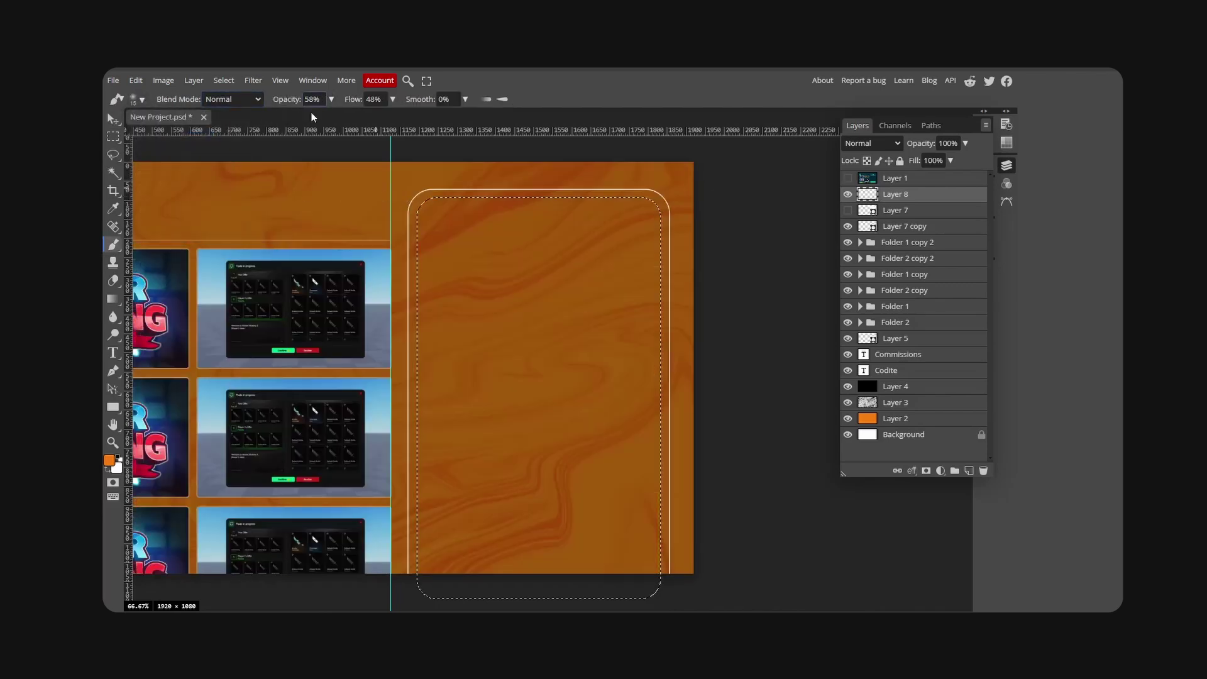
- Choose a bright orange and paint a soft glow along the card selection's upper edge with an enlarged brush
click(110, 460)
drag(686, 267, 745, 235)
click(801, 261)
key(bracketright)
key(bracketright)
key(bracketright)
key(bracketright)
key(bracketright)
key(bracketright)
key(bracketright)
key(bracketright)
drag(455, 149, 702, 150)
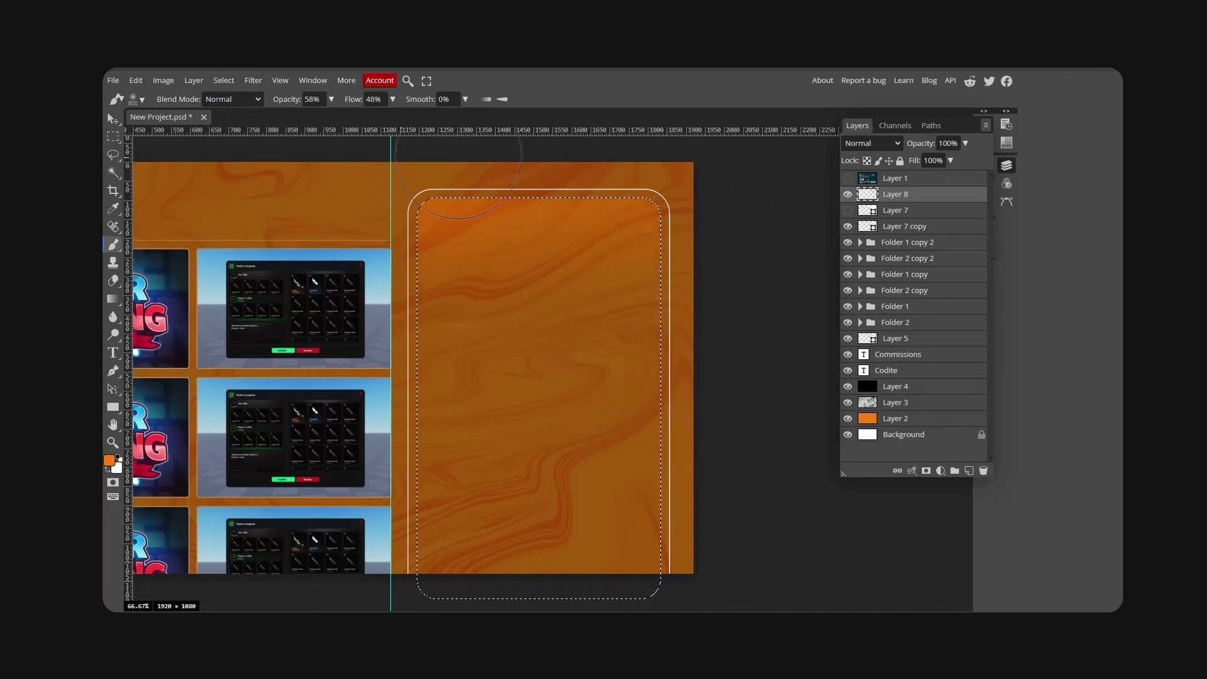
click(541, 151)
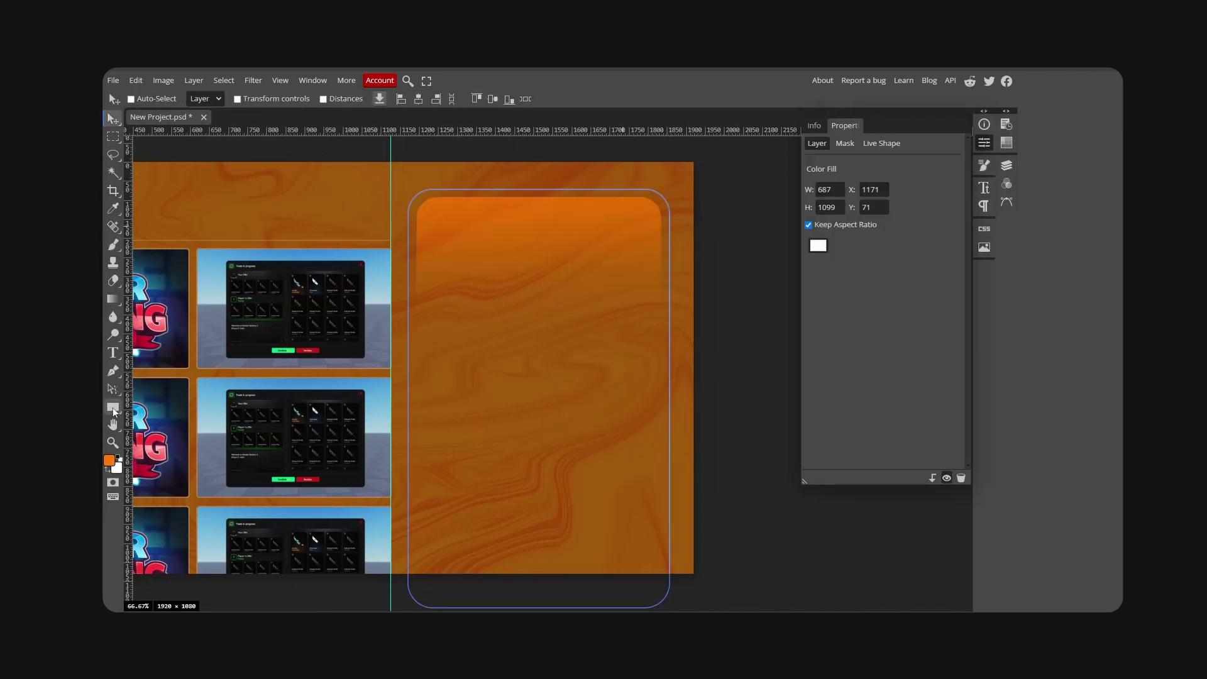
- Change the outer card outline's stroke colour to orange
key(u)
click(247, 101)
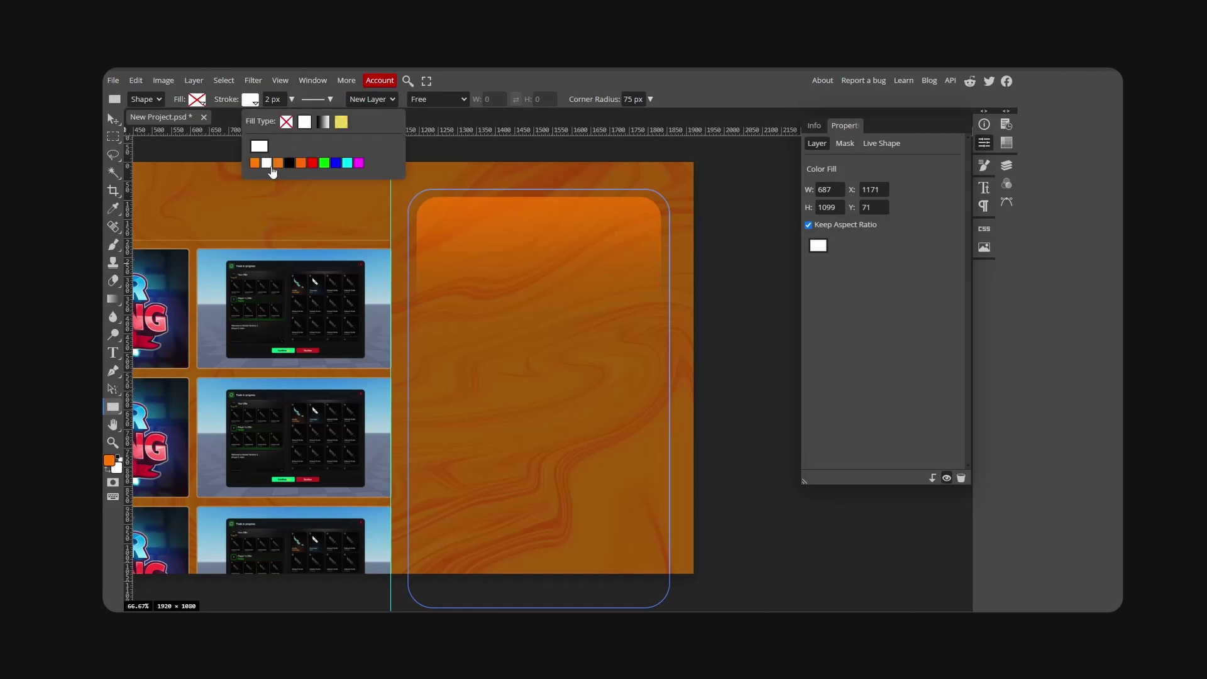
click(256, 164)
key(m)
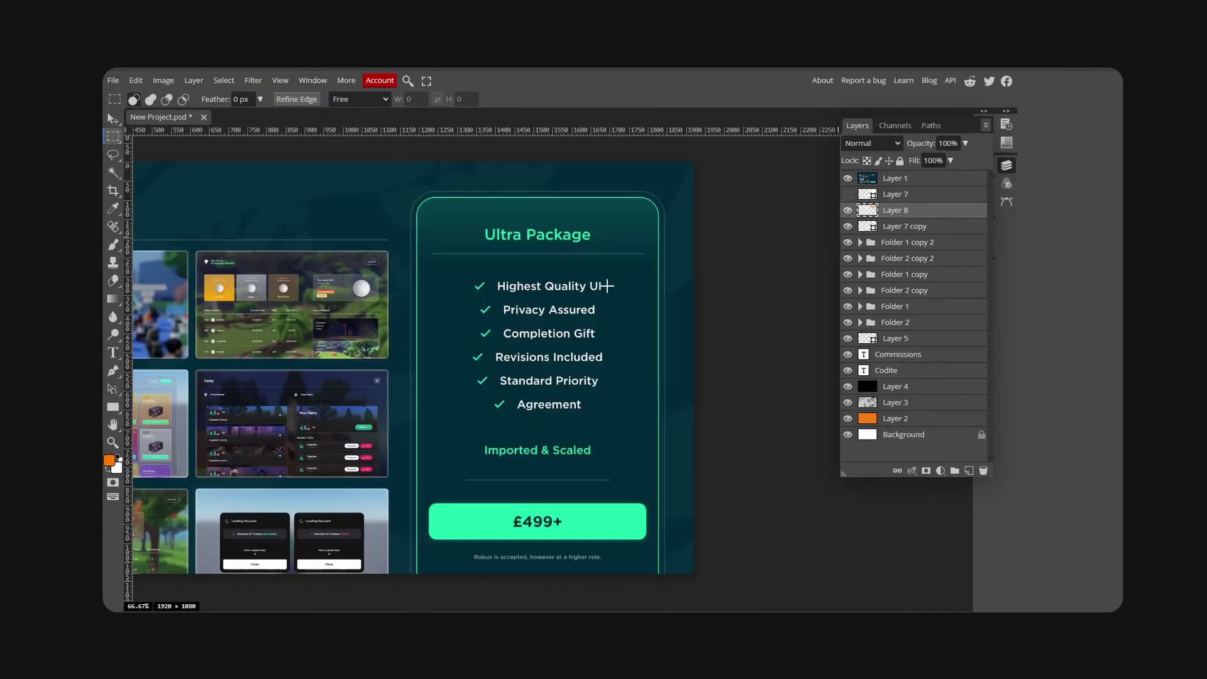
- Duplicate the Codite text above the reference image and move it onto the reference's Ultra Package heading
drag(882, 371, 899, 180)
key(v)
drag(542, 226, 647, 261)
- Replace the duplicated text with "Ultra Package" and centre-align it
key(t)
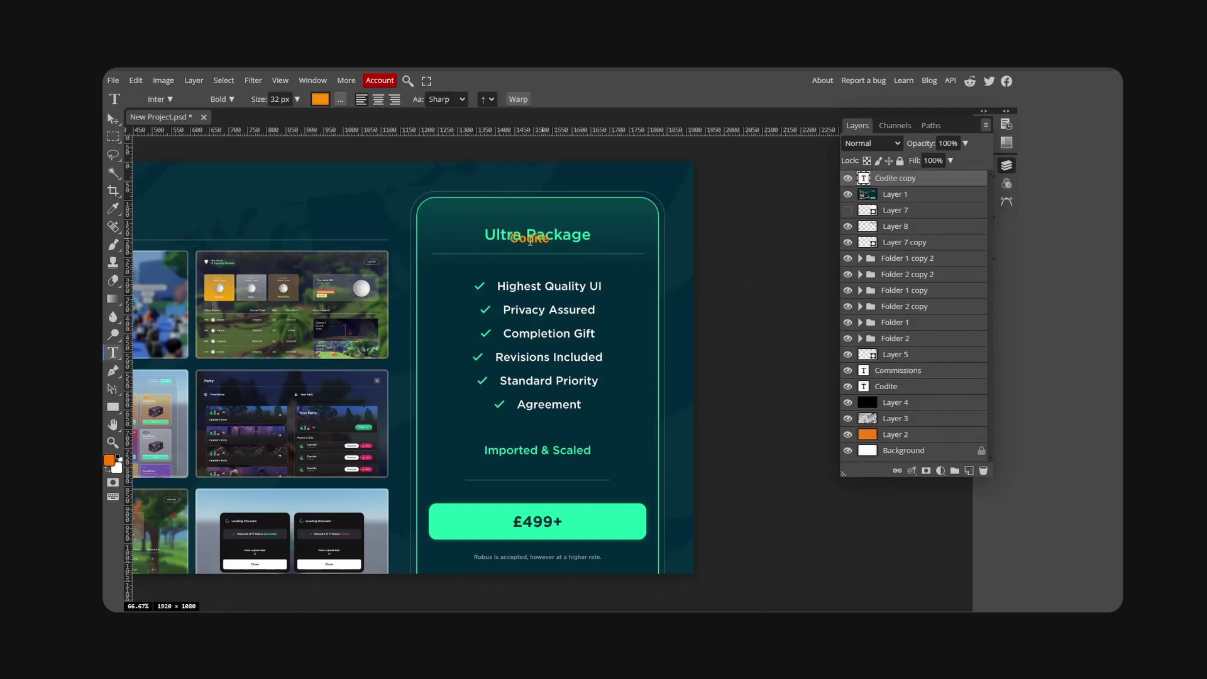
click(530, 241)
key(ctrl+a)
text(Ultra Package)
key(ctrl+a)
click(378, 99)
click(113, 118)
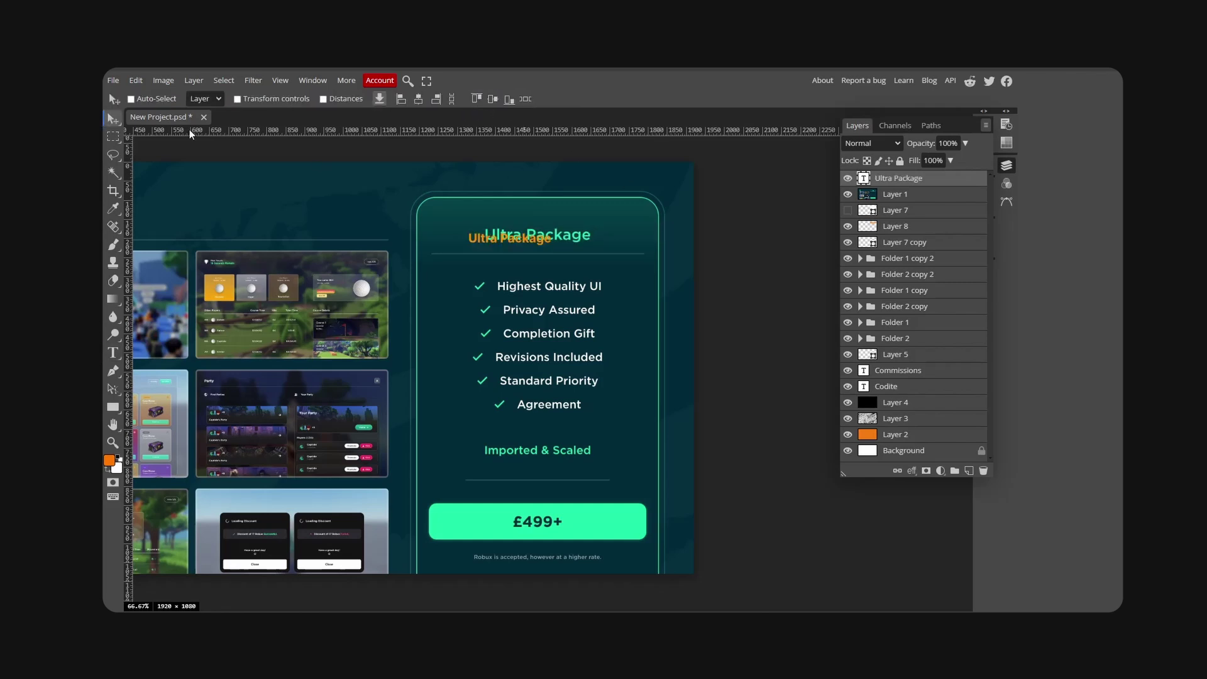
- Align the Ultra Package title with the reference heading and enlarge its text slightly
drag(592, 260, 614, 258)
key(ctrl+a)
click(297, 98)
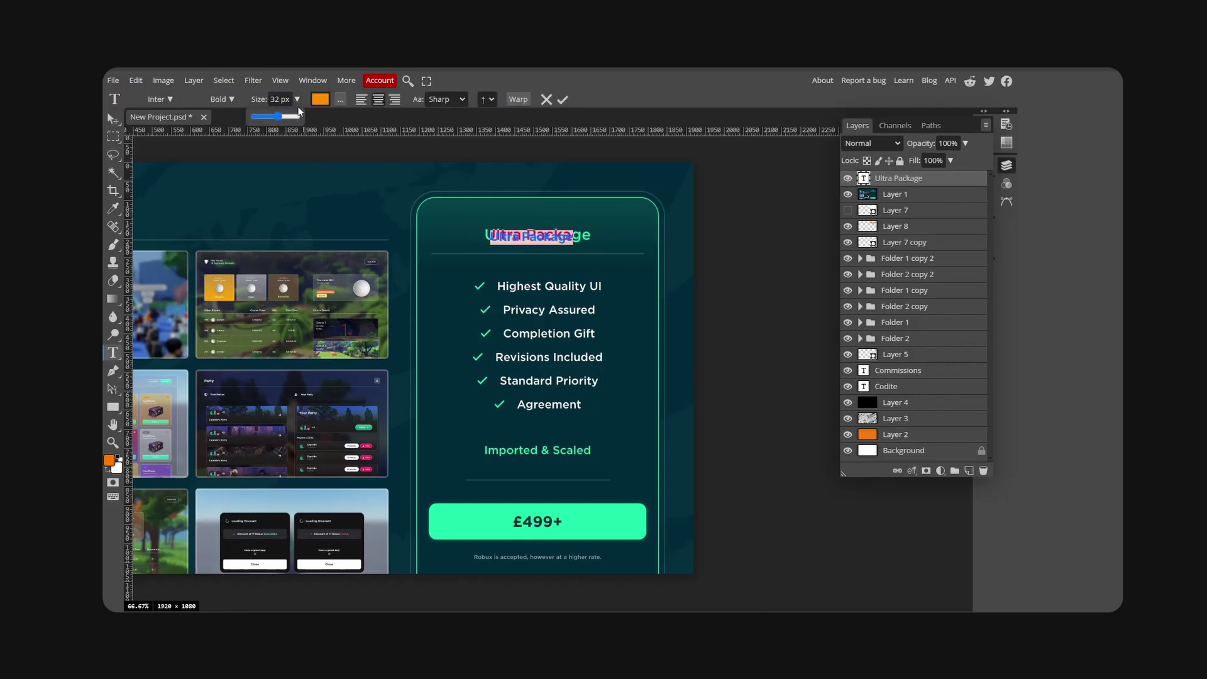
drag(275, 116, 279, 115)
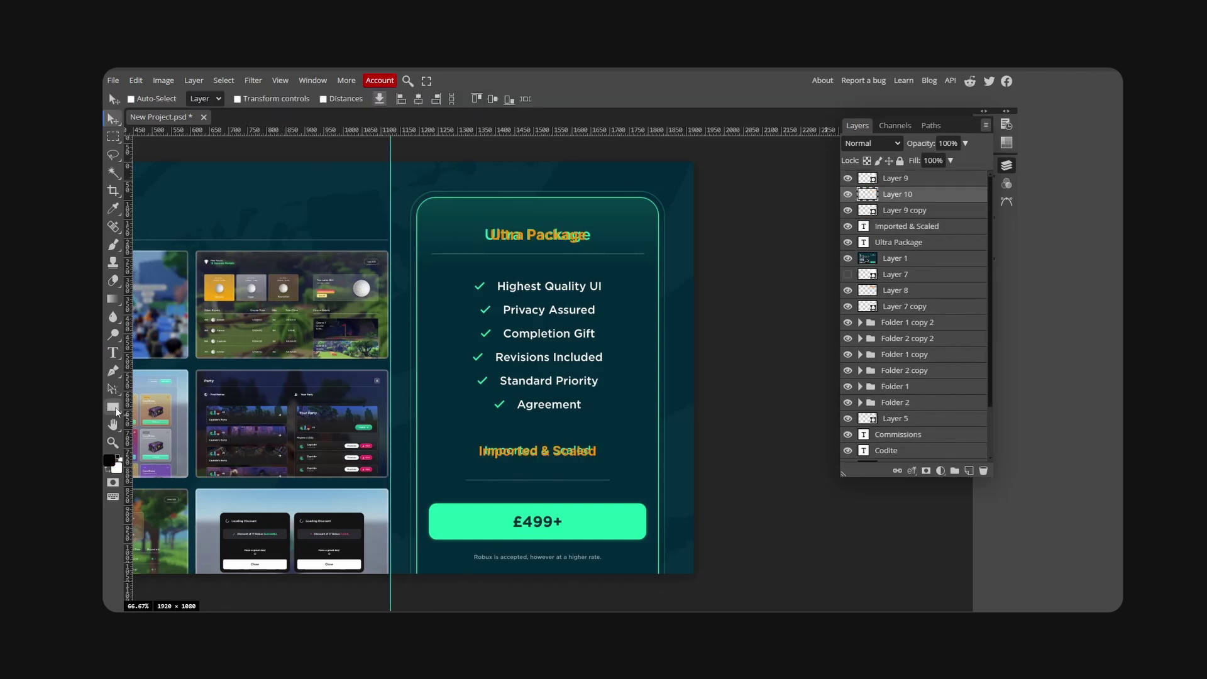
key(u)
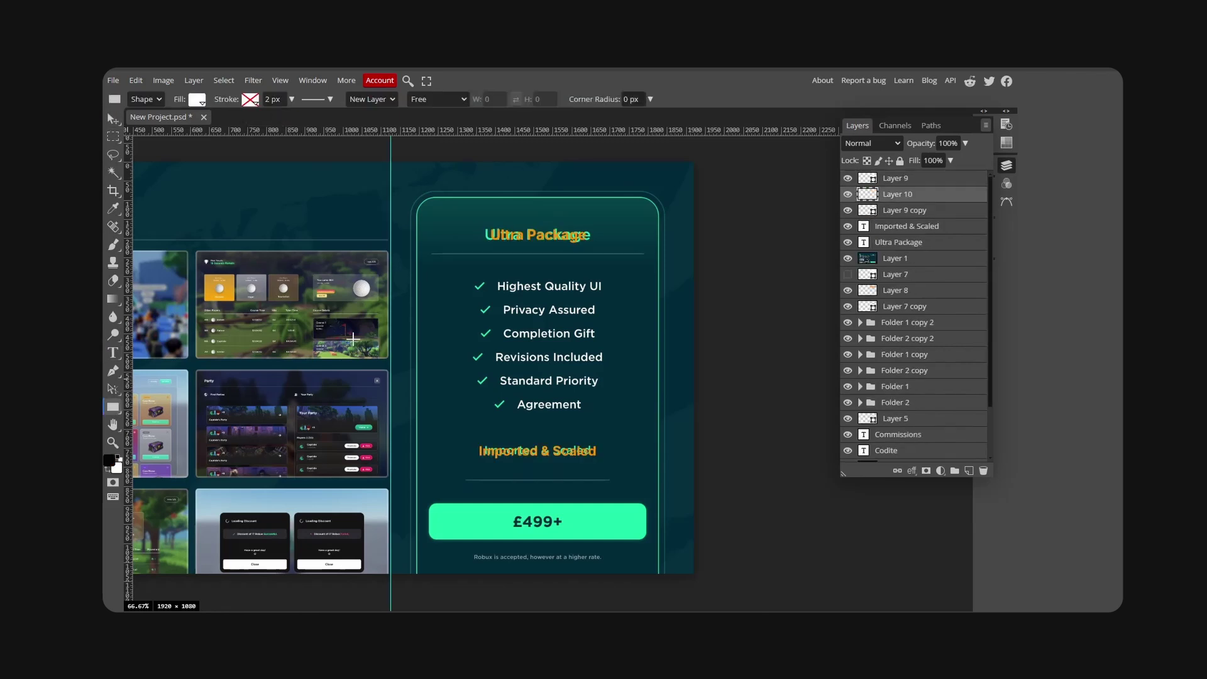
click(631, 99)
text(35)
drag(430, 504, 509, 533)
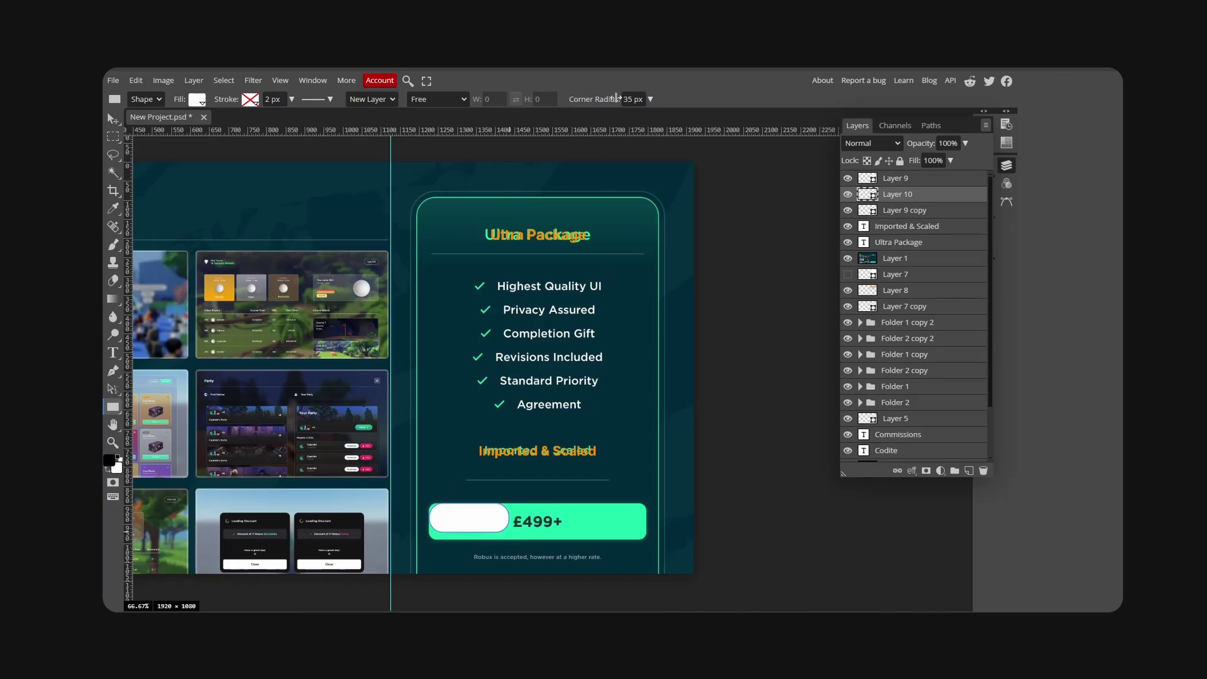
key(ctrl+z)
- Draw a rectangle with a 15 px corner radius over the reference's £499+ button and fill it with orange fc9102
click(641, 99)
text(15)
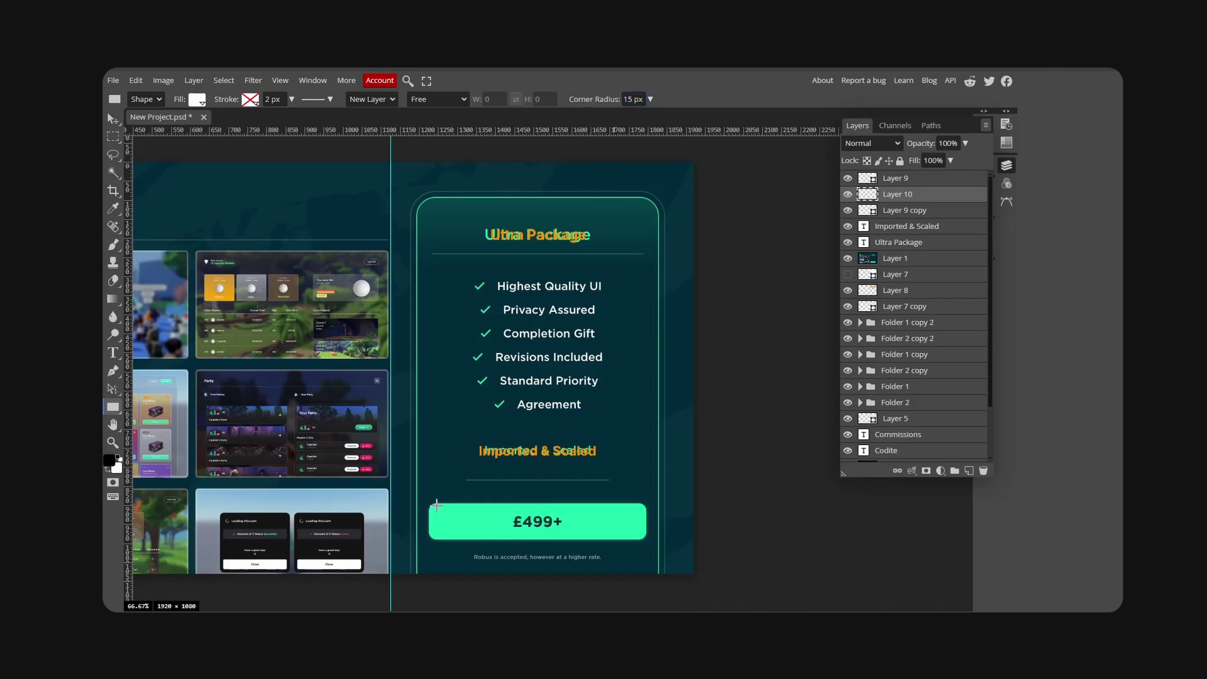
drag(428, 504, 645, 538)
double_click(869, 194)
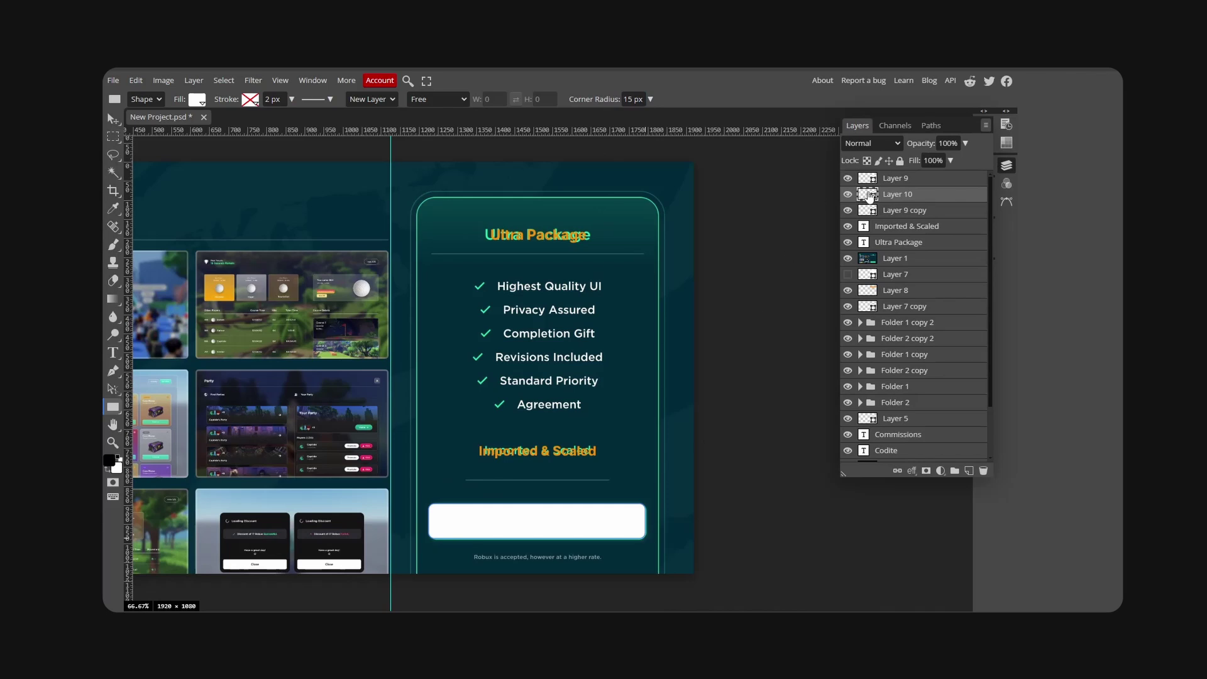
click(789, 253)
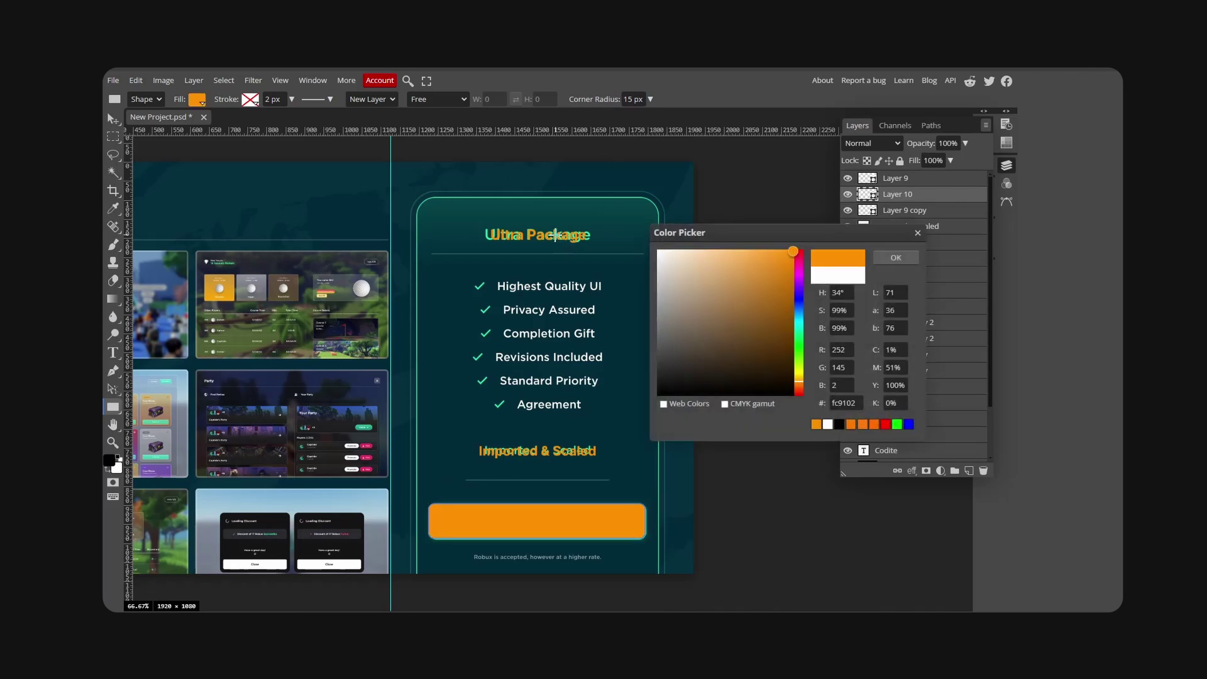
click(896, 258)
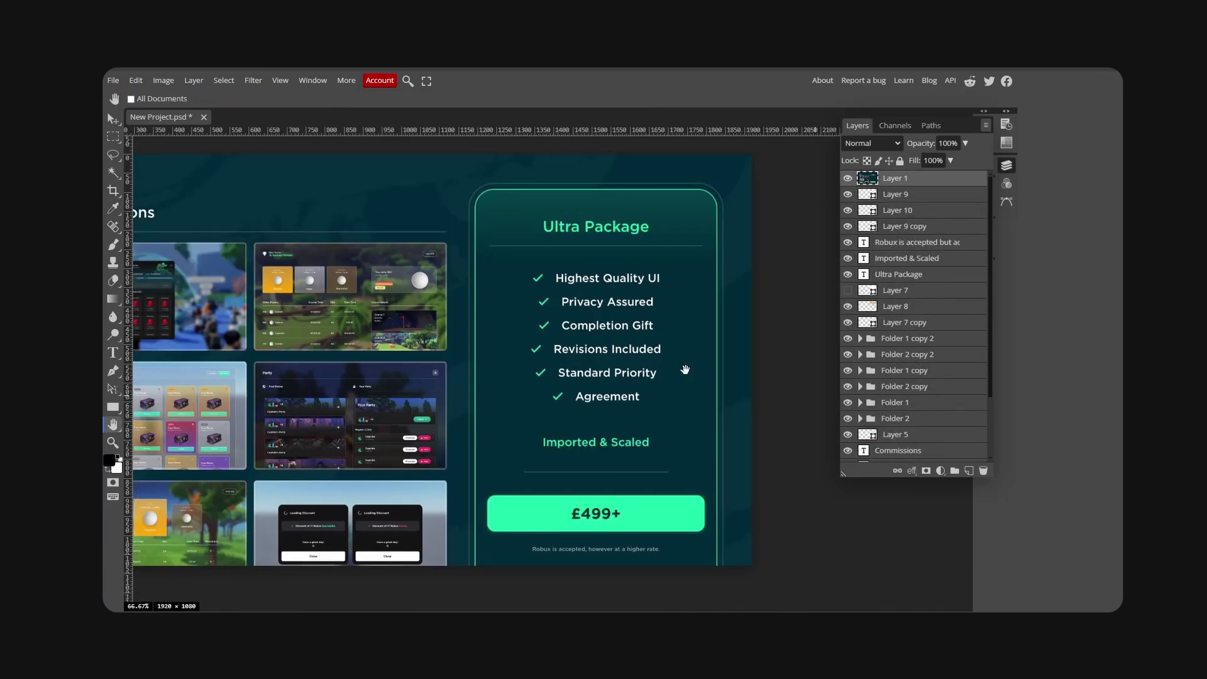
- Paste the copied checkmark picture into the document as a new layer above the reference image
drag(482, 344, 551, 344)
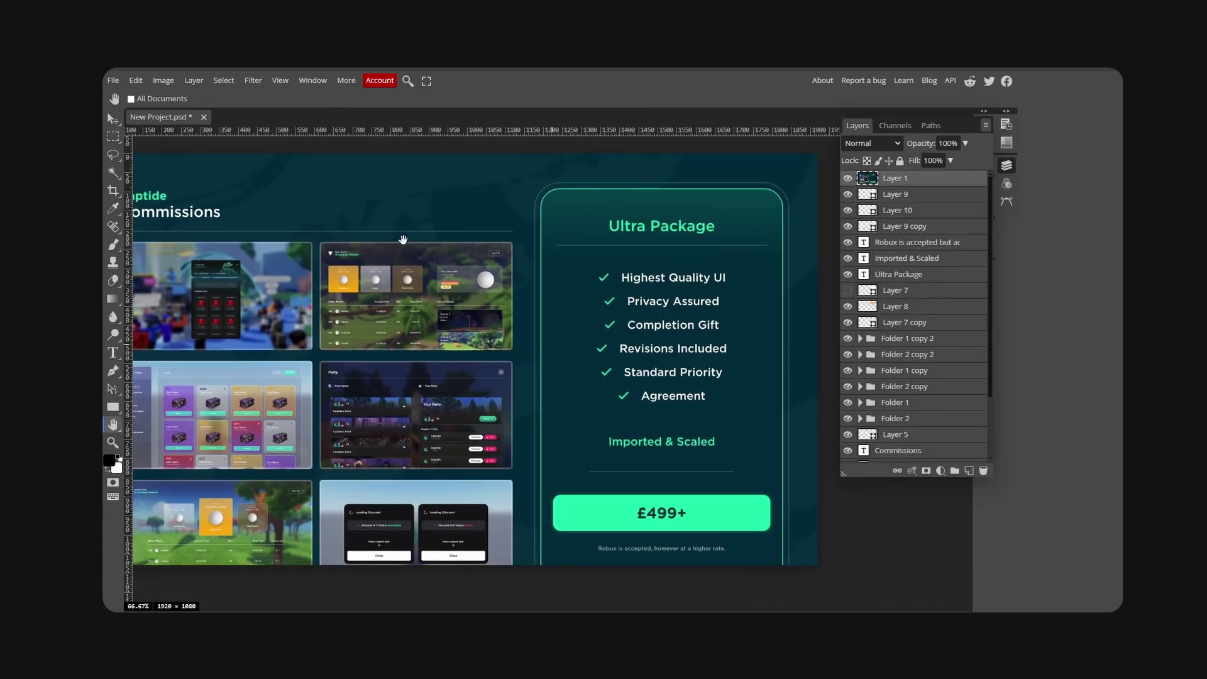
click(136, 81)
click(151, 230)
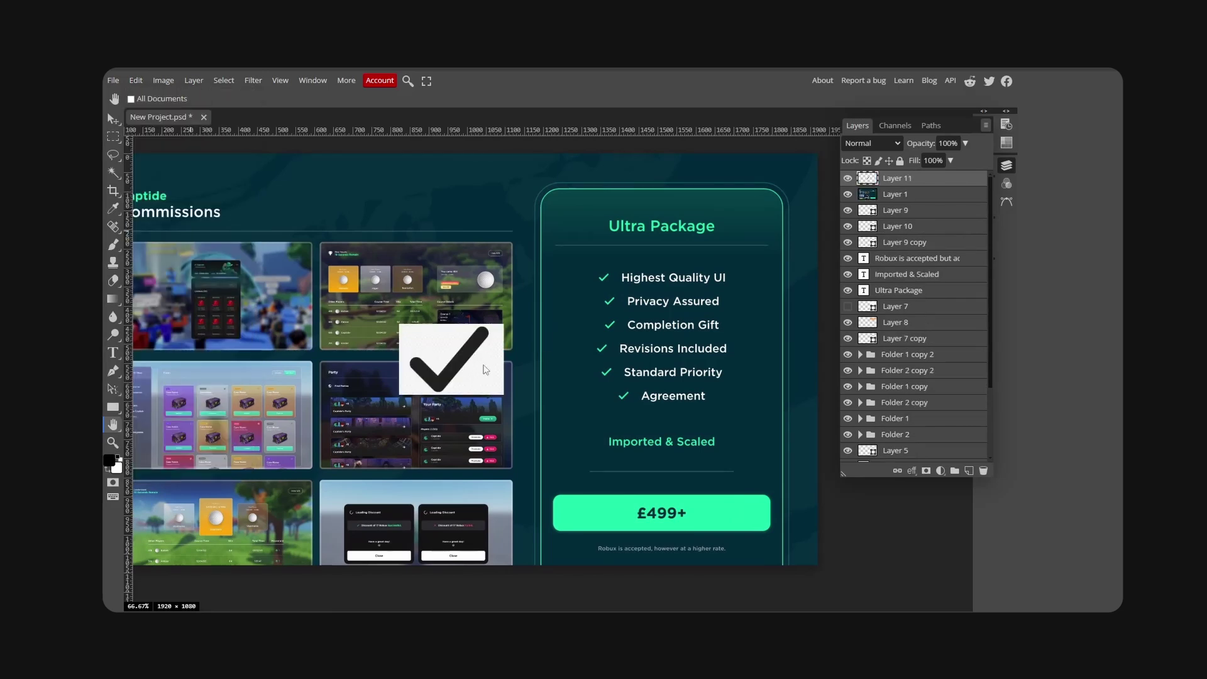
key(v)
- Erase the checkmark picture's white background with the Magic Eraser
right_click(114, 282)
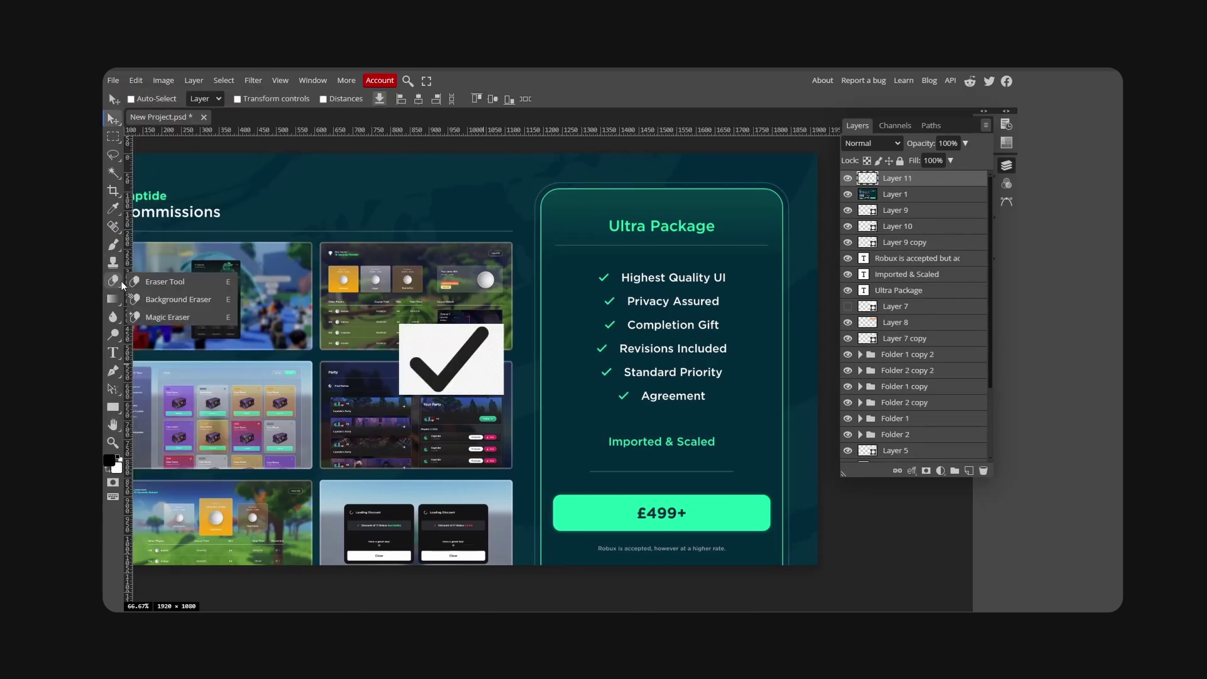
click(183, 311)
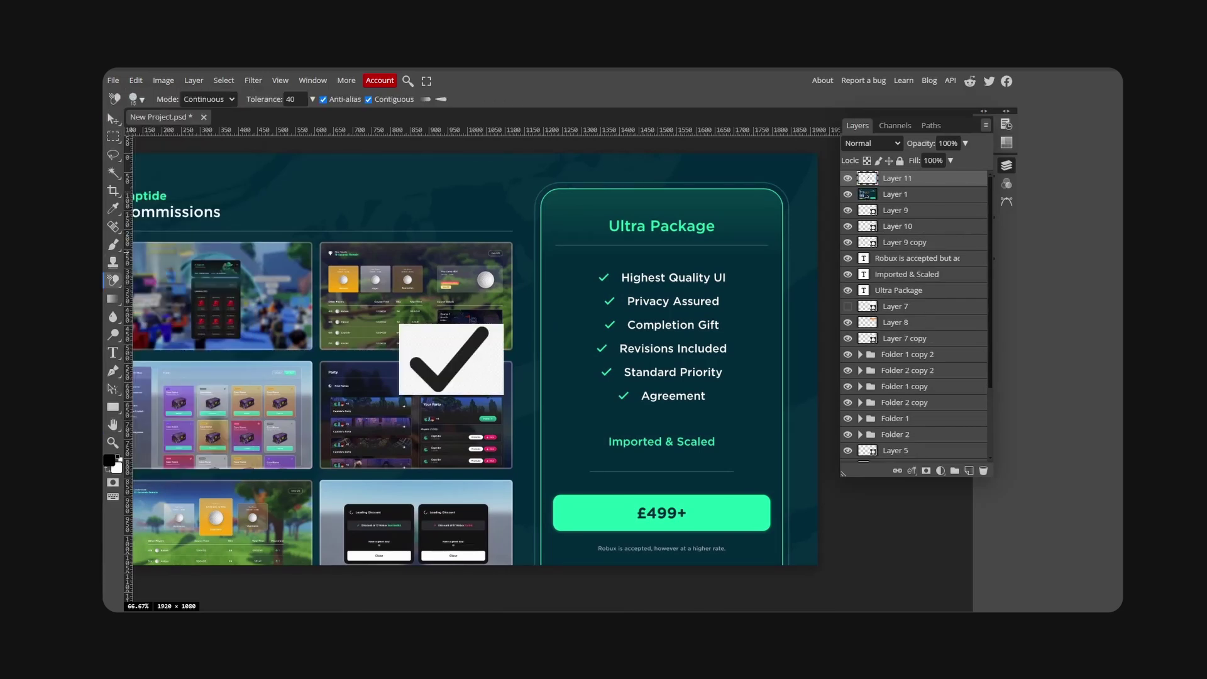
right_click(113, 281)
click(190, 316)
click(493, 388)
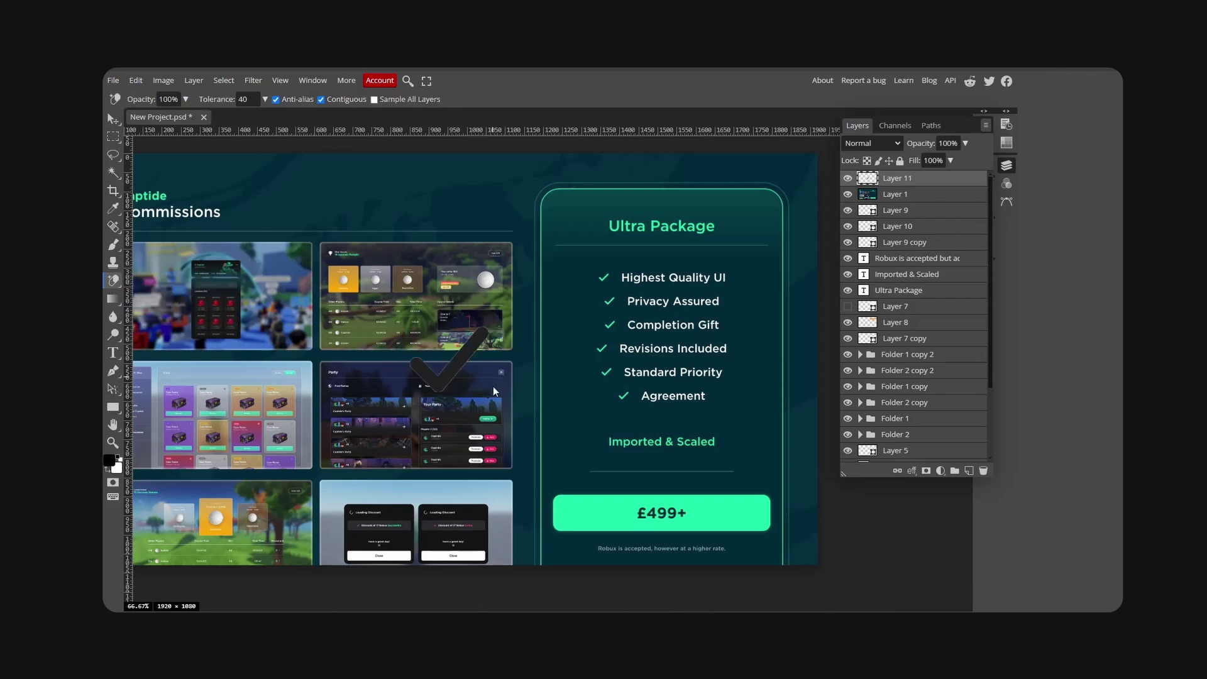
- Move the checkmark onto the package card and hide the reference image
key(v)
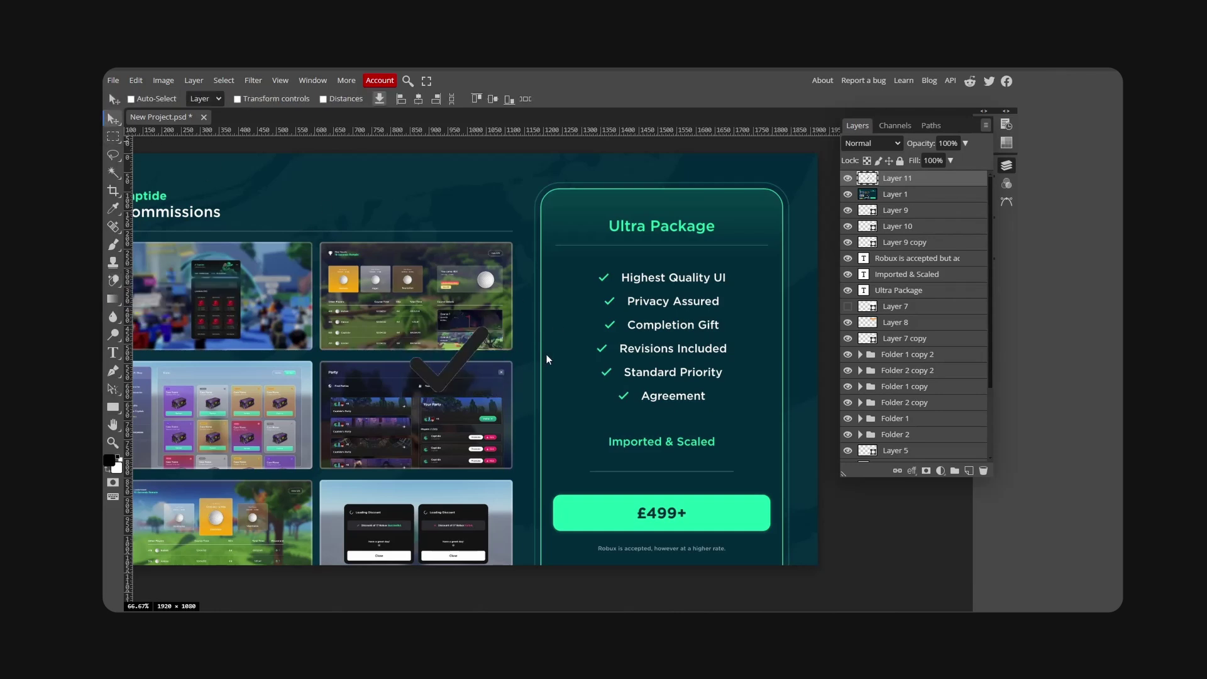
drag(545, 353, 668, 377)
click(846, 195)
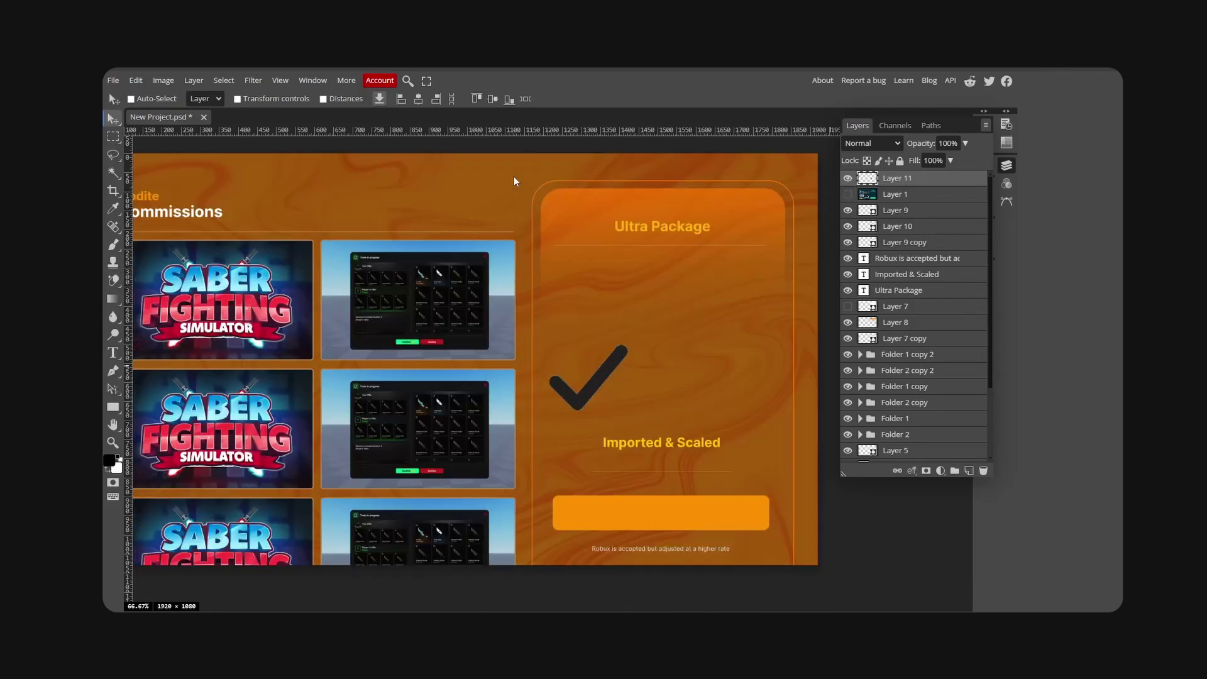
- Sample the Ultra Package title's colour, fill the checkmark's shape with it and clear the selection
key(i)
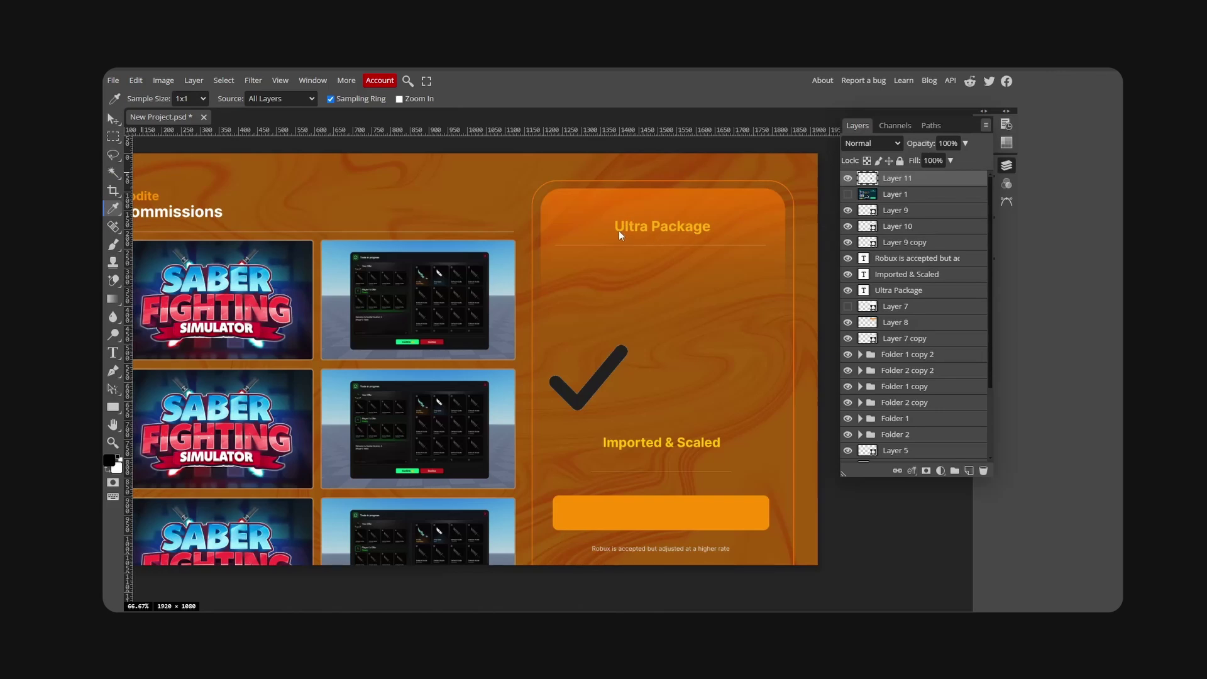
click(619, 230)
click(620, 230)
ctrl+click(870, 183)
key(alt+BackSpace)
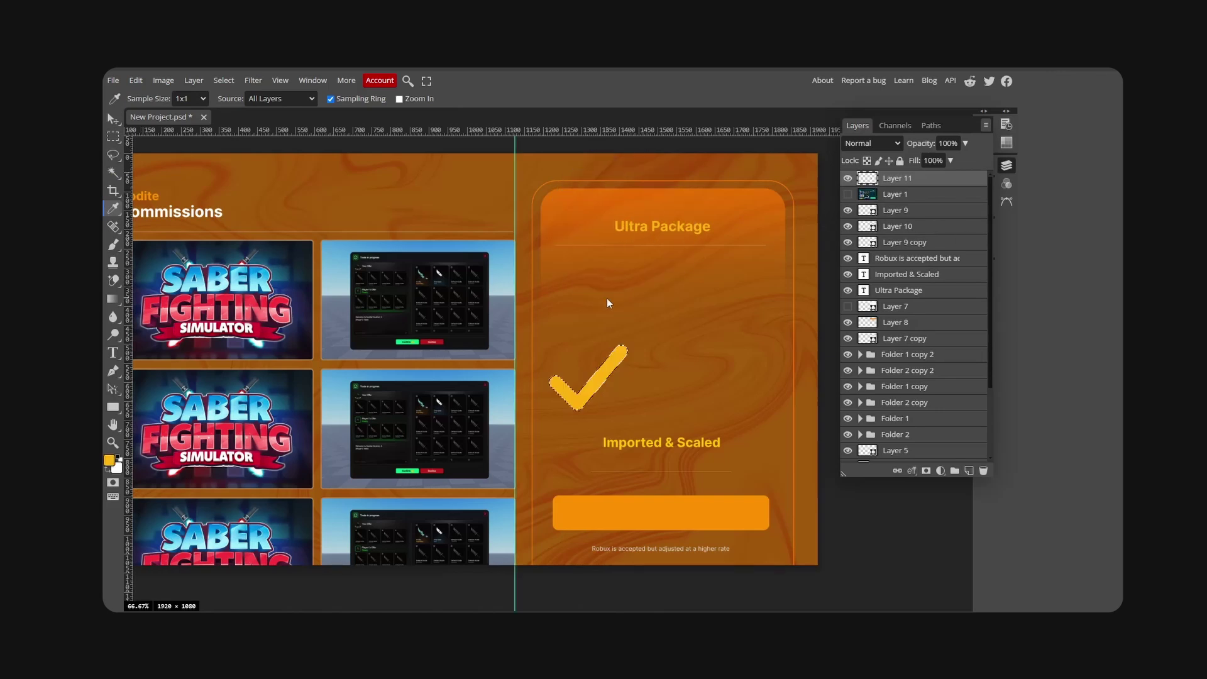
key(ctrl+d)
- Show the reference image and scale the checkmark down to about 34 px wide beside its "Highest Quality UI" line
key(v)
click(848, 195)
drag(619, 371, 603, 277)
key(ctrl+t)
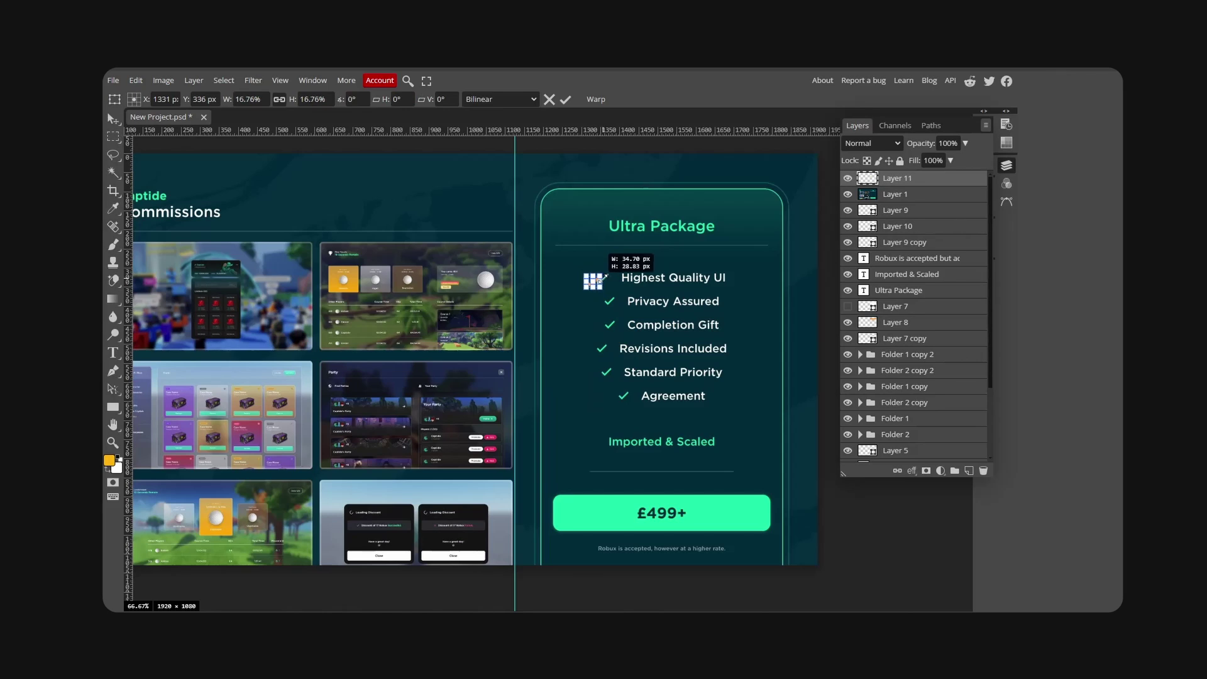
key(Return)
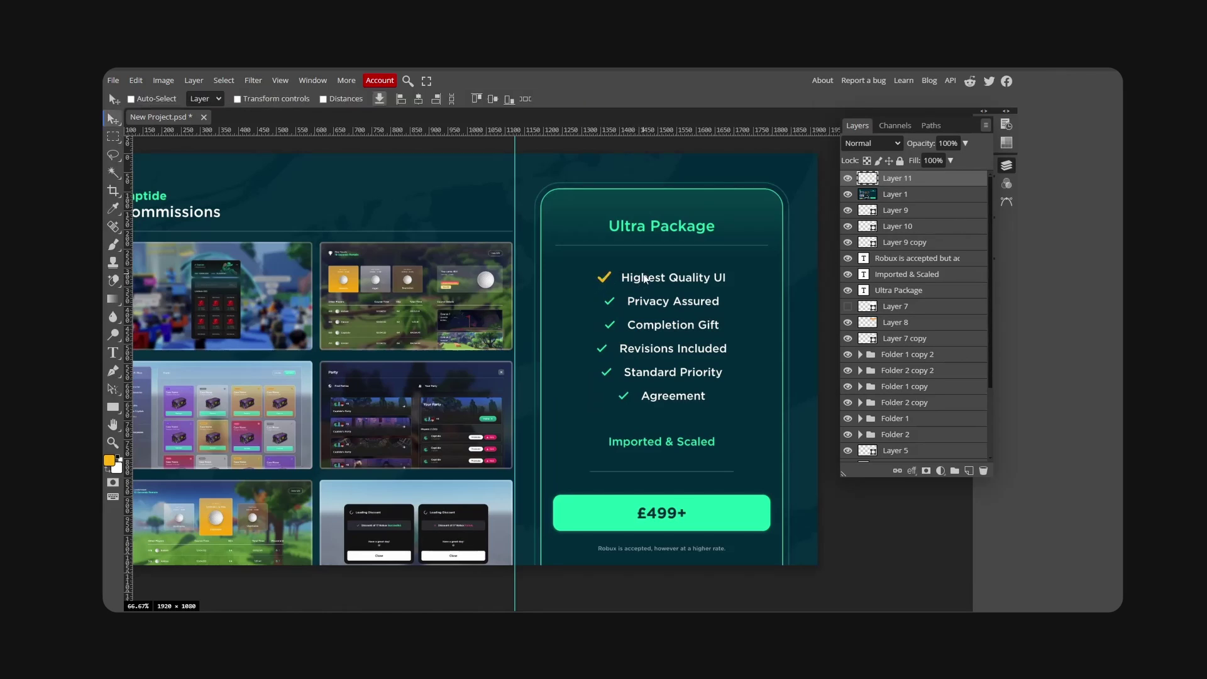
key(ctrl+t)
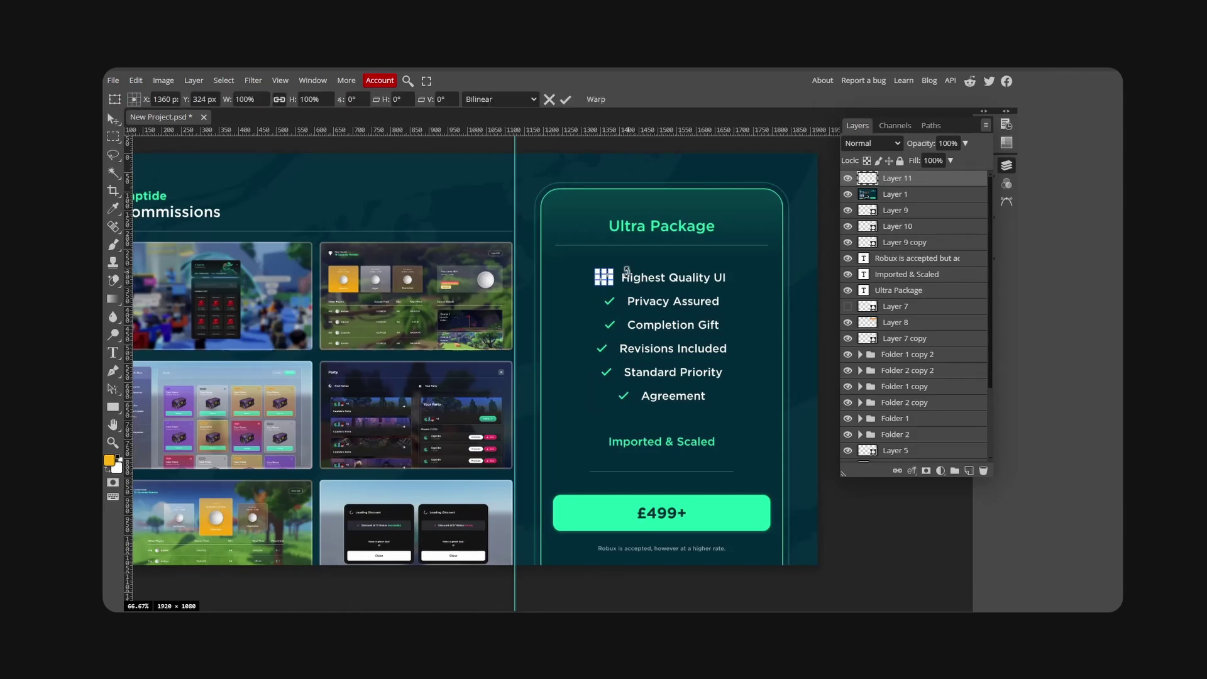
drag(615, 267, 611, 270)
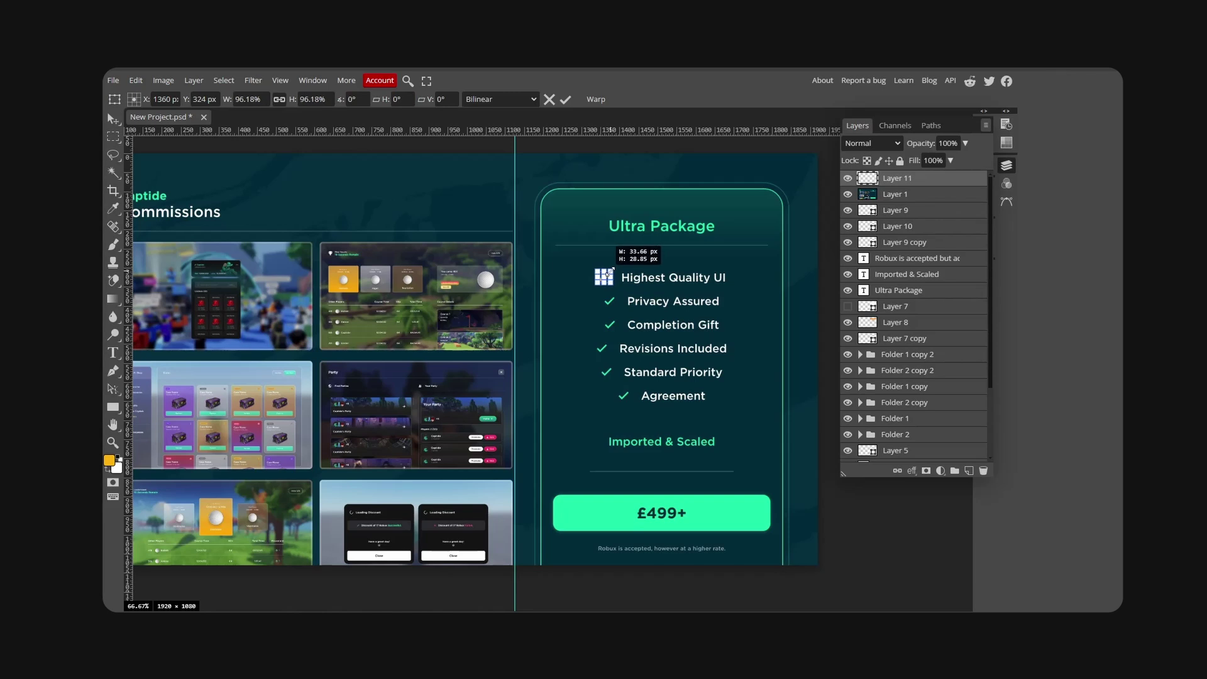
key(Return)
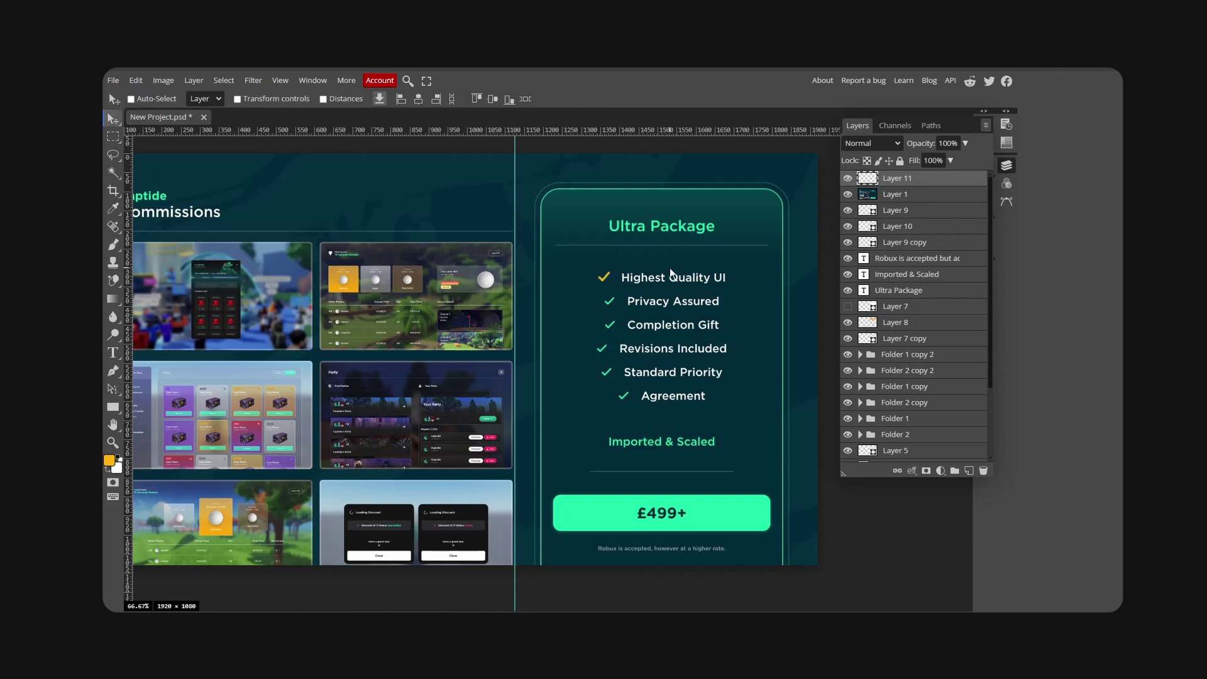
- Add the text "Highest Quality UI" beside the checkmark in white (ffffff), centre-aligned Inter Medium, over the reference's first feature line
text(Highest Quality UI)
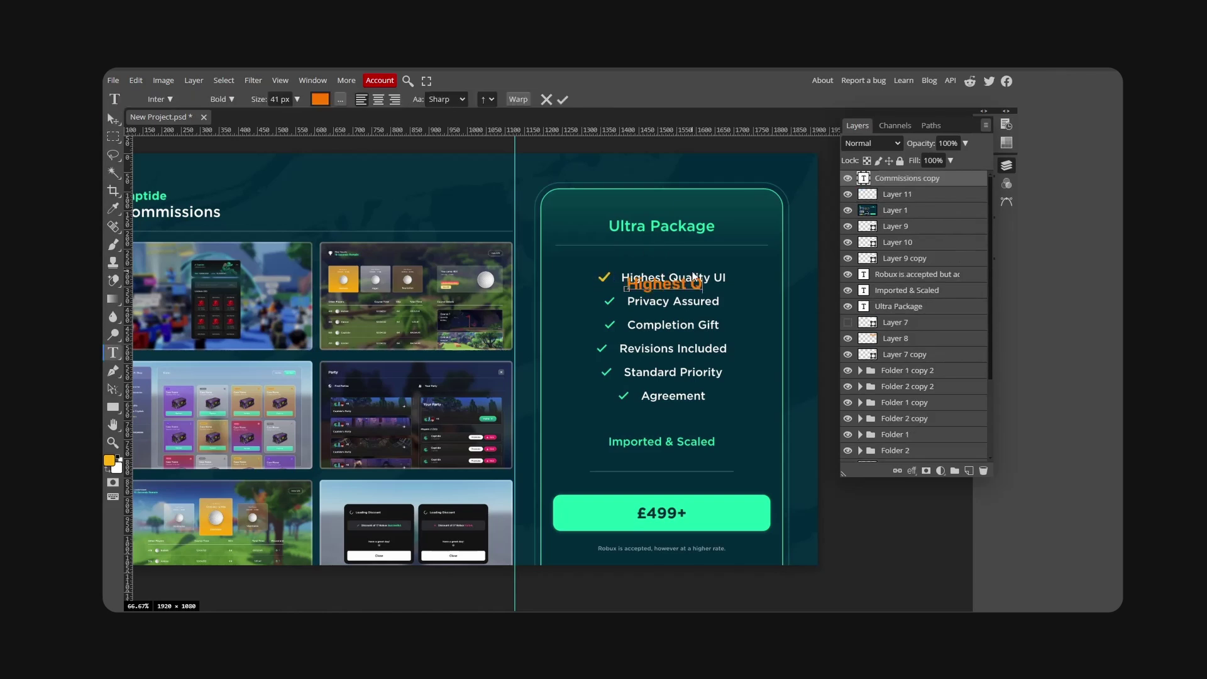
key(ctrl+a)
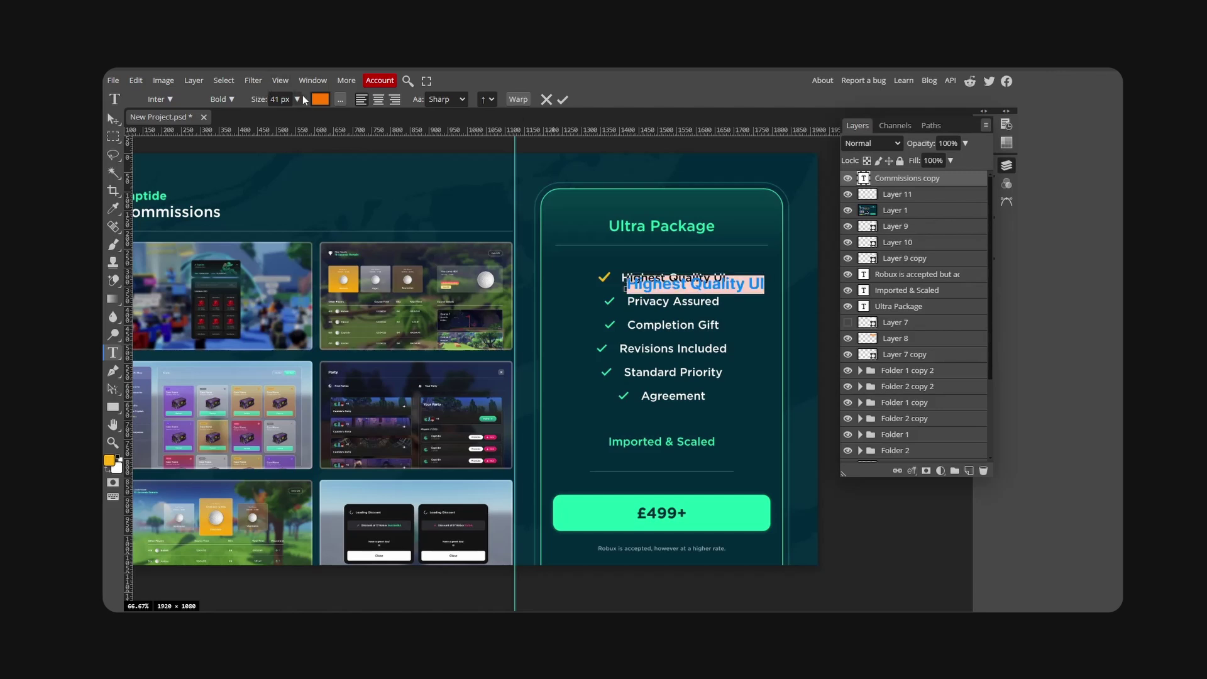
click(232, 99)
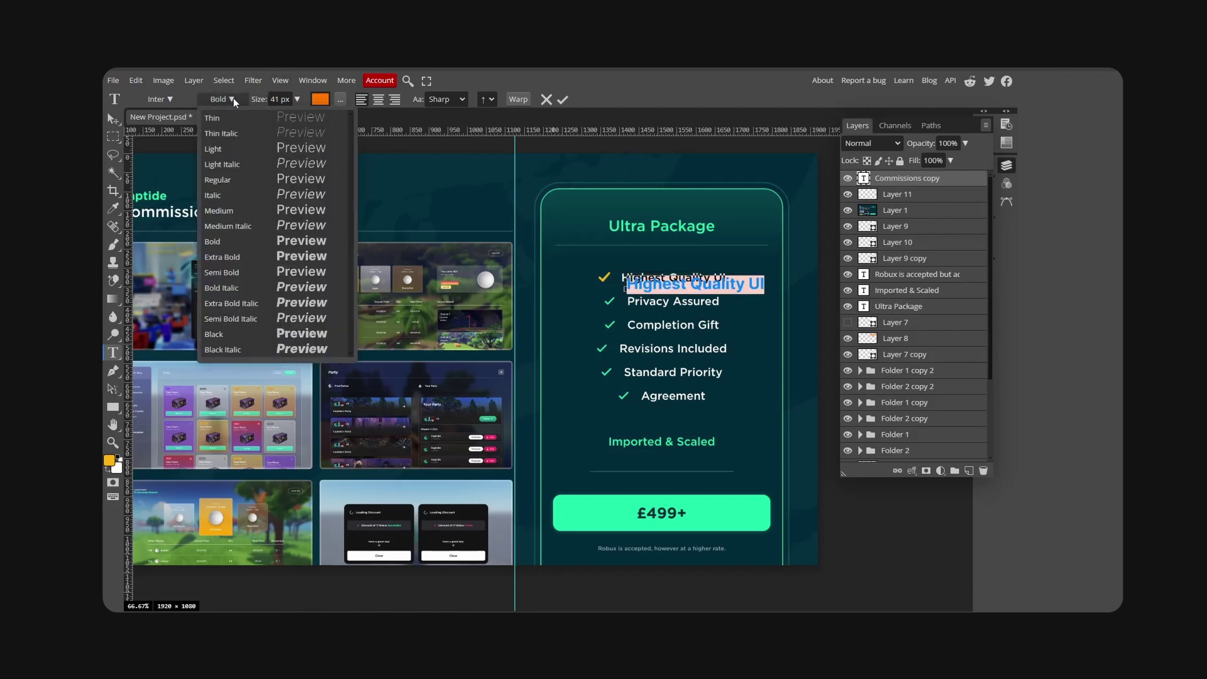
click(241, 211)
click(320, 98)
drag(692, 304, 655, 248)
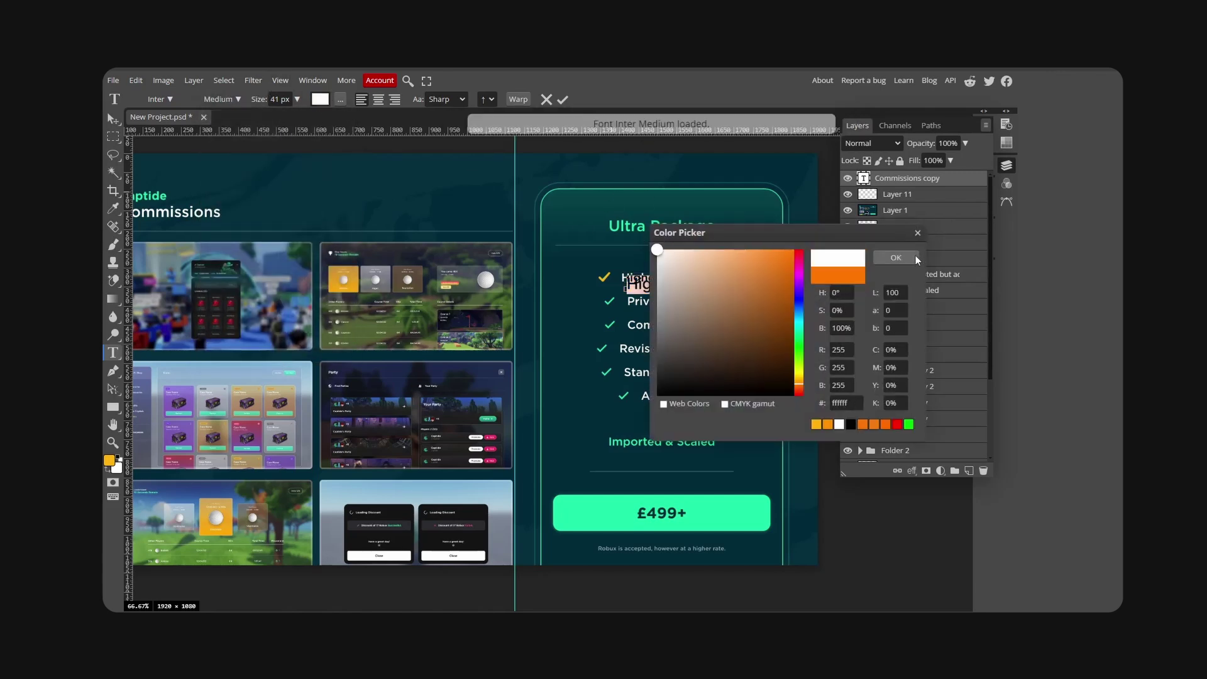
click(914, 257)
click(377, 98)
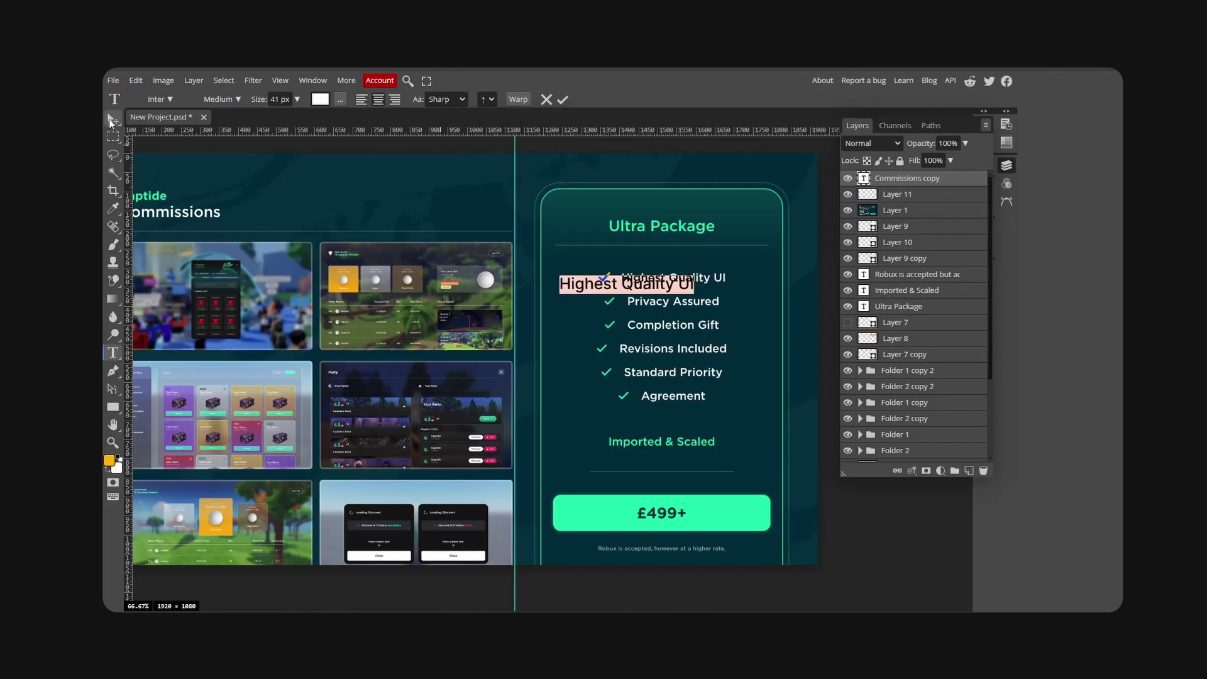
drag(742, 282, 749, 270)
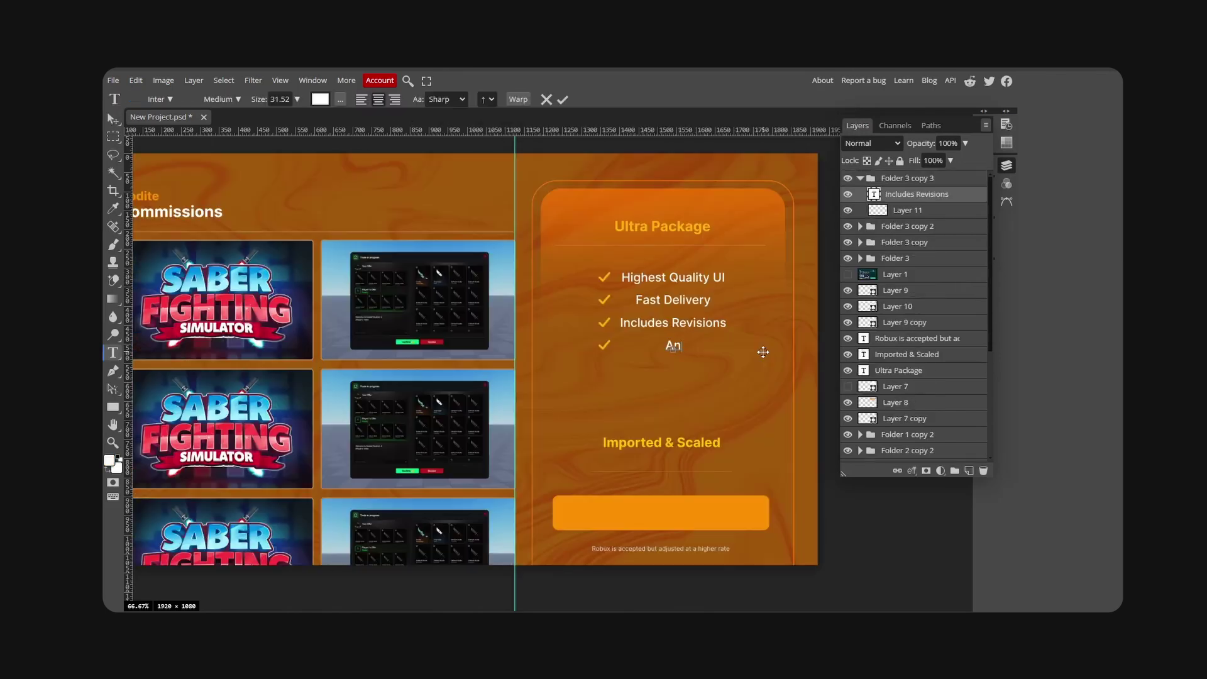
- Change the fourth checkmark line's text to "Any design style" and collapse the layer list to reveal the whole sheet
text(y design style)
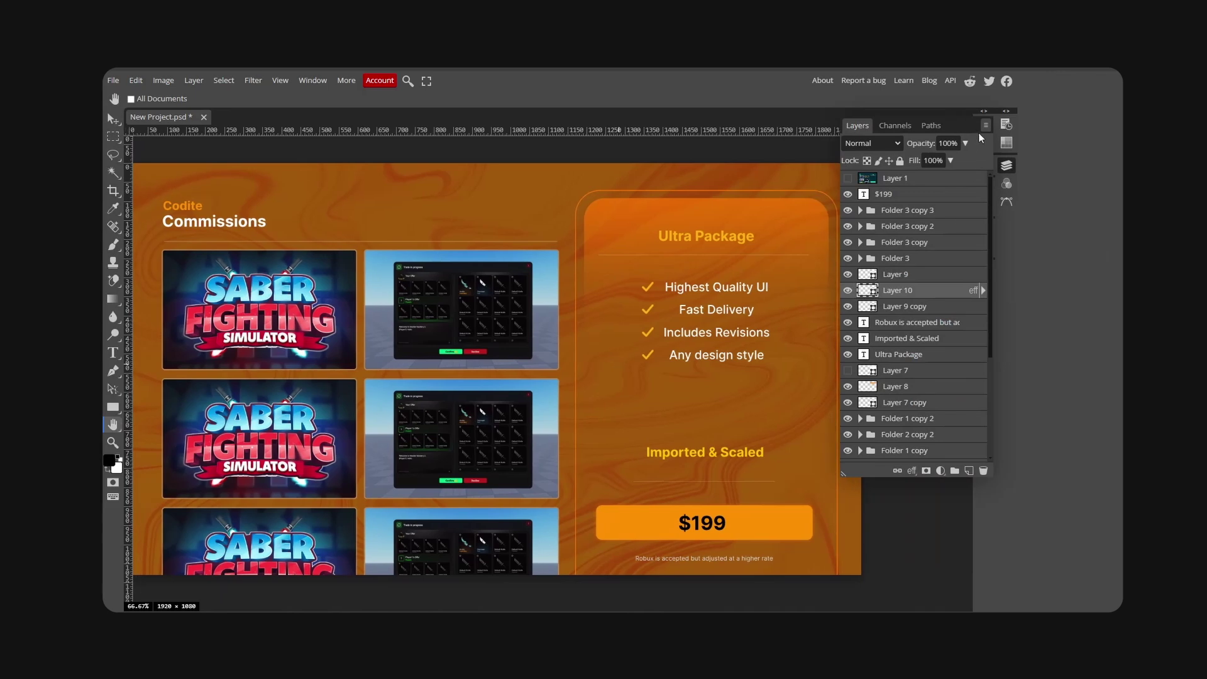
click(1005, 165)
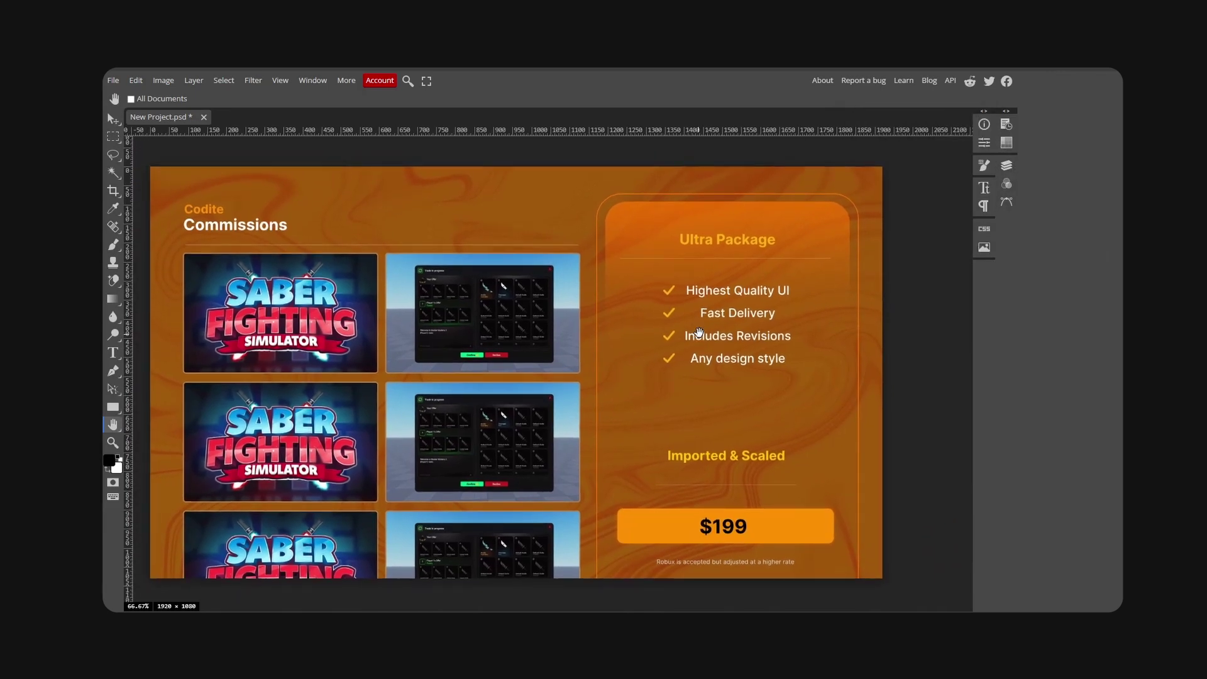